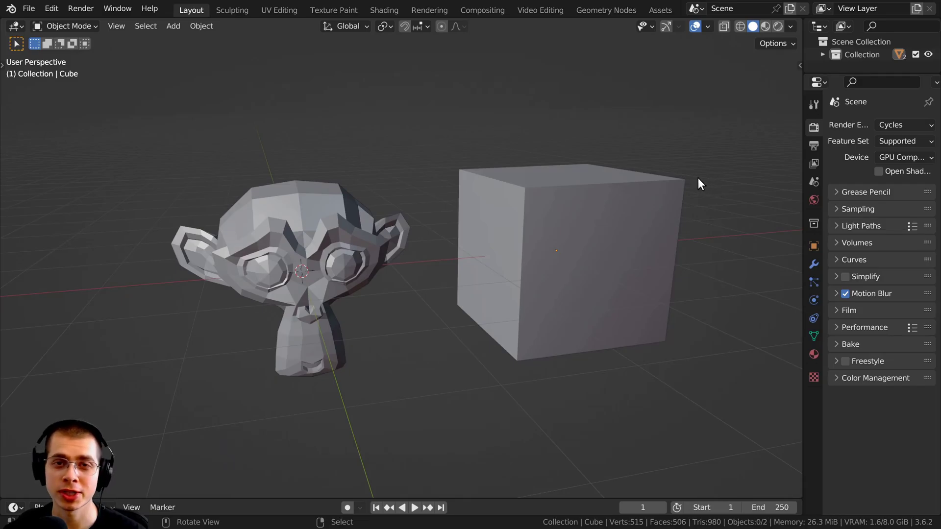
# - Select the cube and the Suzanne monkey head in turn and examine their origin points
pyautogui.keyDown('shift'); pyautogui.rightClick(432, 292); pyautogui.keyUp('shift')
pyautogui.moveTo(431, 293); pyautogui.dragTo(421, 272, button='middle')
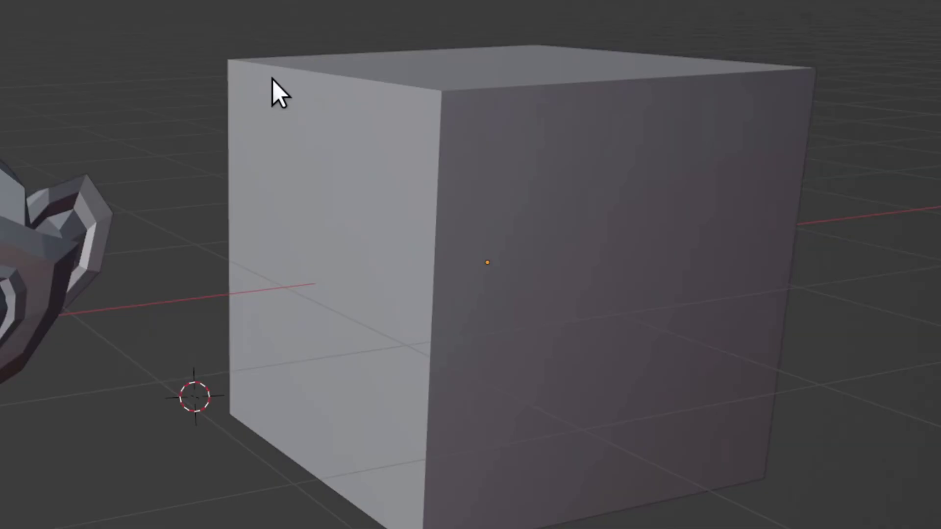
pyautogui.click(272, 80)
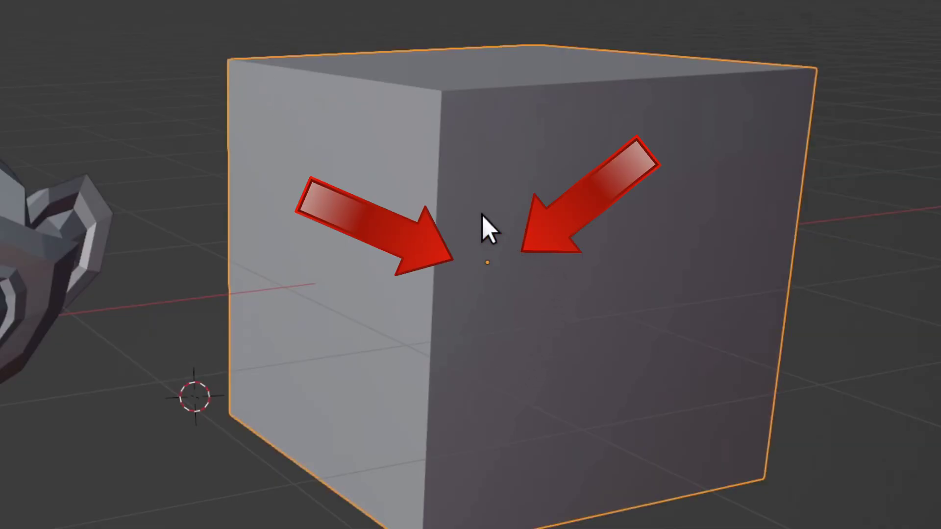
pyautogui.moveTo(489, 314); pyautogui.dragTo(333, 219, button='middle')
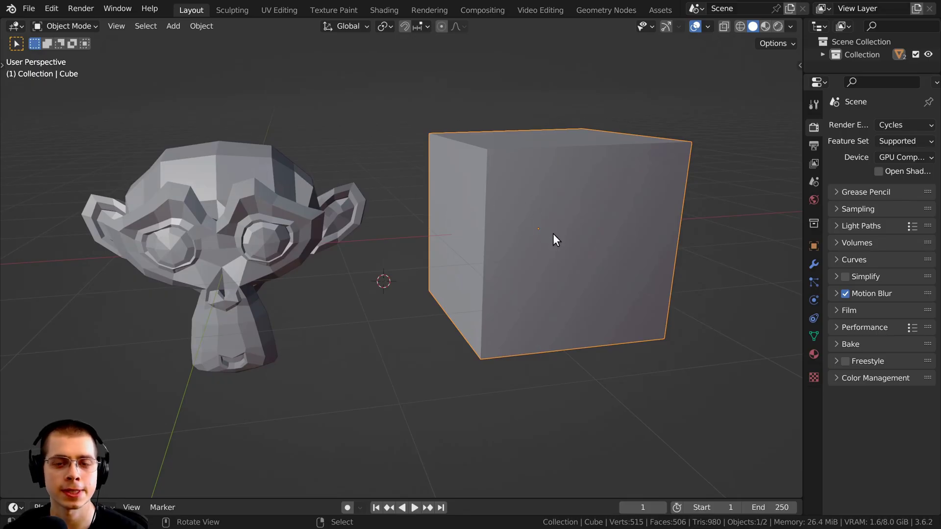
pyautogui.moveTo(552, 234); pyautogui.dragTo(538, 232, button='middle')
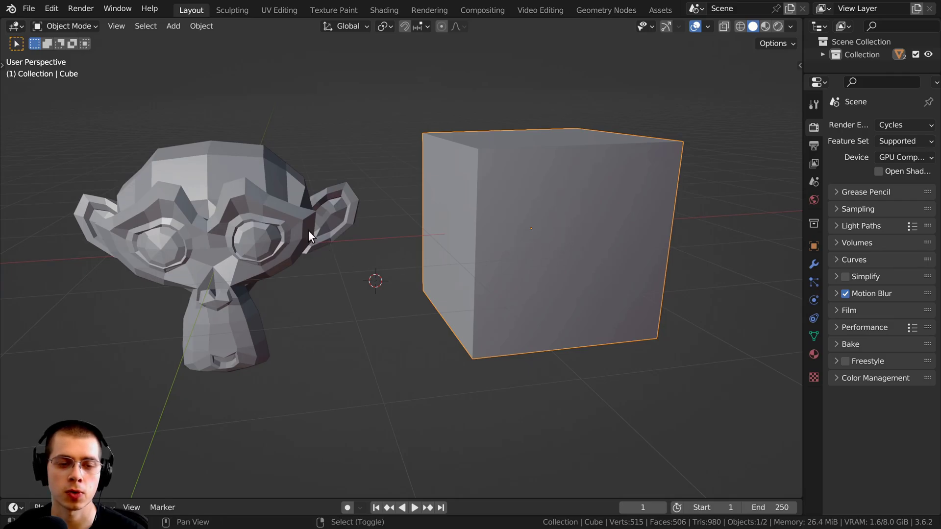
pyautogui.moveTo(308, 230); pyautogui.dragTo(340, 179, button='middle')
pyautogui.click(340, 180)
pyautogui.moveTo(292, 225); pyautogui.dragTo(263, 205, button='middle')
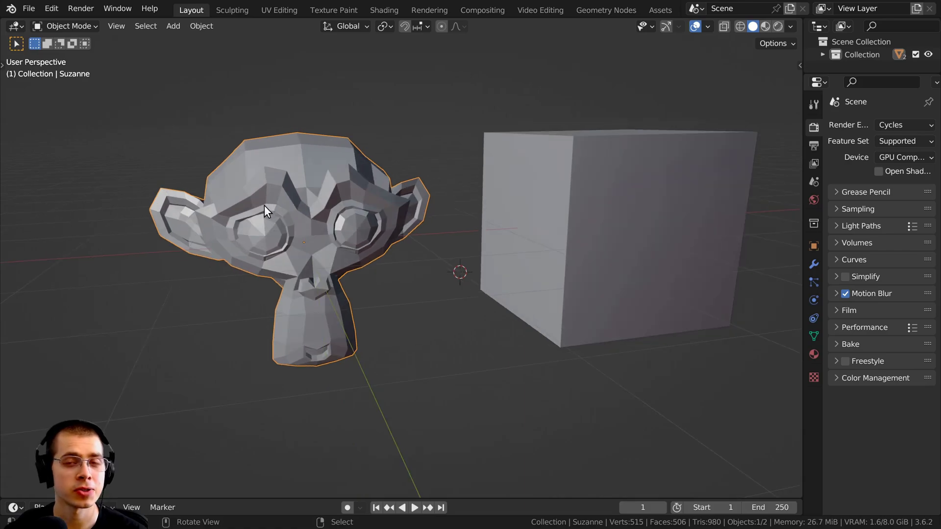
# - Switch the Origins overlay off and back on, and enable Origins (All) to show the origins of deselected objects
pyautogui.click(708, 27)
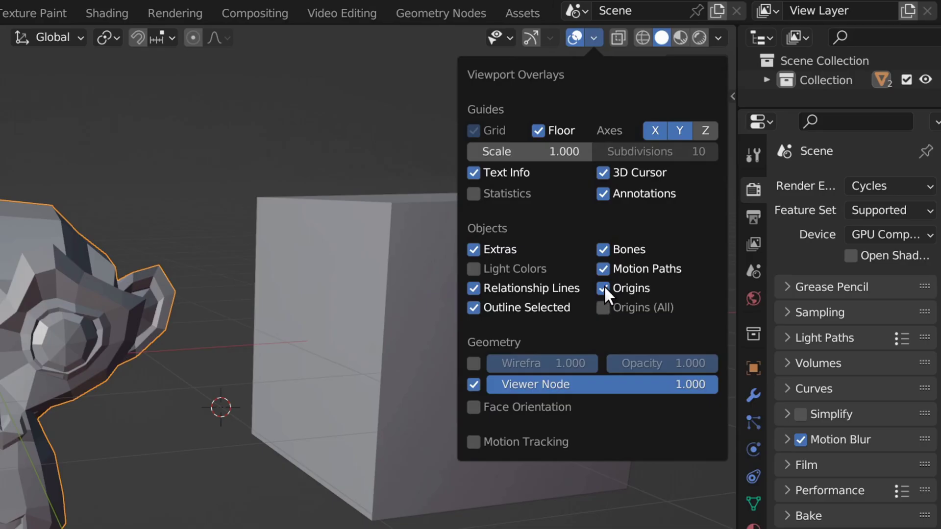
pyautogui.click(714, 192)
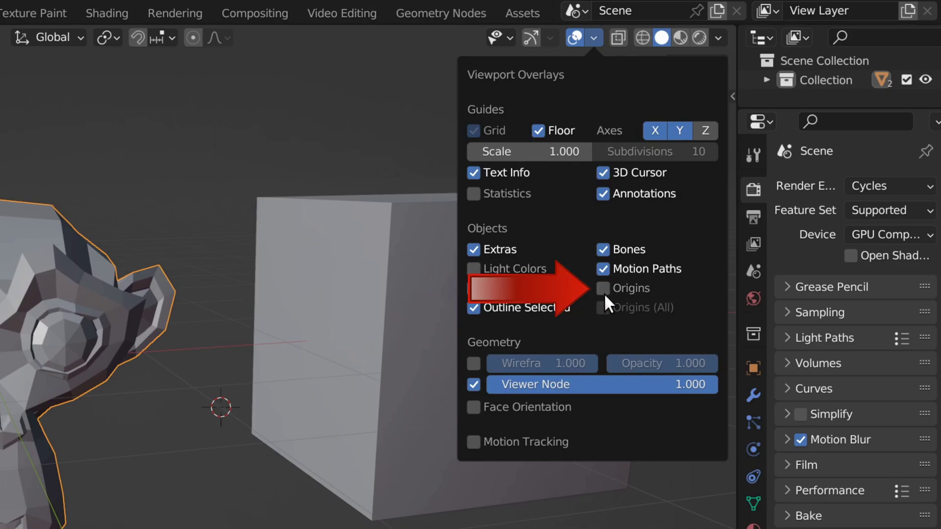
pyautogui.click(603, 288)
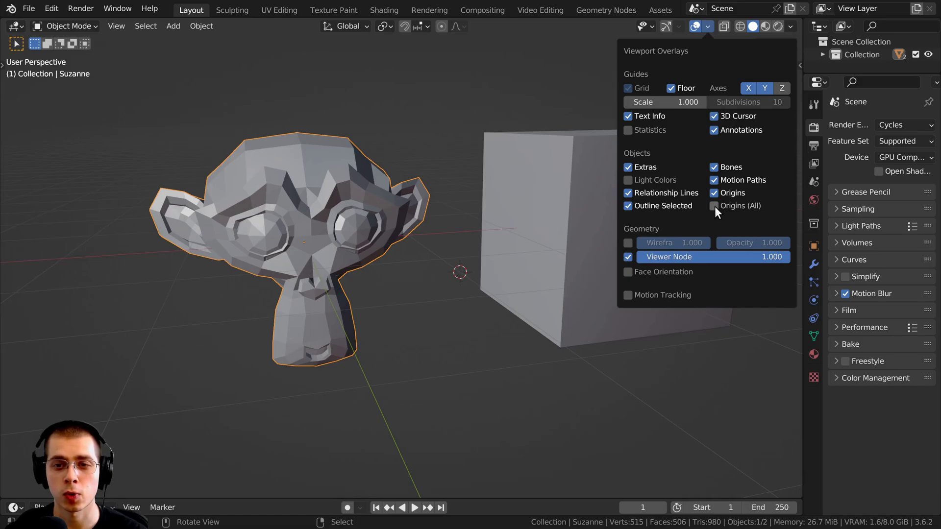
pyautogui.click(715, 207)
pyautogui.moveTo(515, 230); pyautogui.dragTo(451, 199, button='middle')
pyautogui.click(451, 199)
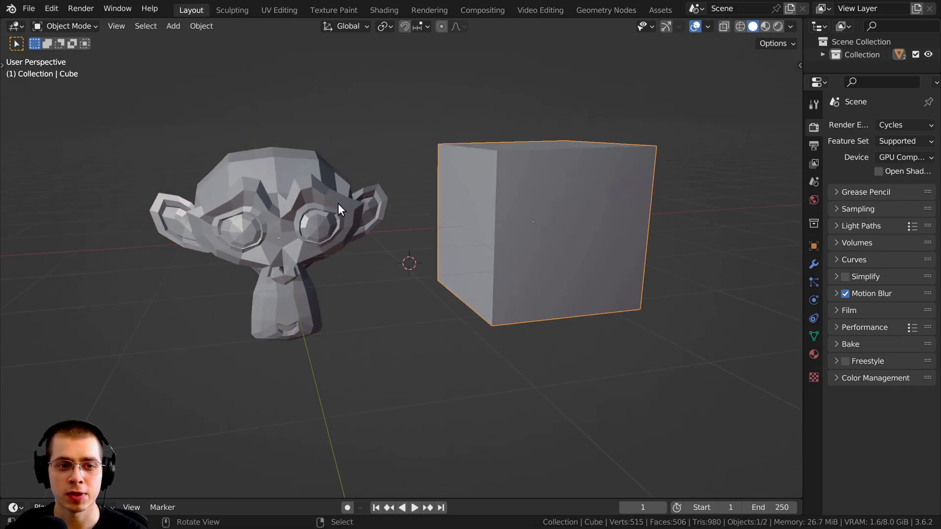
pyautogui.hotkey('alt', 'a')
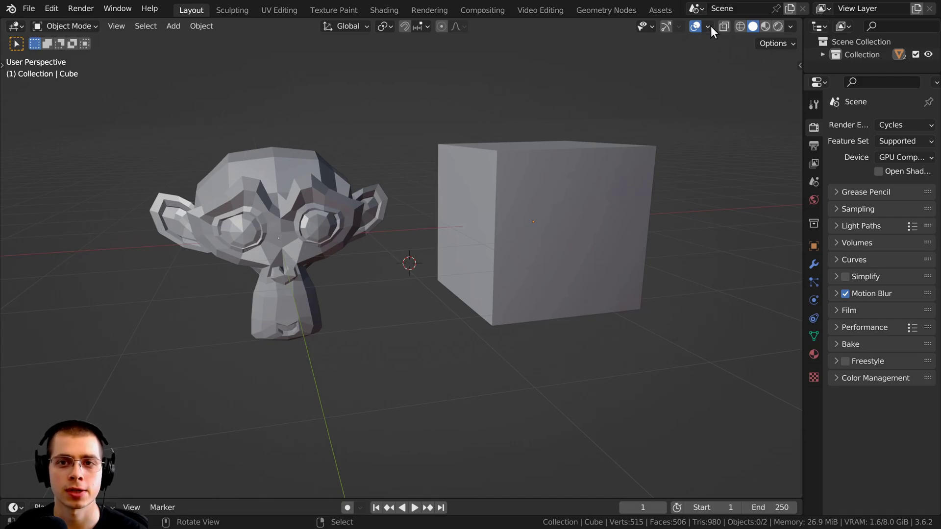
# - Select the cube and the monkey head one after the other, viewing each object's origin from different angles
pyautogui.keyDown('shift'); pyautogui.moveTo(546, 183); pyautogui.dragTo(546, 195, button='middle'); pyautogui.keyUp('shift')
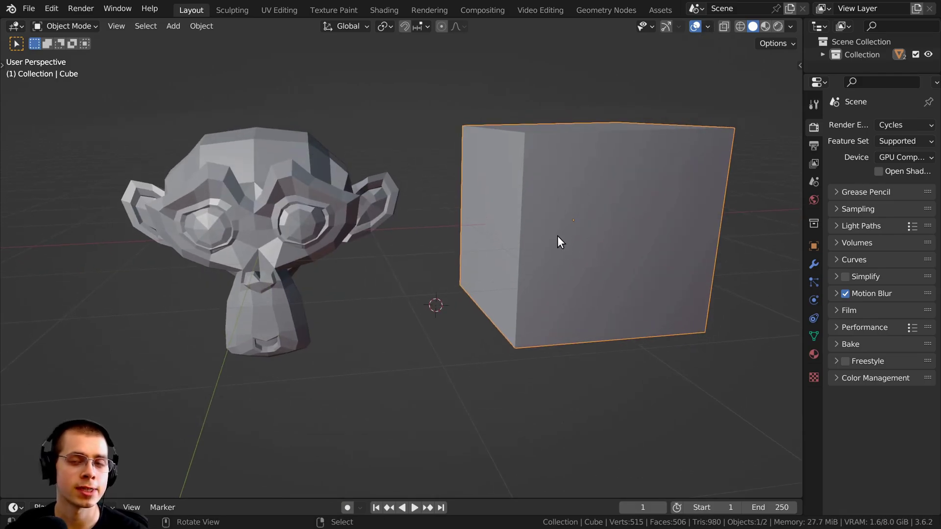
pyautogui.scroll(-2, 560, 228)
pyautogui.moveTo(563, 224); pyautogui.dragTo(539, 228, button='middle')
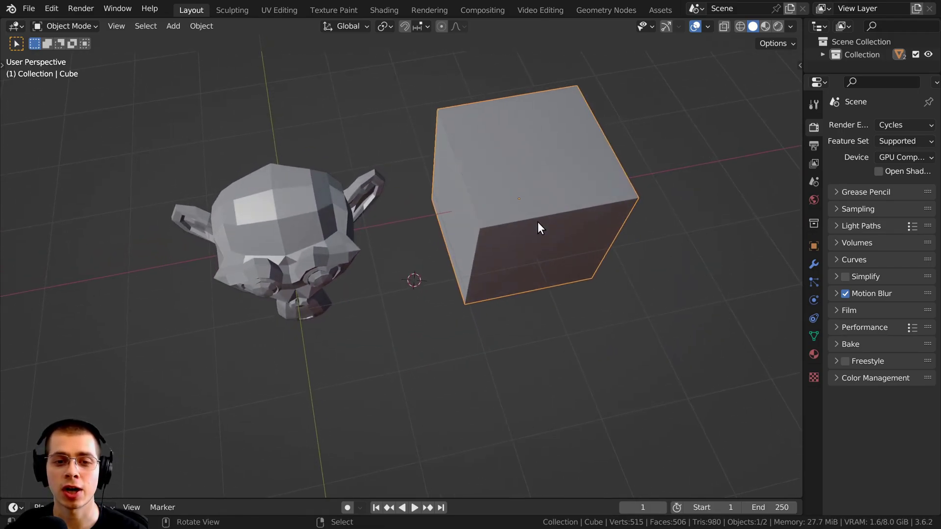
pyautogui.click(287, 203)
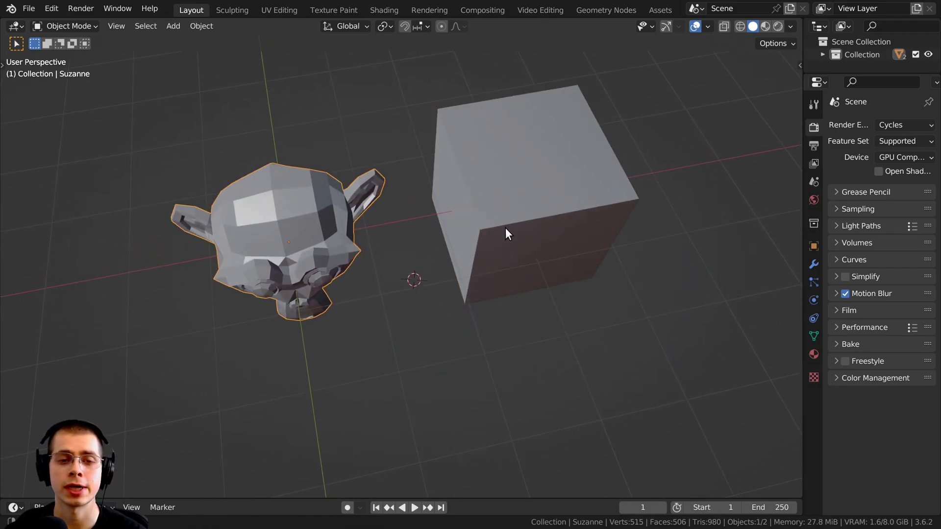
pyautogui.moveTo(505, 228); pyautogui.dragTo(479, 183, button='middle')
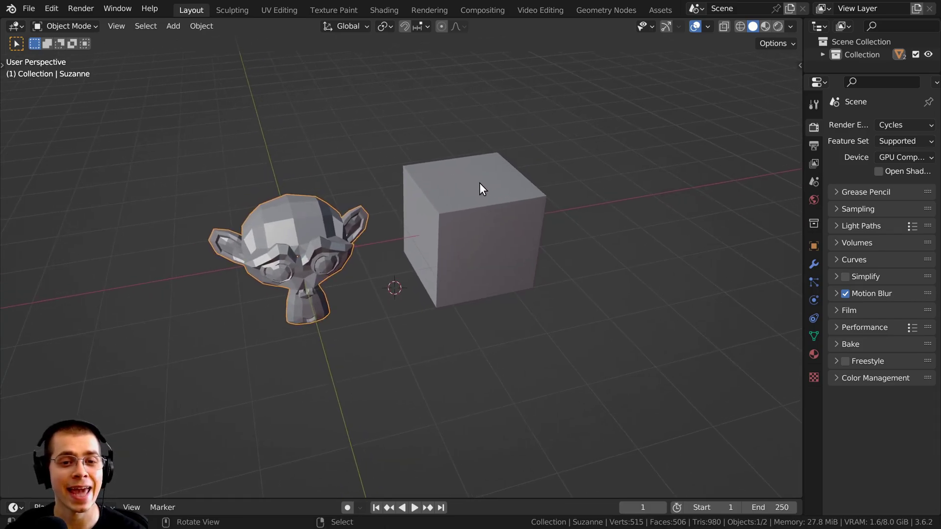
# - Show the transform values and move the cube along the global X axis to an X location of about 3.41 m
pyautogui.press('n')
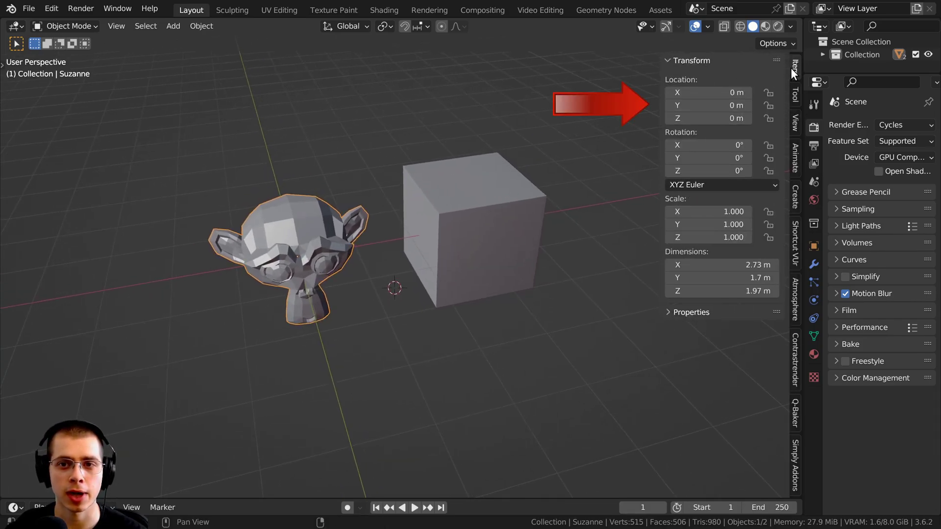
pyautogui.moveTo(504, 263); pyautogui.dragTo(481, 221, button='middle')
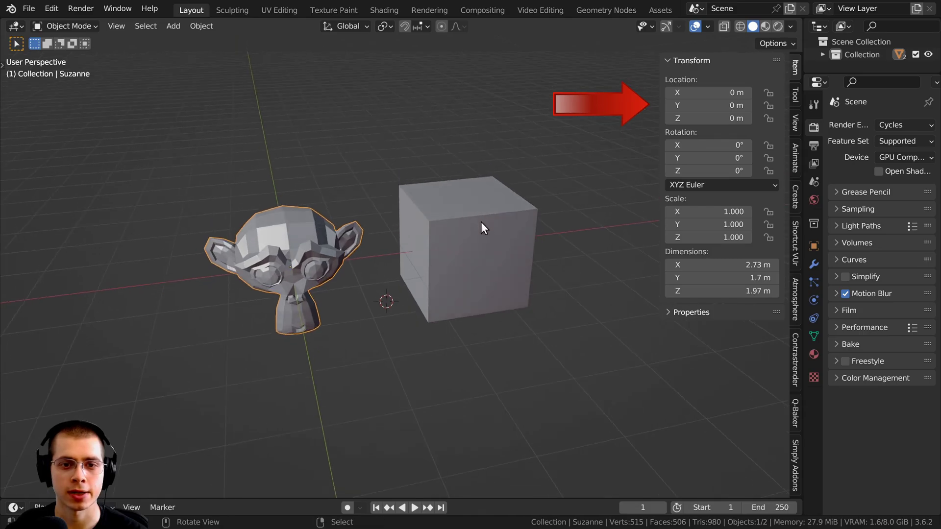
pyautogui.click(499, 207)
pyautogui.press('g')
pyautogui.press('x')
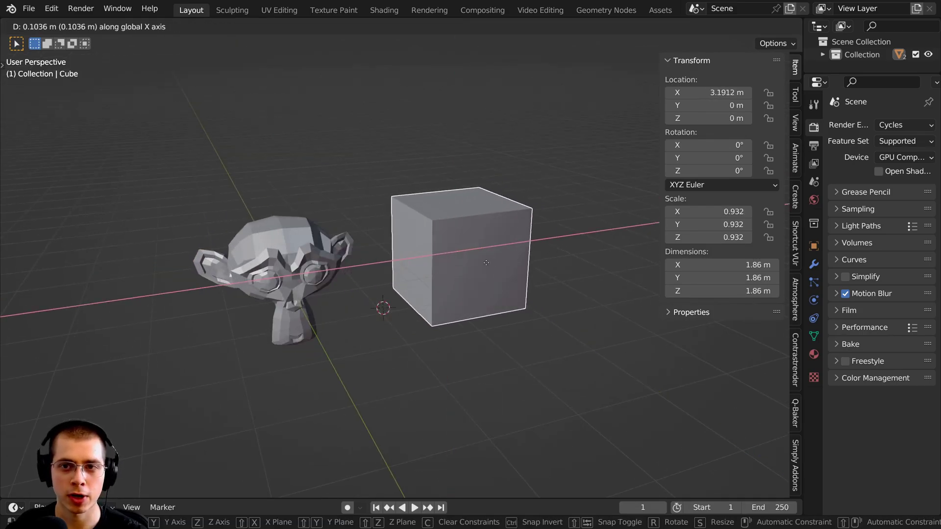
pyautogui.click(517, 246)
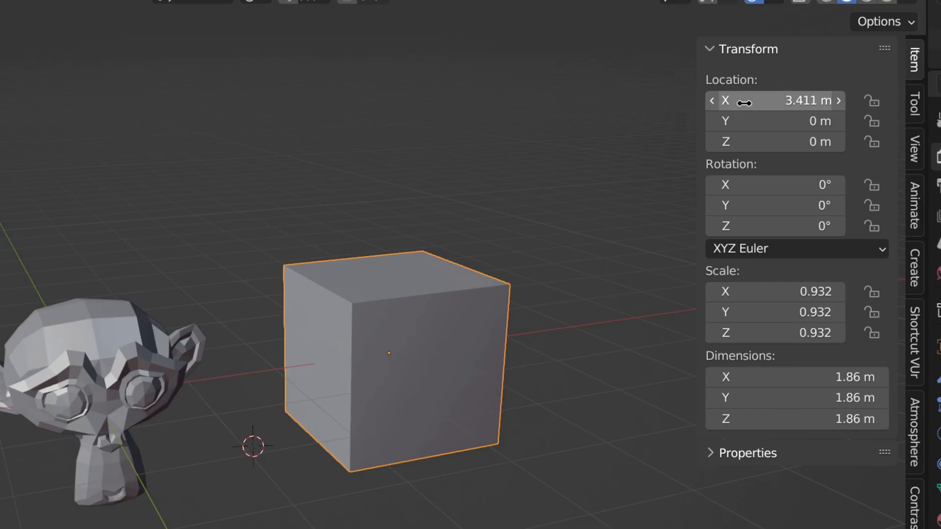
pyautogui.moveTo(685, 96)
pyautogui.mouseDown()
pyautogui.moveTo(709, 97)
pyautogui.moveTo(674, 96)
pyautogui.mouseUp()
pyautogui.press('Escape')
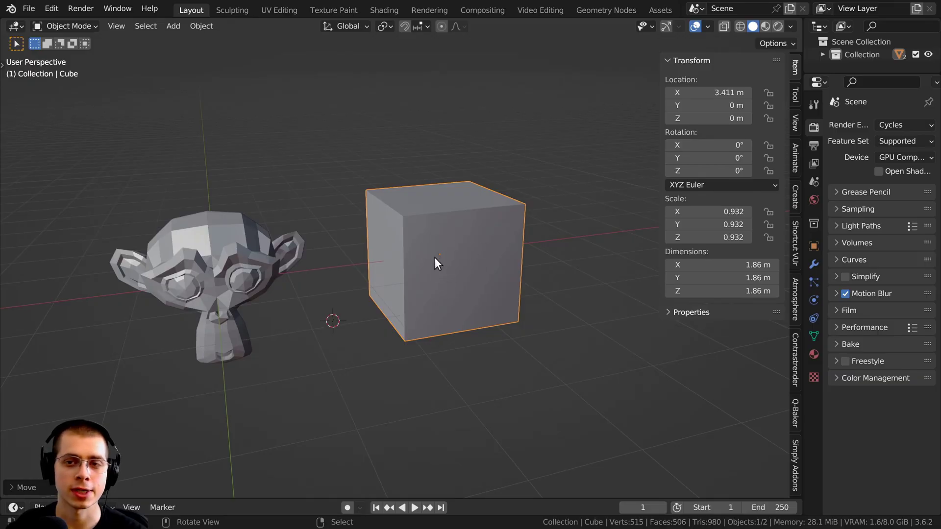
# - Try to move the cube along X onto the monkey head and set its X location to 0 m, undoing the changes
pyautogui.press('g')
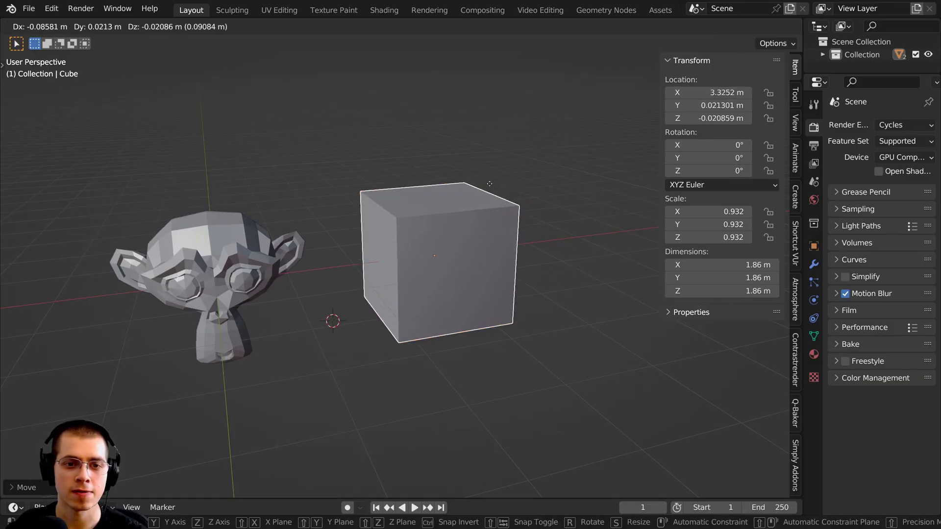
pyautogui.press('x')
pyautogui.click(276, 196)
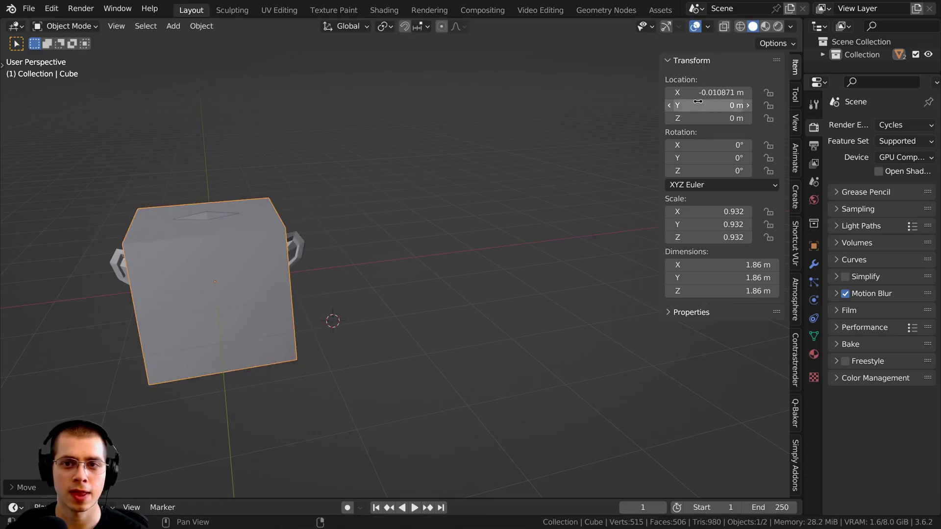
pyautogui.click(713, 96)
pyautogui.write('0')
pyautogui.press('Return')
pyautogui.hotkey('ctrl', 'z')
pyautogui.hotkey('ctrl', 'z')
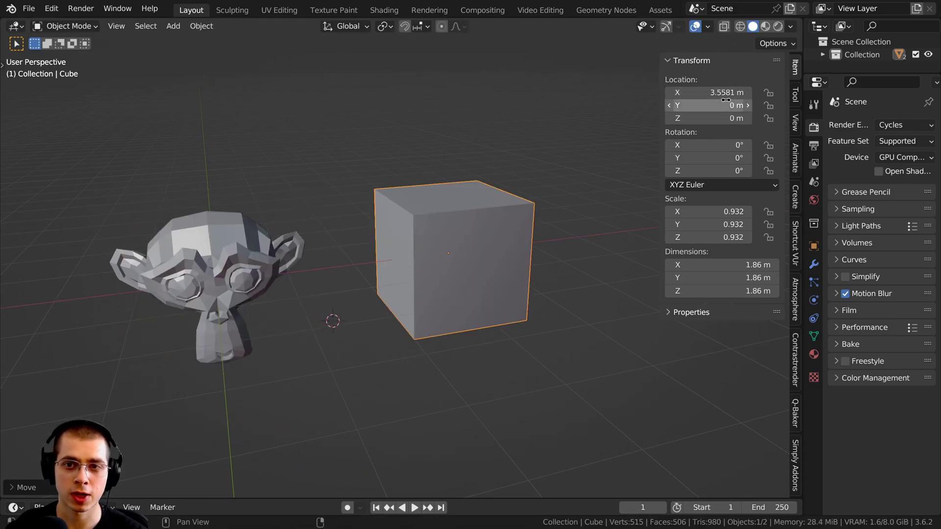
# - Set the cube's X location to 0 m and check its origin against the monkey head's in wireframe shading
pyautogui.click(720, 93)
pyautogui.write('0')
pyautogui.press('Return')
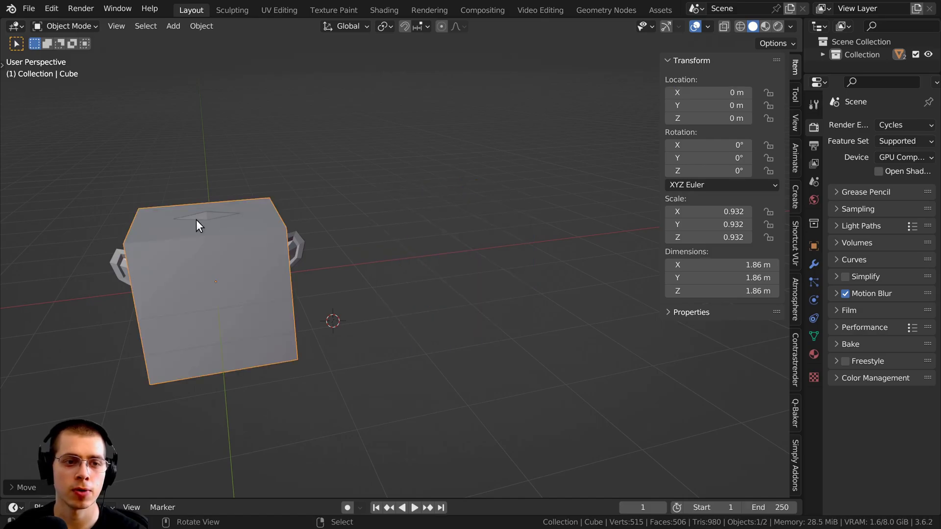
pyautogui.moveTo(172, 270); pyautogui.dragTo(354, 238, button='middle')
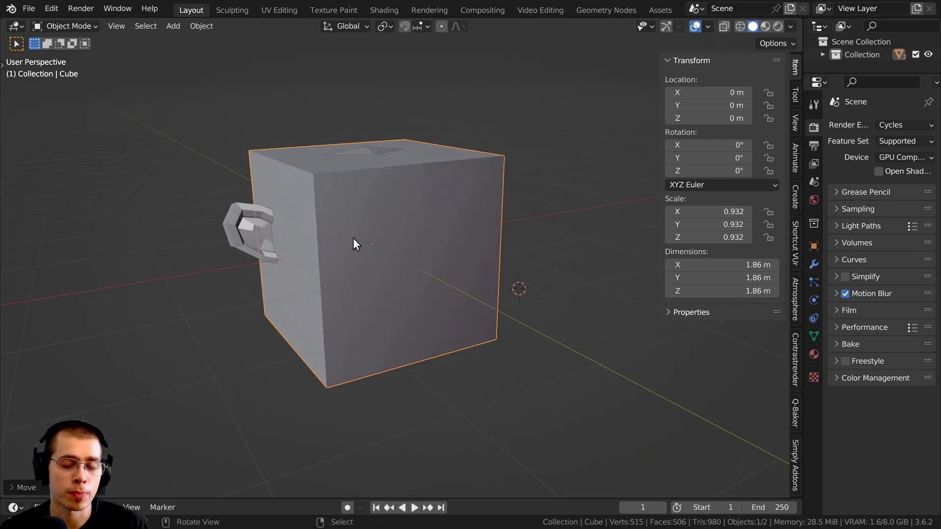
pyautogui.scroll(4, 366, 230)
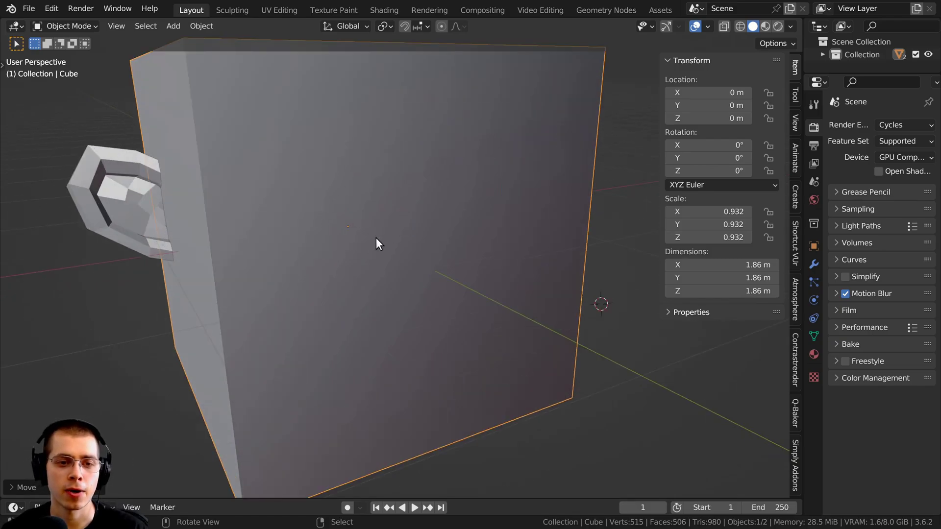
pyautogui.hotkey('shift', 'z')
pyautogui.moveTo(281, 239)
pyautogui.mouseDown(button='middle')
pyautogui.moveTo(319, 277)
pyautogui.moveTo(271, 243)
pyautogui.moveTo(316, 234)
pyautogui.mouseUp(button='middle')
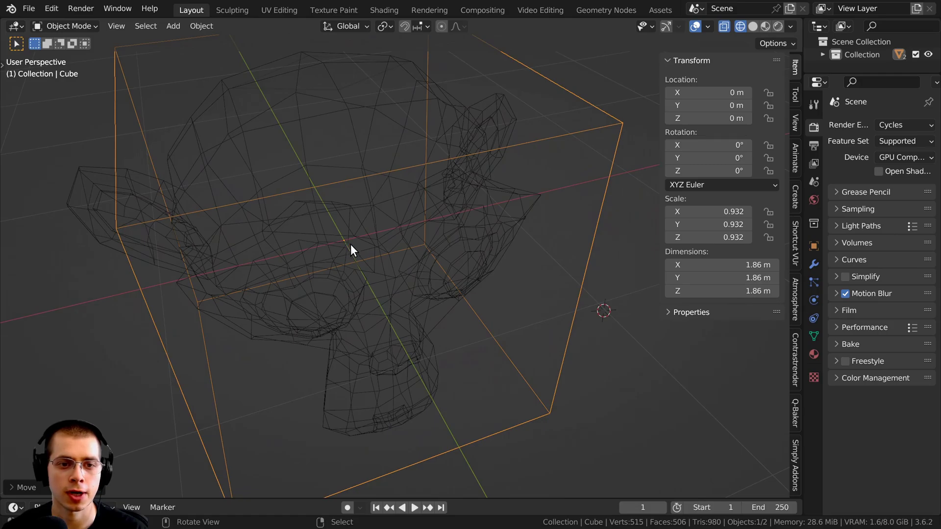
# - Move the cube to about X 3.96, Y -1.43, Z 1.82 m and rotate it to about -30.1°, -33.2°, 26.1°
pyautogui.scroll(-4, 351, 244)
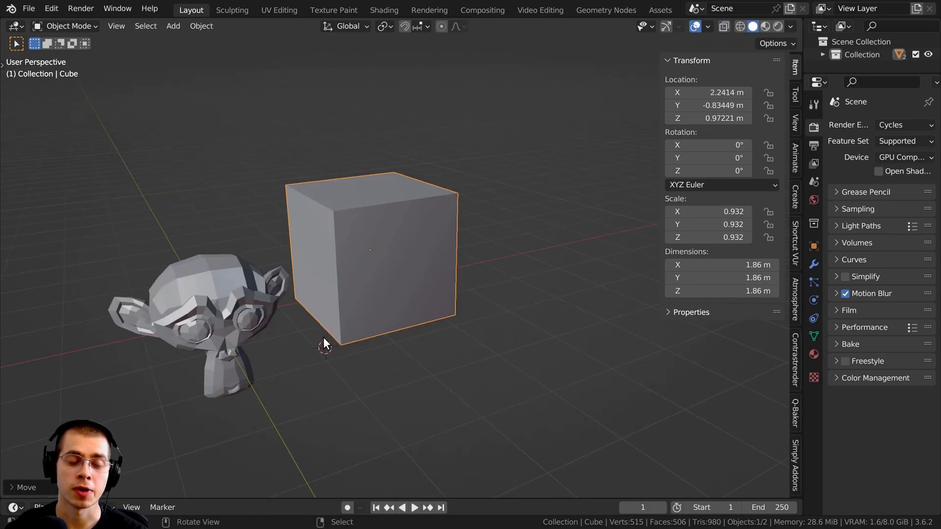
pyautogui.press('g')
pyautogui.click(472, 279)
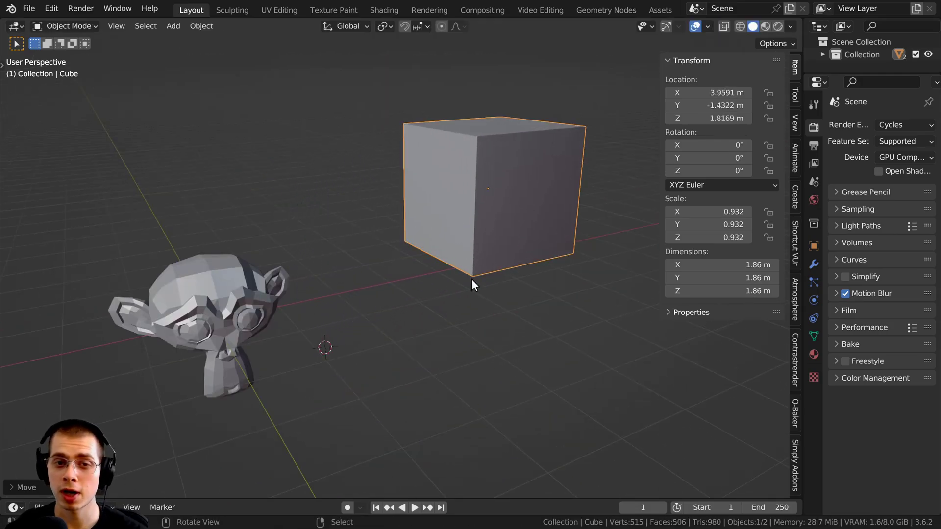
pyautogui.press('r')
pyautogui.click(570, 240)
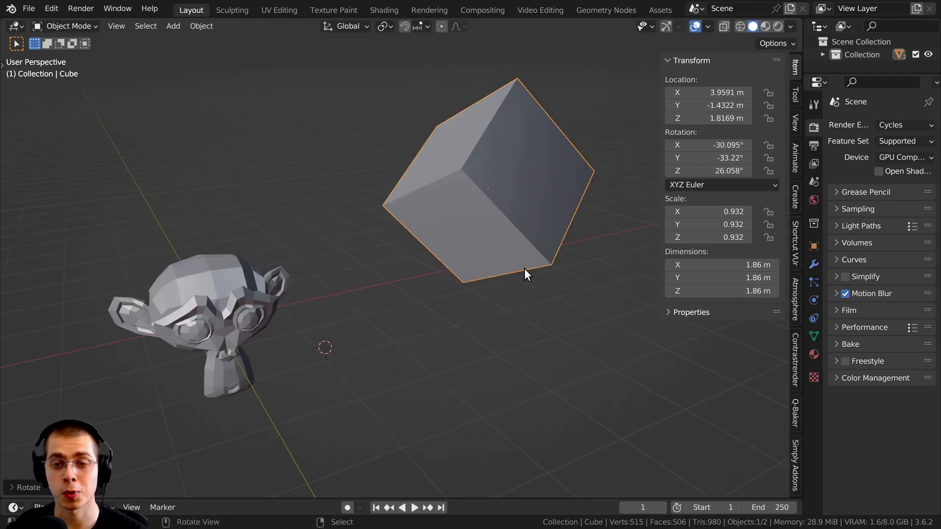
# - Scale the rotated cube up uniformly to about 1.313
pyautogui.press('s')
pyautogui.click(515, 277)
pyautogui.scroll(-1, 394, 201)
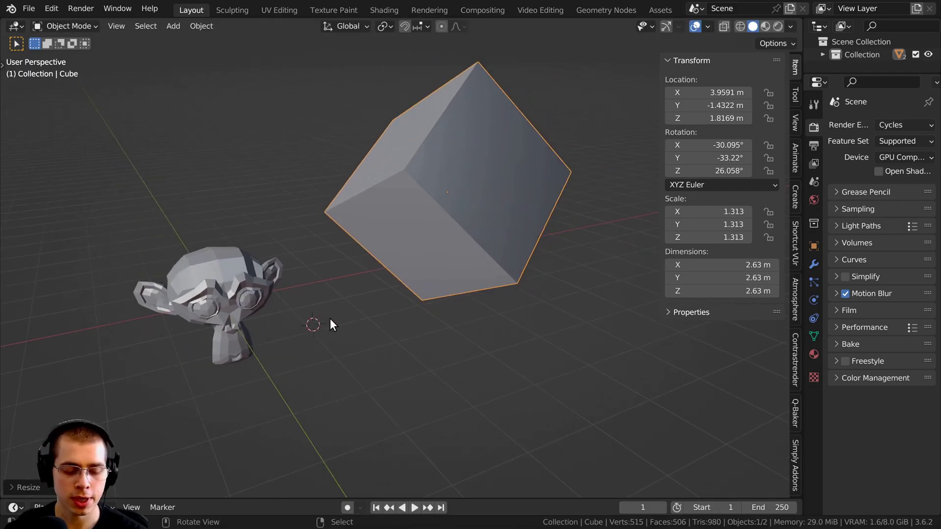
# - Clear the cube's rotation, location and scale
pyautogui.hotkey('alt', 'r')
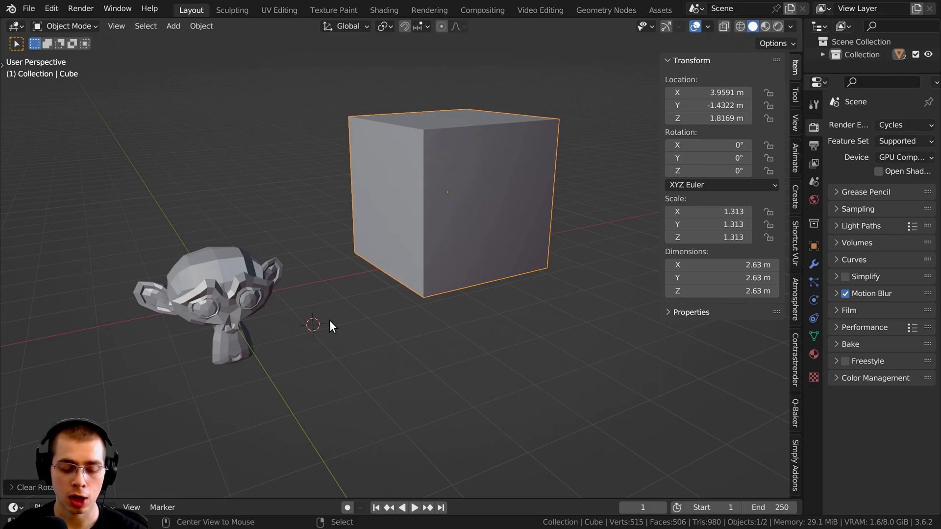
pyautogui.hotkey('alt', 'g')
pyautogui.hotkey('alt', 's')
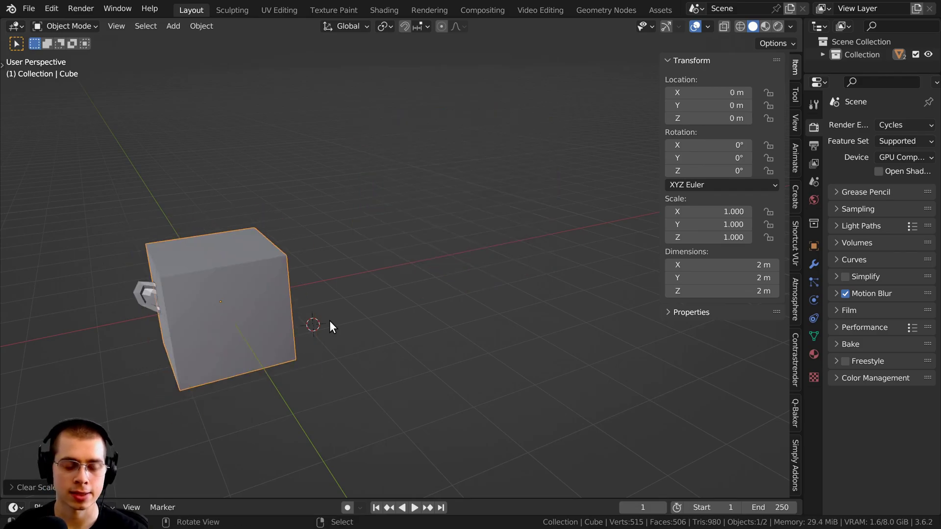
# - Move the cube to about X 2.62, Y -0.88, Z 1.38 m with a freehand rotation, and clear its rotation and location
pyautogui.press('r')
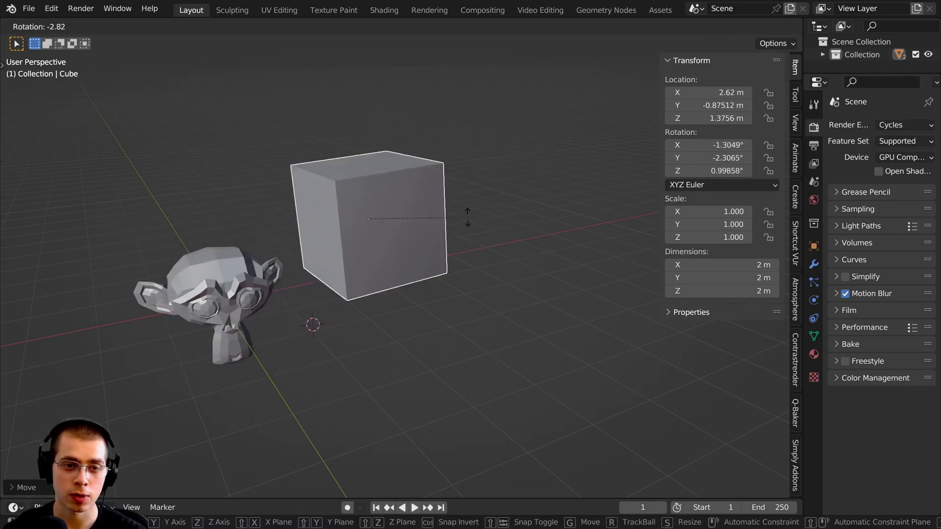
pyautogui.click(467, 154)
pyautogui.hotkey('alt', 'r')
pyautogui.press('space')
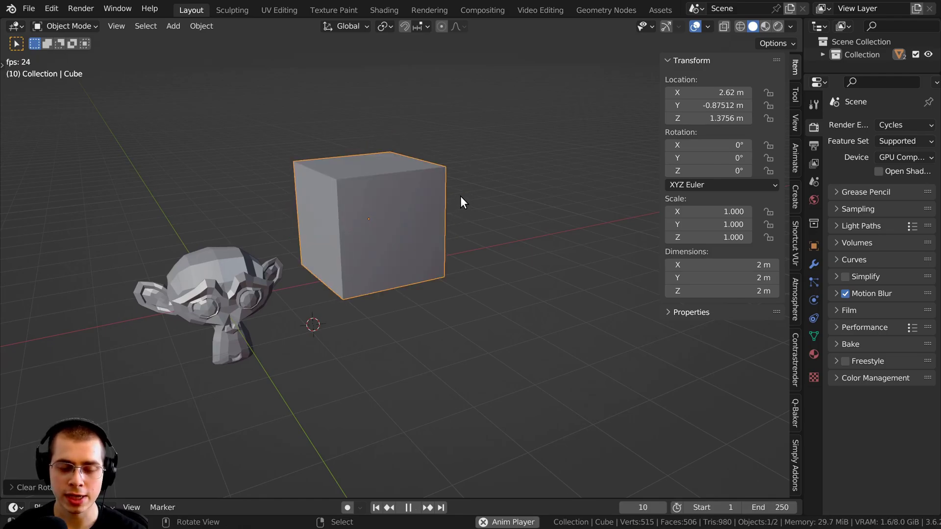
pyautogui.press('space')
pyautogui.hotkey('alt', 'g')
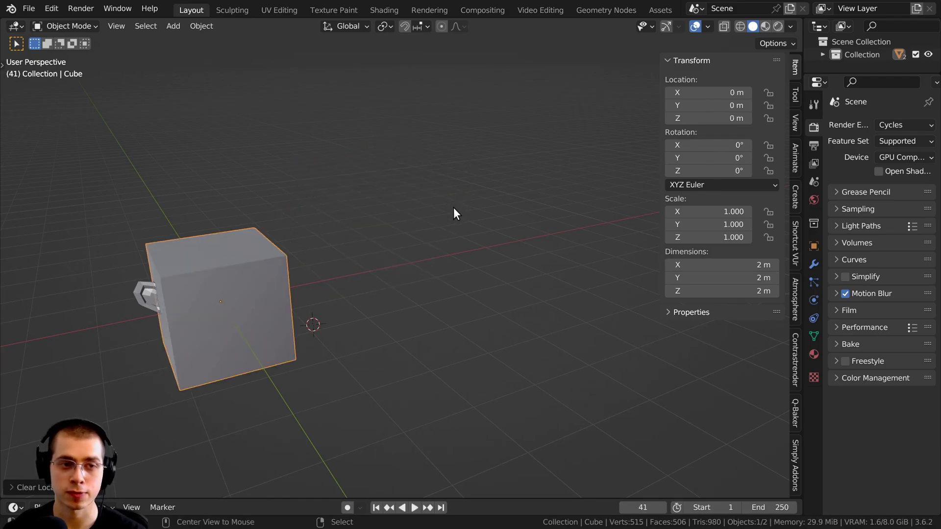
# - Scale the cube up uniformly to about 1.565 and clear its scale
pyautogui.press('s')
pyautogui.click(383, 290)
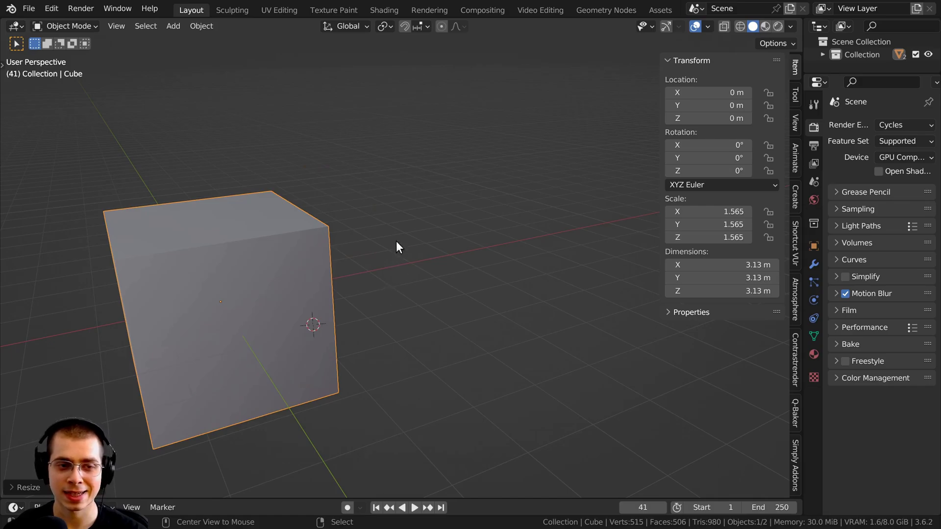
pyautogui.hotkey('alt', 's')
# - Move the cube away from the monkey head to about X 2.80, Y 0.33, Z 2.05 m
pyautogui.moveTo(288, 241); pyautogui.dragTo(305, 263, button='middle')
pyautogui.press('g')
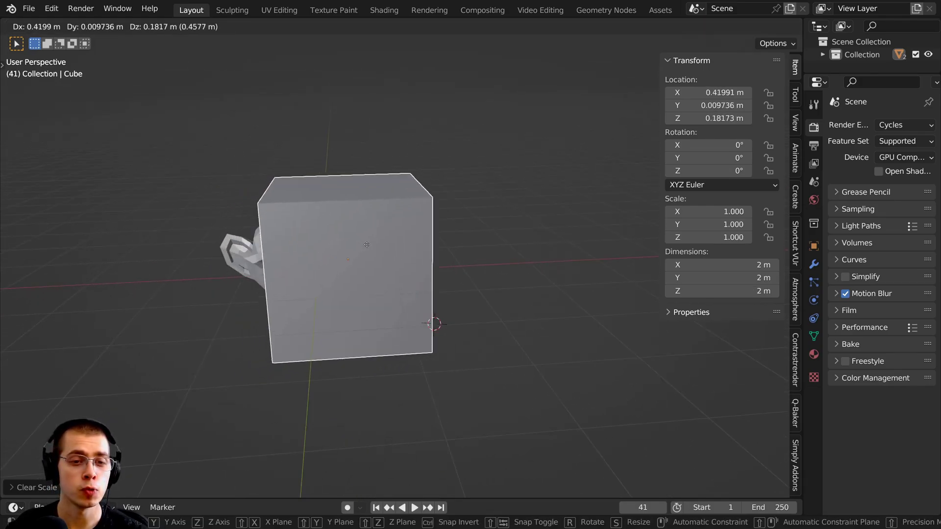
pyautogui.click(500, 209)
pyautogui.click(63, 25)
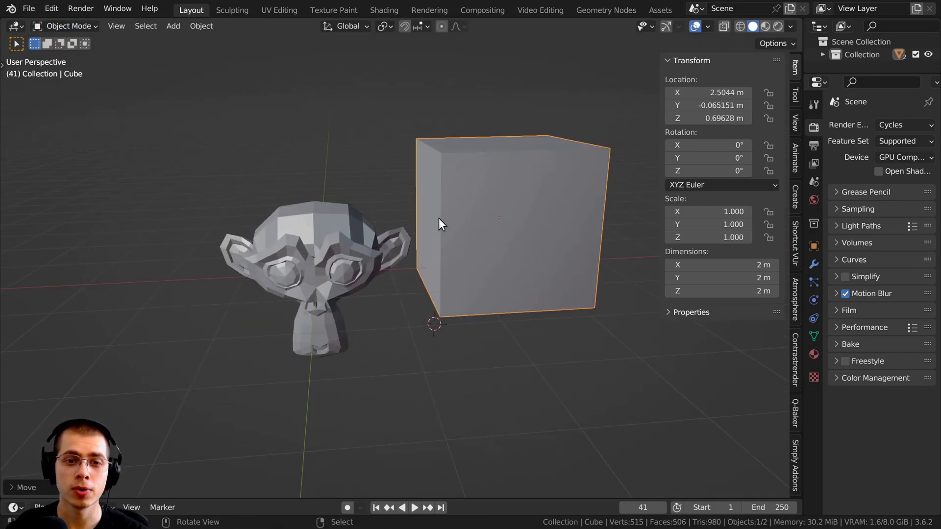
pyautogui.press('g')
pyautogui.click(512, 99)
pyautogui.scroll(-2, 513, 132)
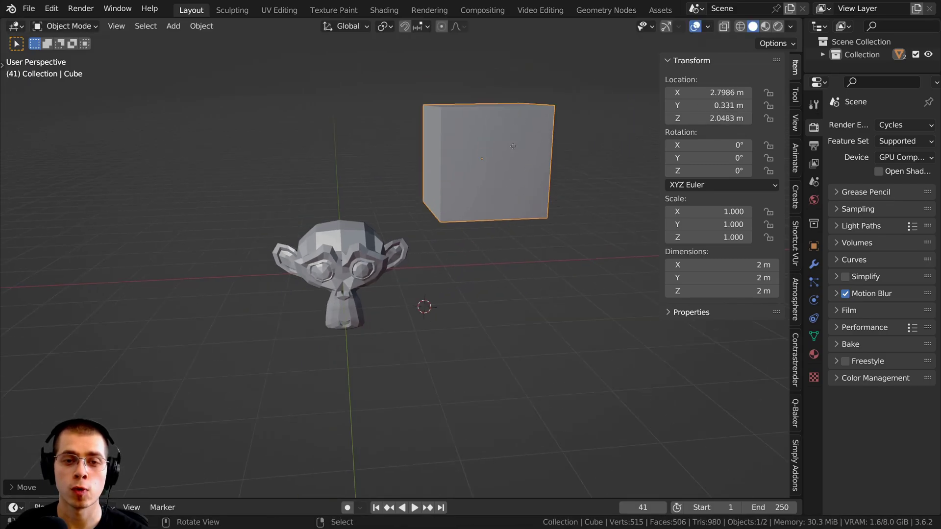
# - Move the cube to the other side of the monkey head, at about X -2.86, Y 0.29, Z -0.11 m
pyautogui.press('g')
pyautogui.click(242, 156)
pyautogui.press('g')
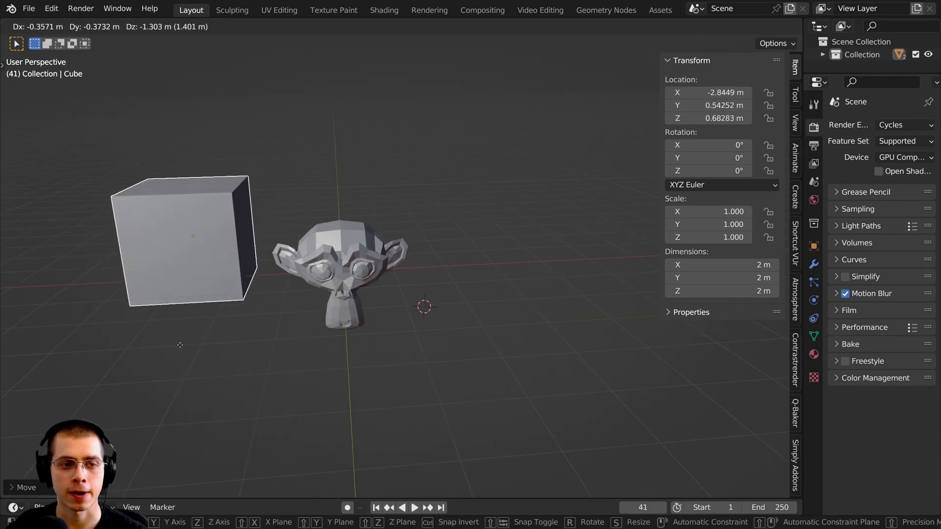
pyautogui.click(179, 387)
# - Move the cube above the monkey head's ear, at about X -2.05, Y -0.15, Z 1.74 m
pyautogui.moveTo(214, 256); pyautogui.dragTo(279, 263, button='middle')
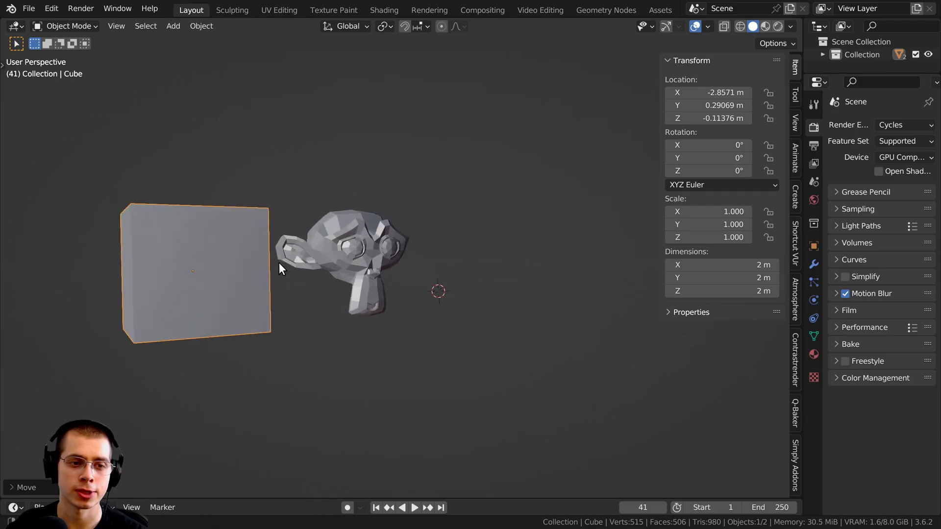
pyautogui.press('g')
pyautogui.click(349, 151)
pyautogui.moveTo(349, 152); pyautogui.dragTo(337, 195, button='middle')
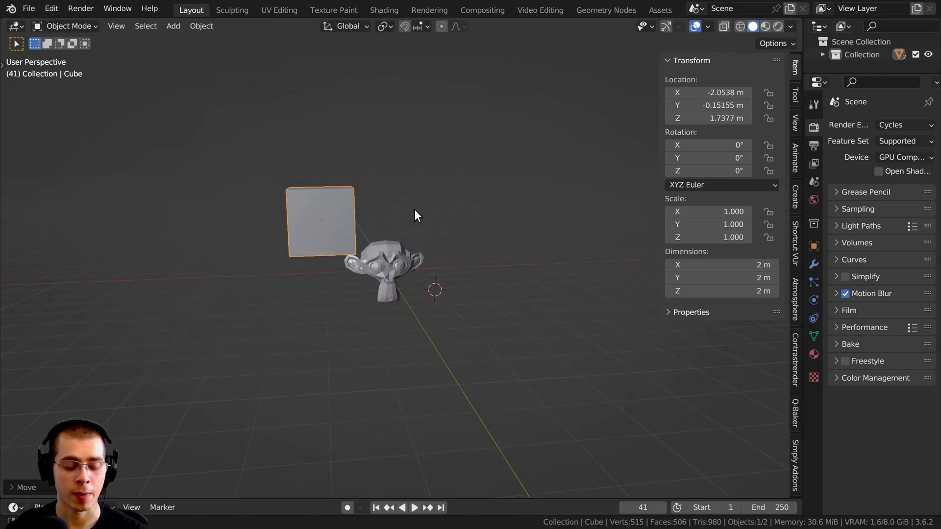
# - Move all of the cube's mesh sideways away from its origin in Edit Mode, and return to Object Mode
pyautogui.scroll(5, 415, 210)
pyautogui.moveTo(401, 231); pyautogui.dragTo(401, 222, button='middle')
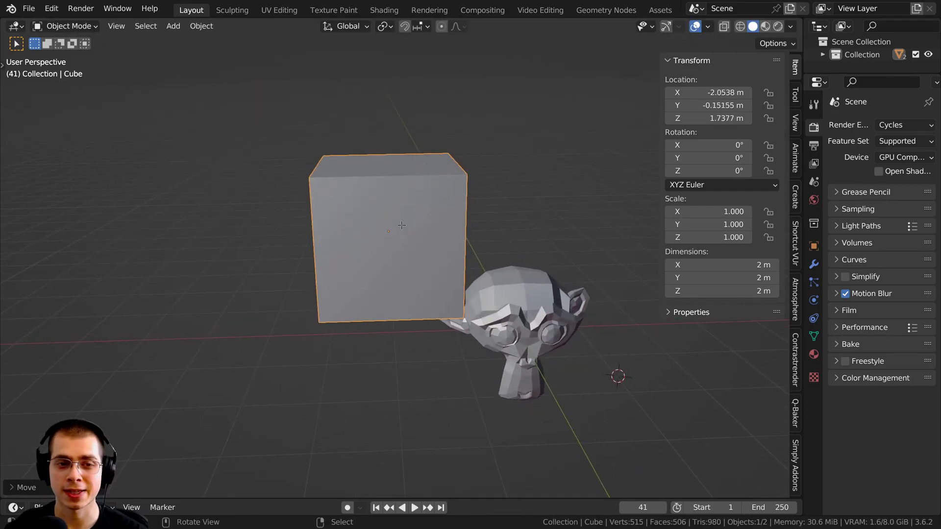
pyautogui.press('Tab')
pyautogui.scroll(-2, 426, 255)
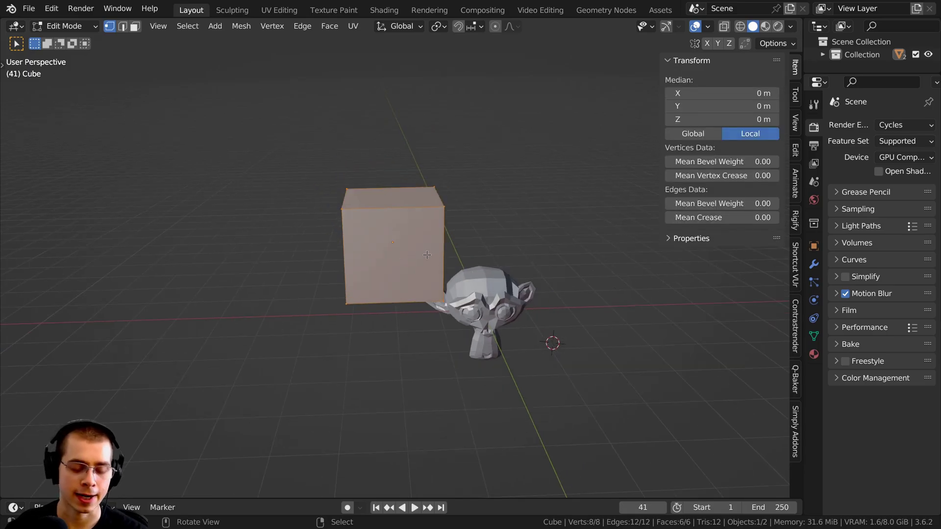
pyautogui.press('g')
pyautogui.click(373, 233)
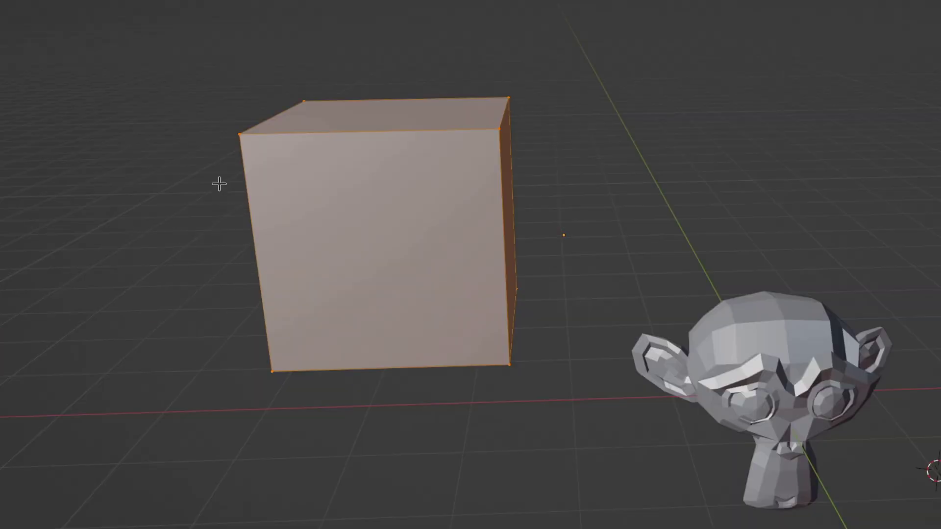
pyautogui.press('g')
pyautogui.click(401, 157)
pyautogui.keyDown('shift'); pyautogui.moveTo(401, 157); pyautogui.dragTo(410, 155, button='middle'); pyautogui.keyUp('shift')
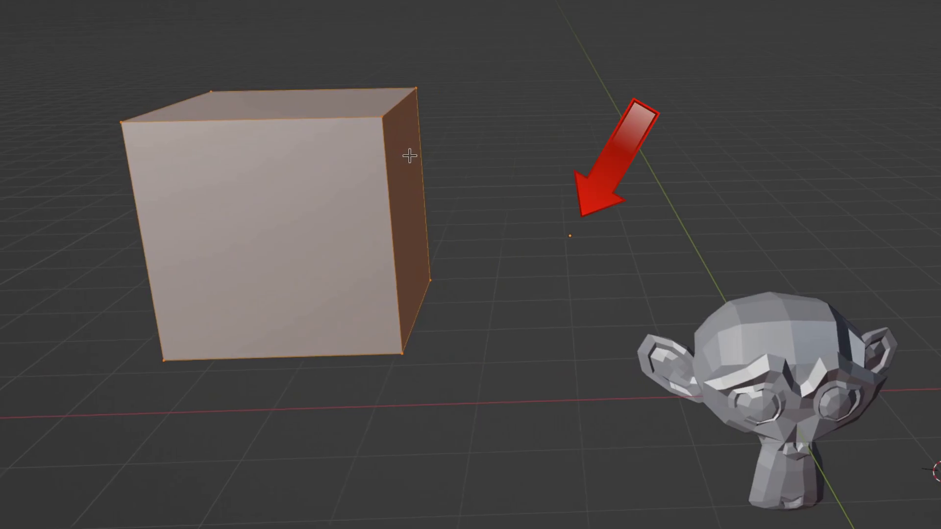
pyautogui.press('g')
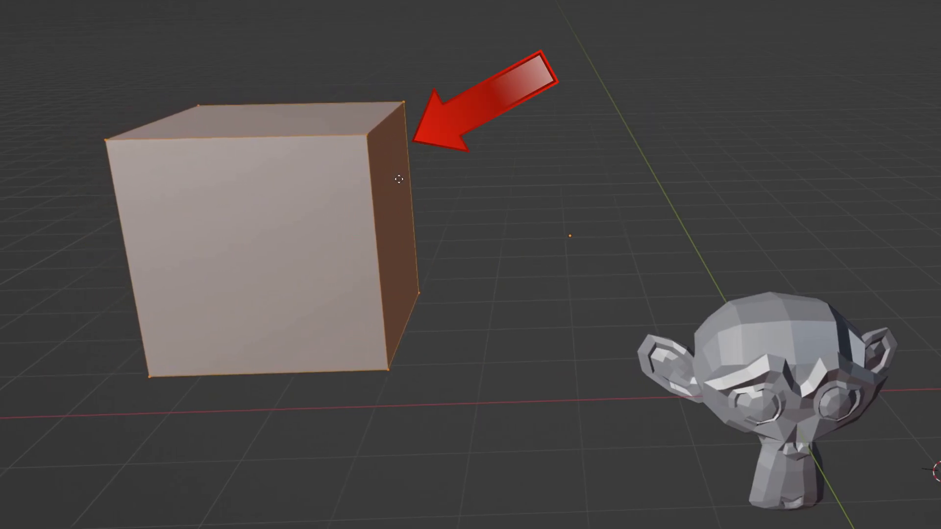
pyautogui.click(450, 198)
pyautogui.press('Tab')
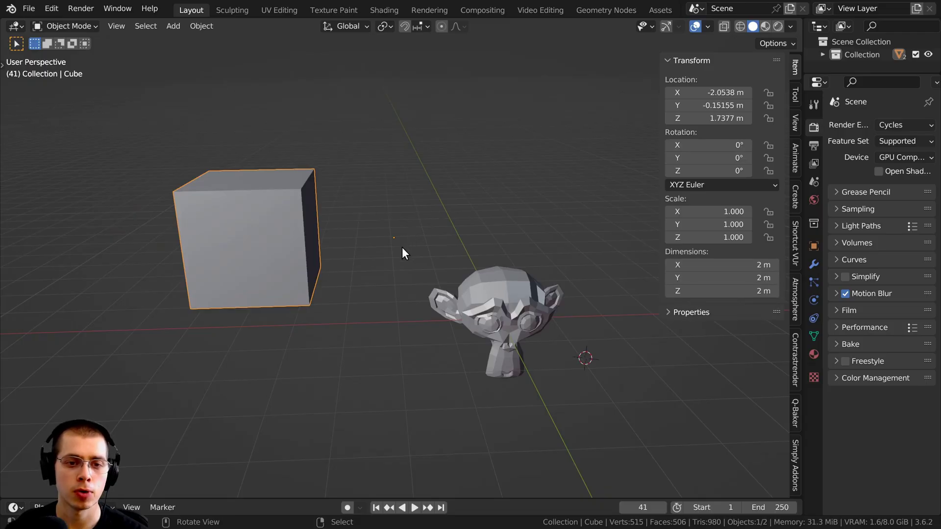
# - Move the whole cube slightly upward, and shift its mesh in Edit Mode to a local median of about X -4.04, Y 0.25, Z 0.27 m
pyautogui.press('g')
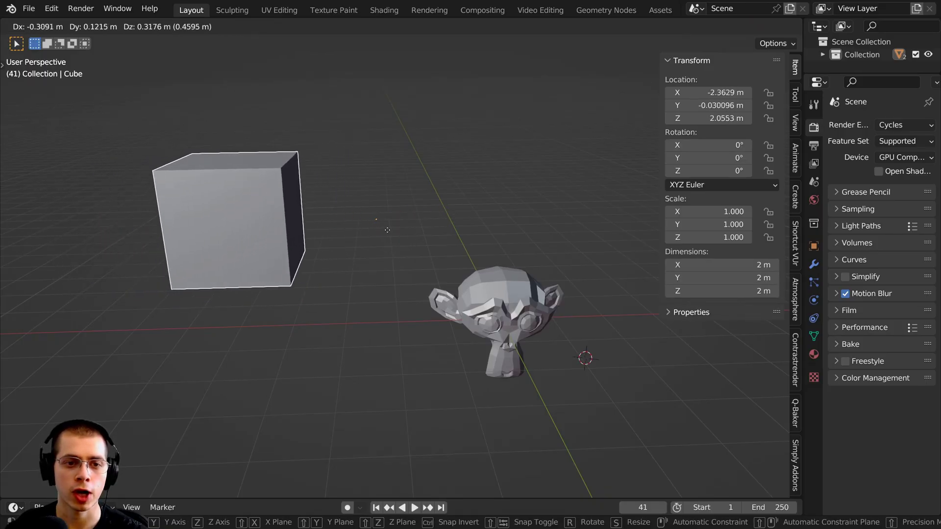
pyautogui.click(387, 230)
pyautogui.press('Tab')
pyautogui.press('g')
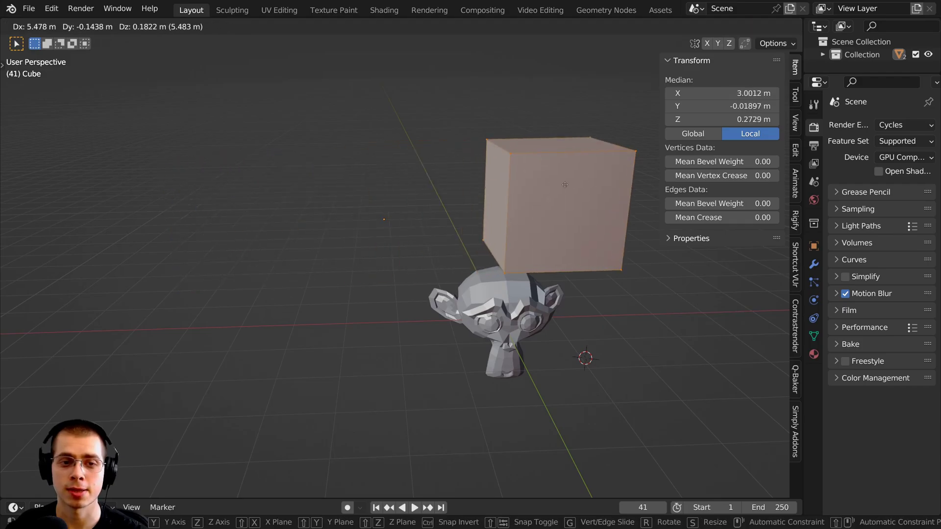
pyautogui.click(393, 242)
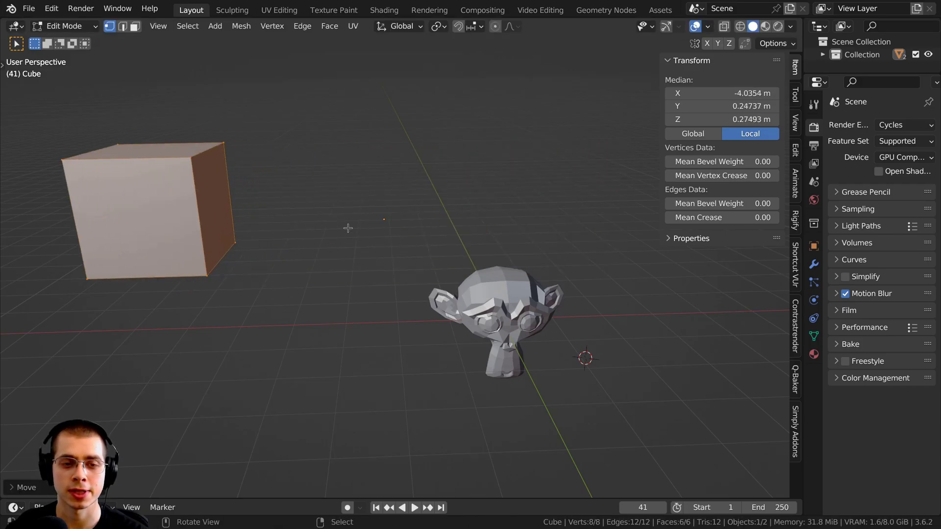
# - Move the mesh nearer its origin in Edit Mode, and move the cube in Object Mode to about X -3.59, Y -1.29, Z -1.20 m
pyautogui.scroll(-2, 359, 248)
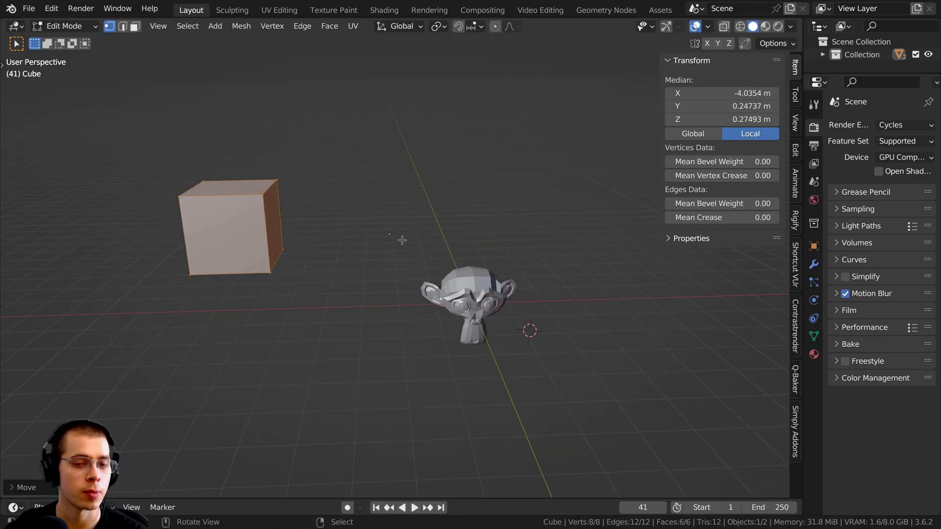
pyautogui.press('g')
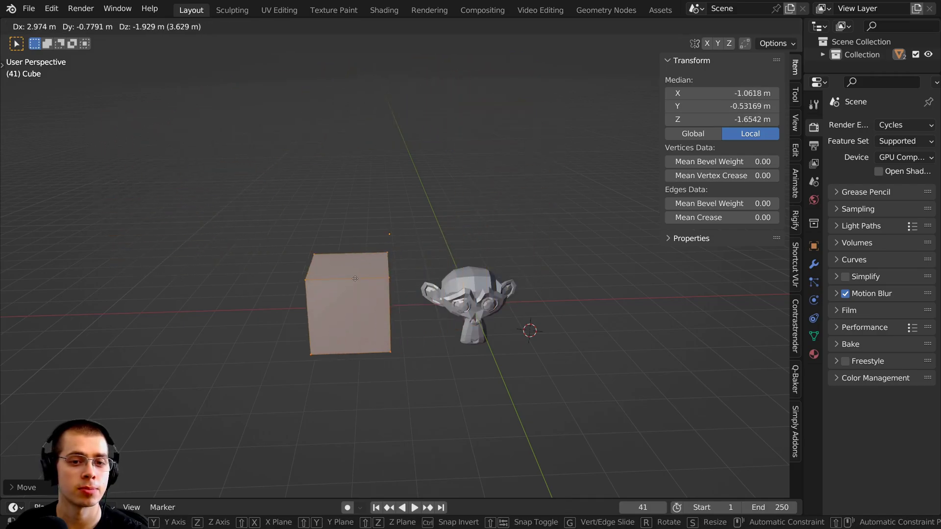
pyautogui.click(344, 200)
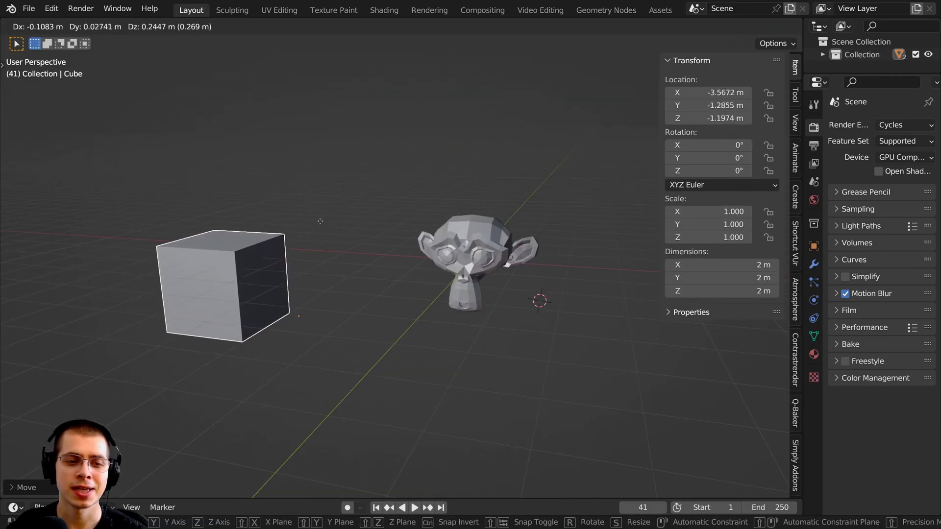
pyautogui.click(219, 278)
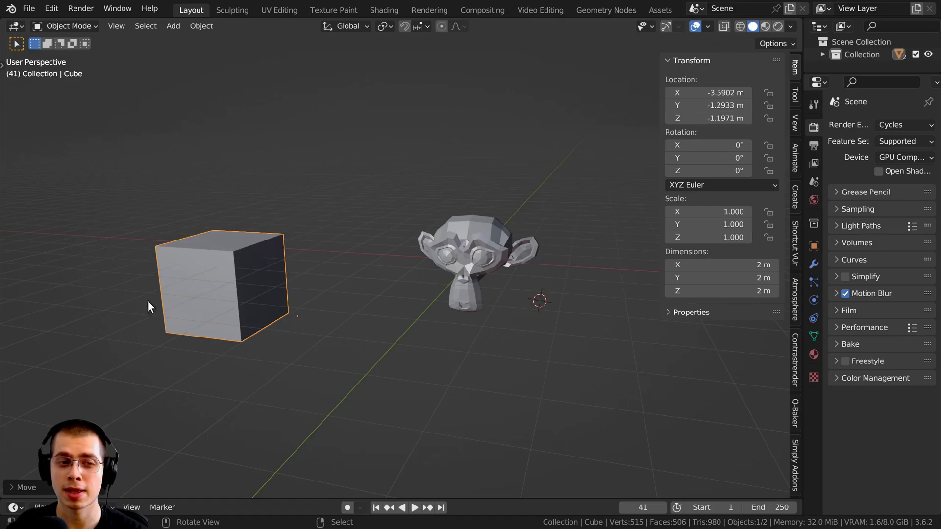
# - Clear the cube's location and move the monkey head to about X 3.11, Y -0.19, Z 0.02 m
pyautogui.moveTo(223, 289); pyautogui.dragTo(280, 319, button='middle')
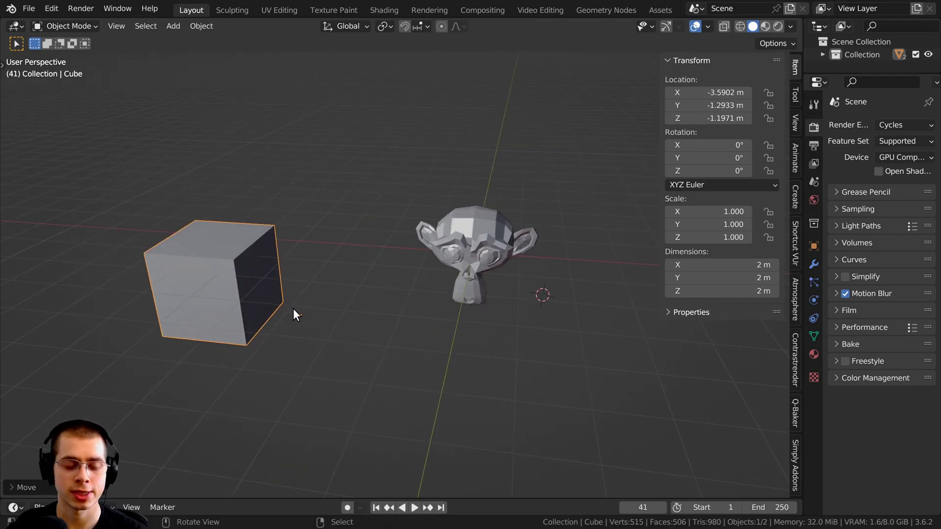
pyautogui.hotkey('alt', 'g')
pyautogui.moveTo(300, 308); pyautogui.dragTo(370, 247, button='middle')
pyautogui.scroll(4, 408, 245)
pyautogui.click(409, 245)
pyautogui.press('g')
pyautogui.click(784, 215)
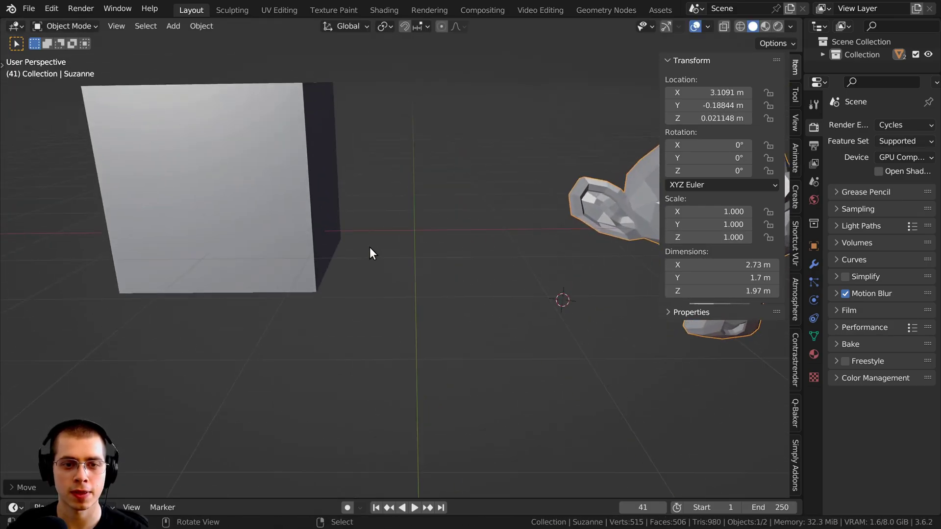
# - Reselect the cube and move it to about X -2.60, Y -2.07, Z -1.23 m
pyautogui.click(296, 187)
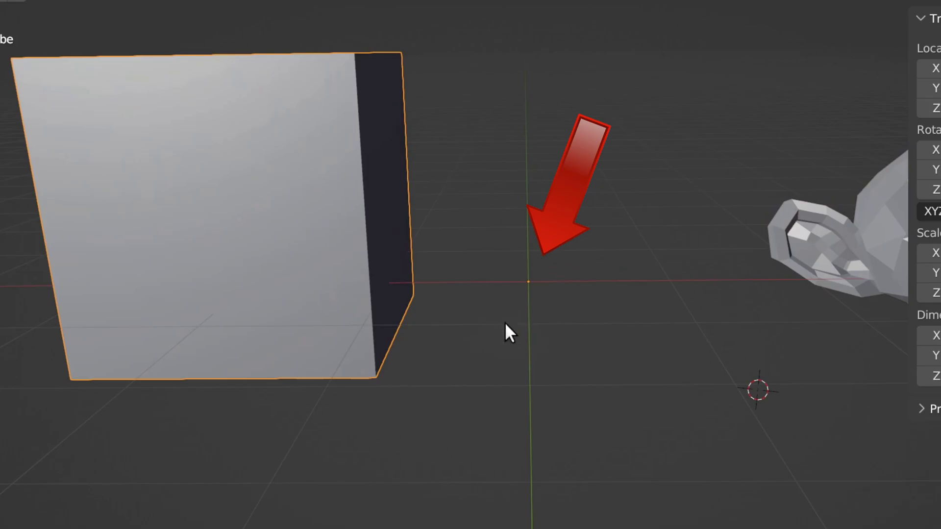
pyautogui.moveTo(541, 253); pyautogui.dragTo(484, 243, button='middle')
pyautogui.scroll(-1, 520, 273)
pyautogui.press('g')
pyautogui.rightClick(519, 273)
pyautogui.scroll(-5, 489, 326)
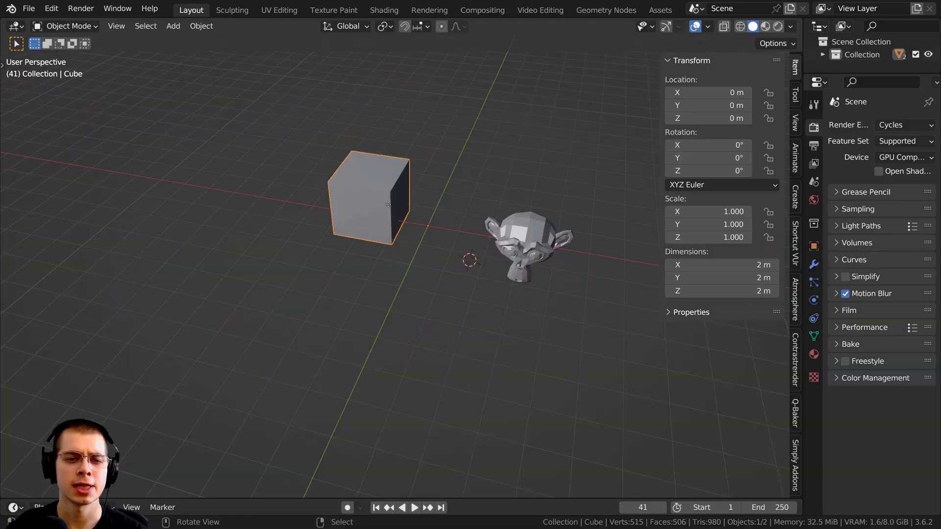
pyautogui.press('g')
pyautogui.click(305, 227)
# - Apply the cube's location so its origin goes to the world centre
pyautogui.moveTo(304, 227); pyautogui.dragTo(261, 203, button='middle')
pyautogui.moveTo(337, 234); pyautogui.dragTo(346, 250, button='middle')
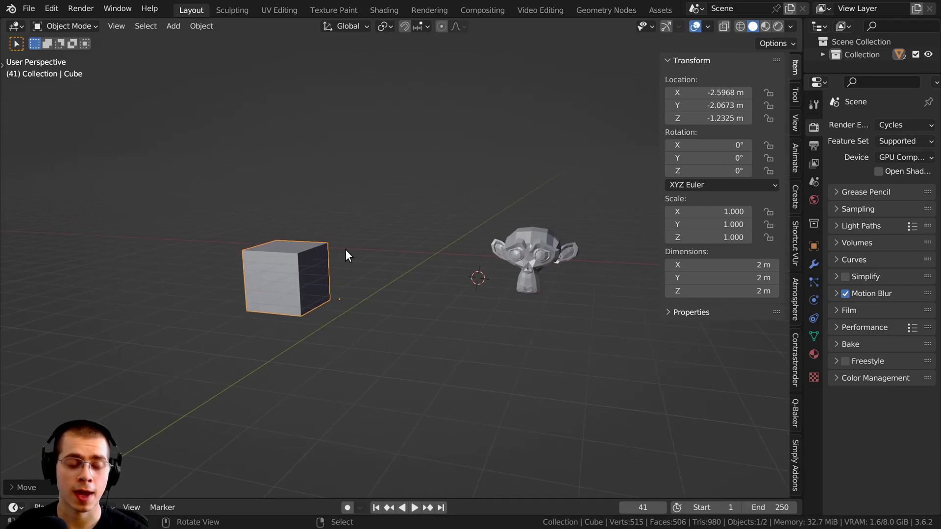
pyautogui.hotkey('ctrl', 'a')
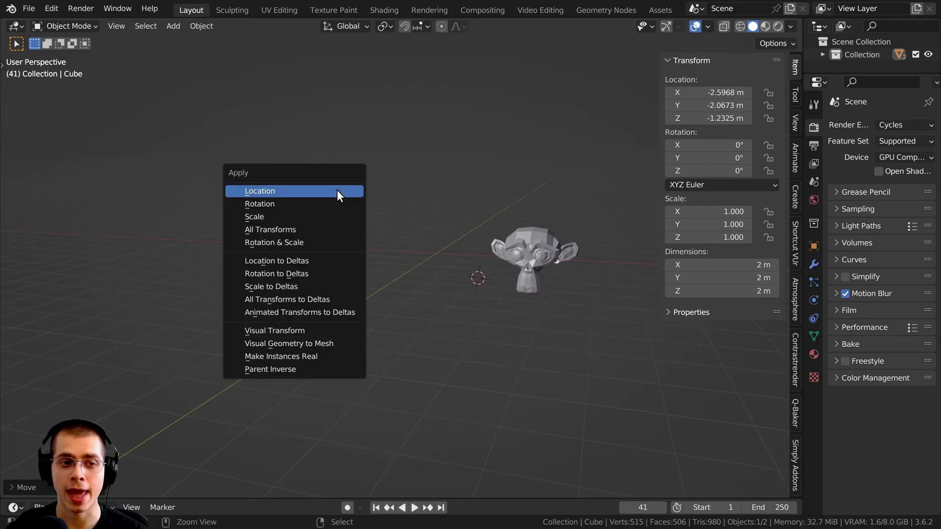
pyautogui.click(276, 193)
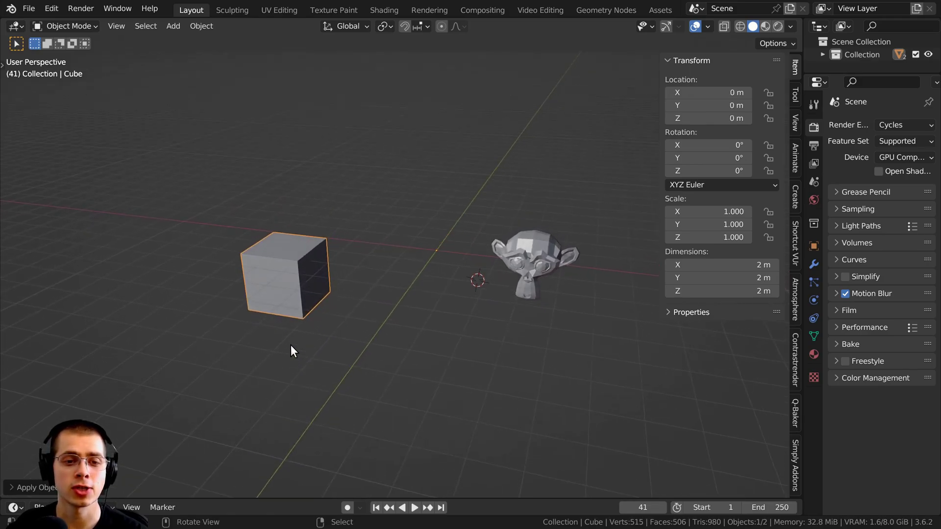
# - Move the cube to about X -1.87, Y -0.07, Z 1.22 m and clear its location
pyautogui.scroll(4, 285, 323)
pyautogui.keyDown('shift'); pyautogui.moveTo(269, 269); pyautogui.dragTo(282, 262, button='middle'); pyautogui.keyUp('shift')
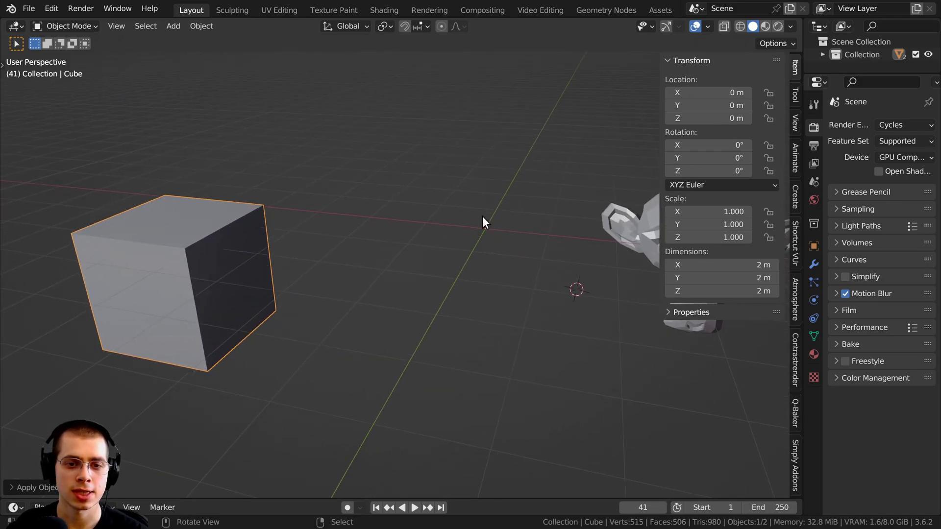
pyautogui.press('g')
pyautogui.rightClick(479, 223)
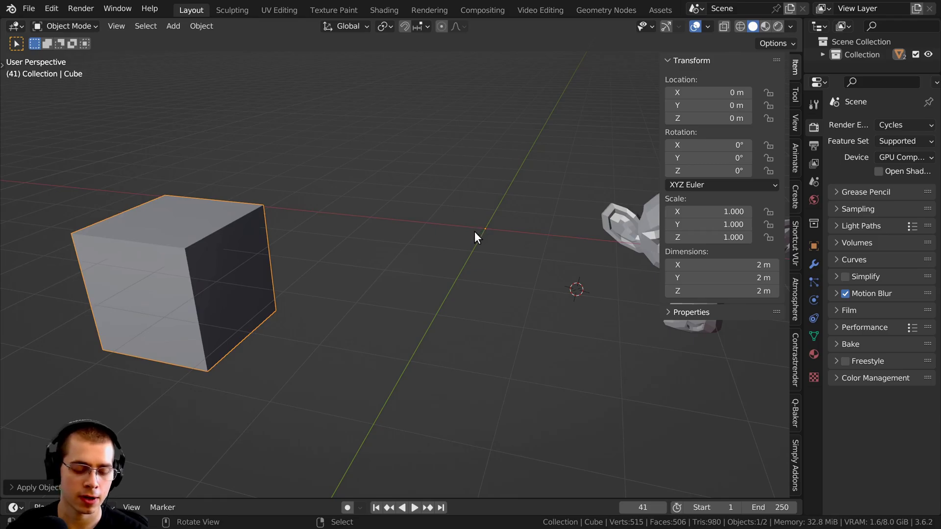
pyautogui.scroll(-1, 475, 232)
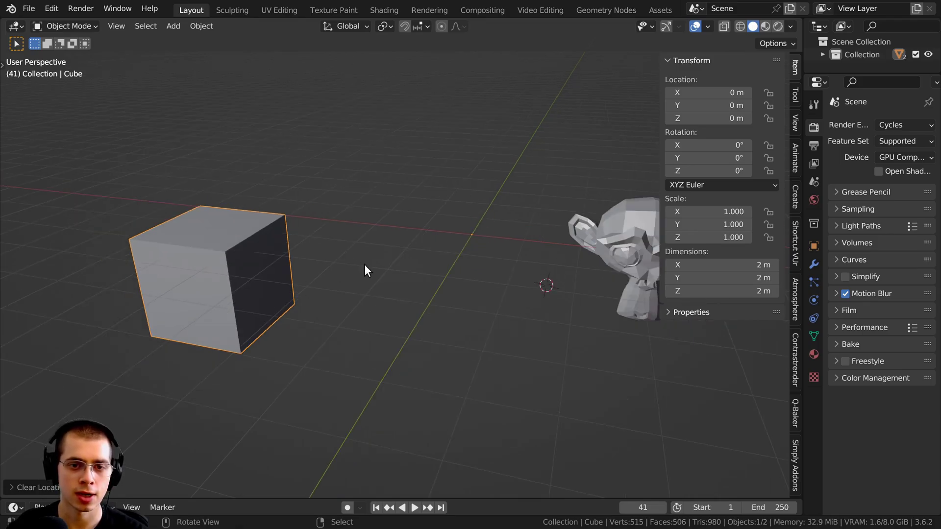
pyautogui.press('g')
pyautogui.click(395, 209)
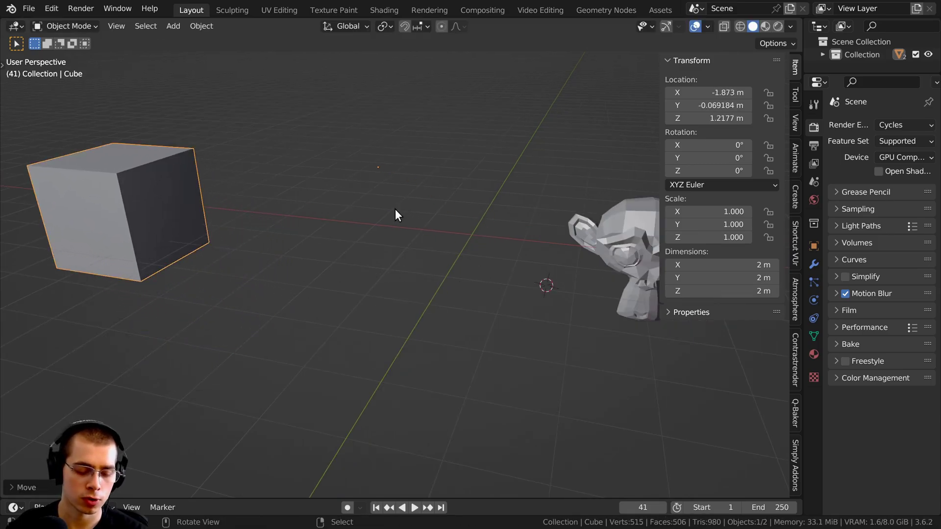
pyautogui.hotkey('alt', 'g')
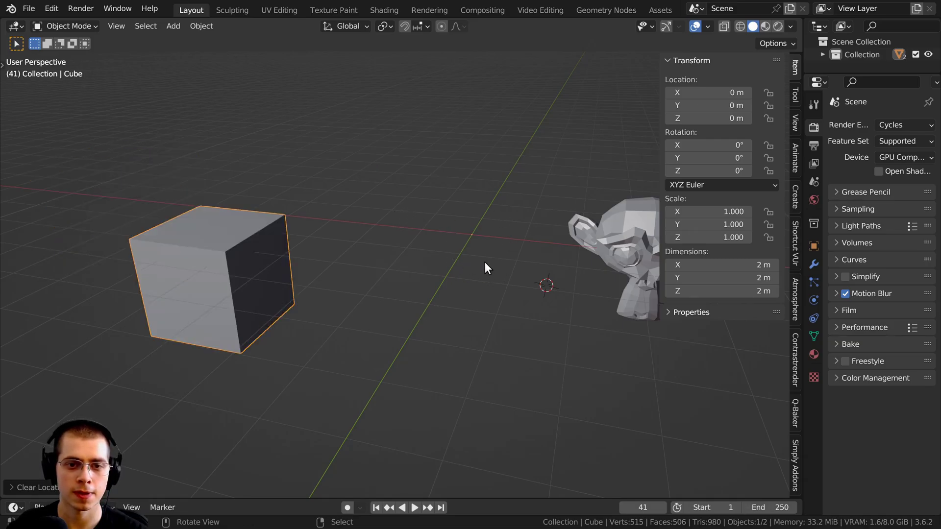
# - Try rotating and scaling the cube freehand around its offset origin at the world centre
pyautogui.moveTo(485, 263); pyautogui.dragTo(479, 214, button='middle')
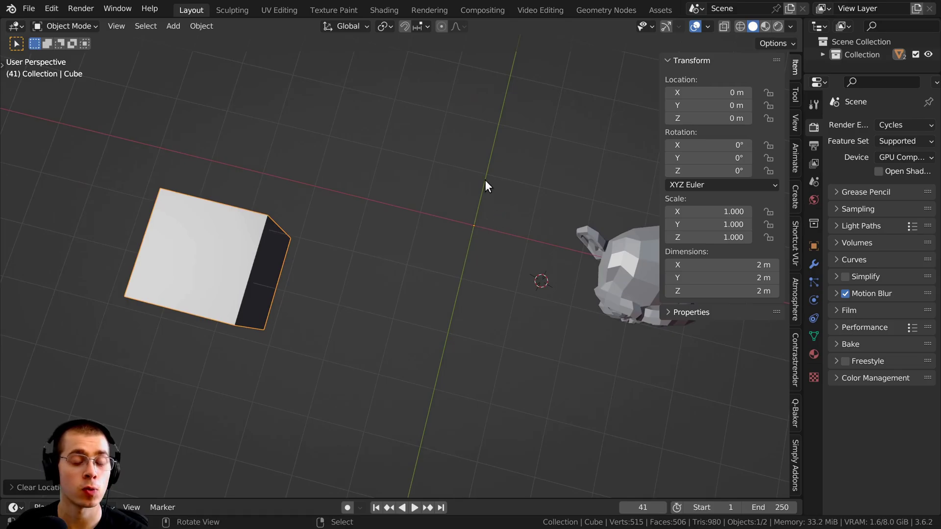
pyautogui.scroll(-5, 496, 182)
pyautogui.moveTo(495, 182); pyautogui.dragTo(475, 152, button='middle')
pyautogui.moveTo(495, 219); pyautogui.dragTo(429, 216, button='middle')
pyautogui.scroll(2, 486, 220)
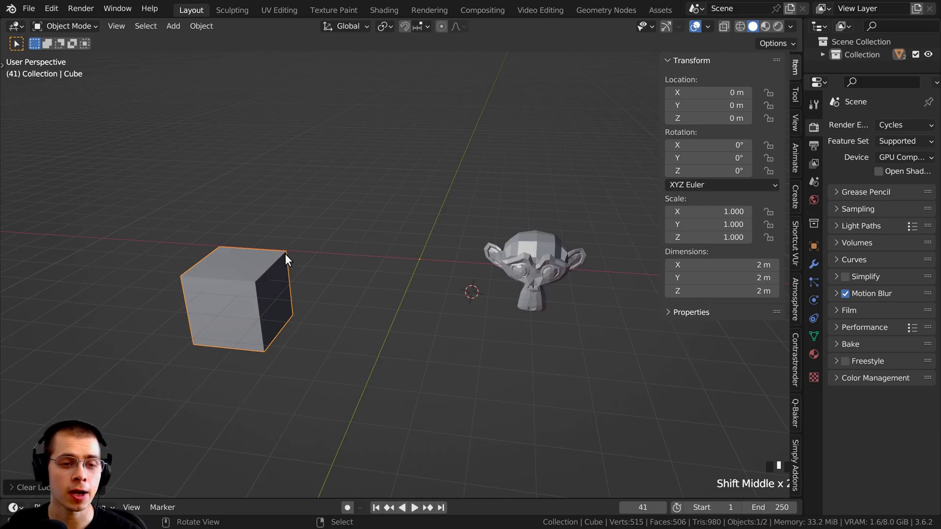
pyautogui.press('r')
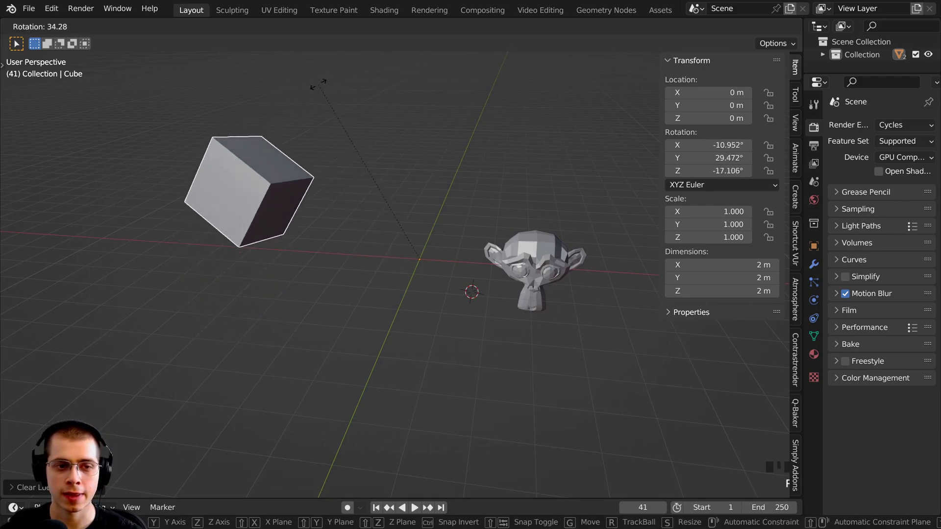
pyautogui.press('s')
pyautogui.press('Escape')
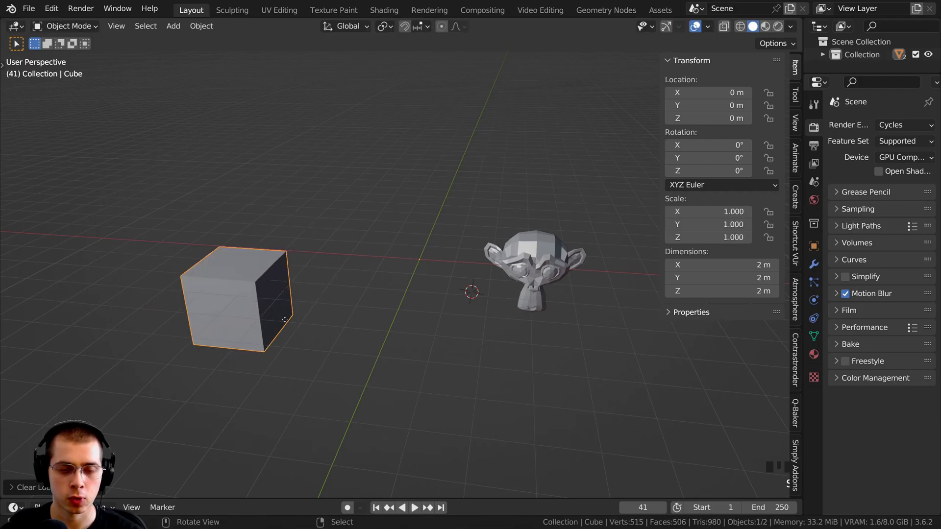
# - Try moving the cube, and scaling it uniformly toward its offset origin at the world centre
pyautogui.press('g')
pyautogui.press('Escape')
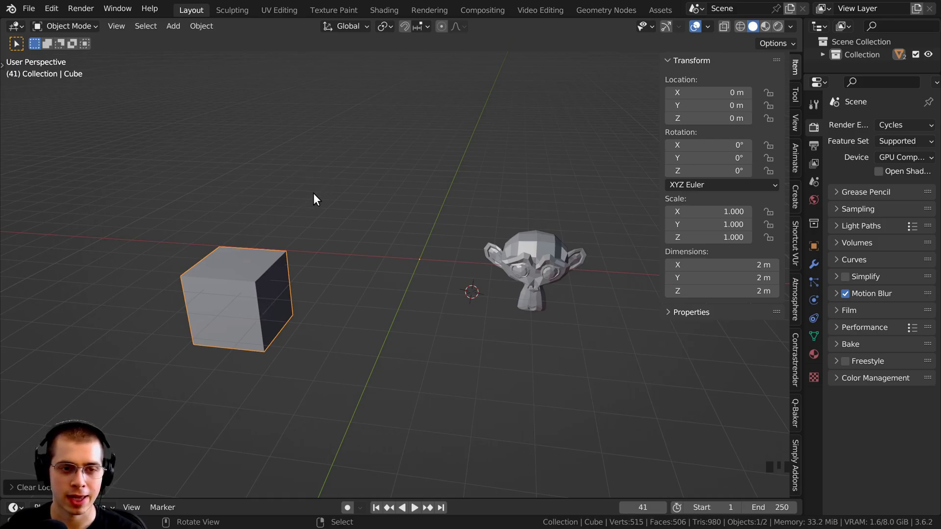
pyautogui.press('s')
pyautogui.press('Escape')
pyautogui.press('s')
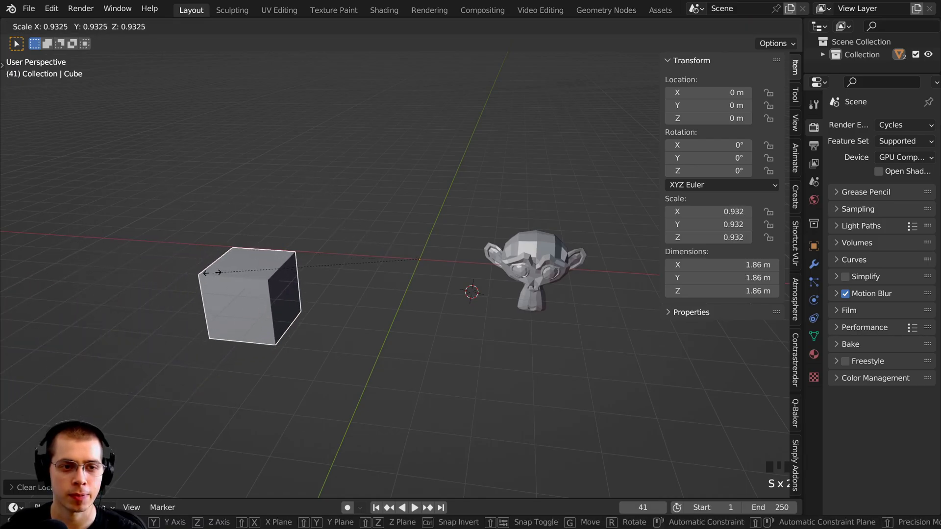
pyautogui.press('Escape')
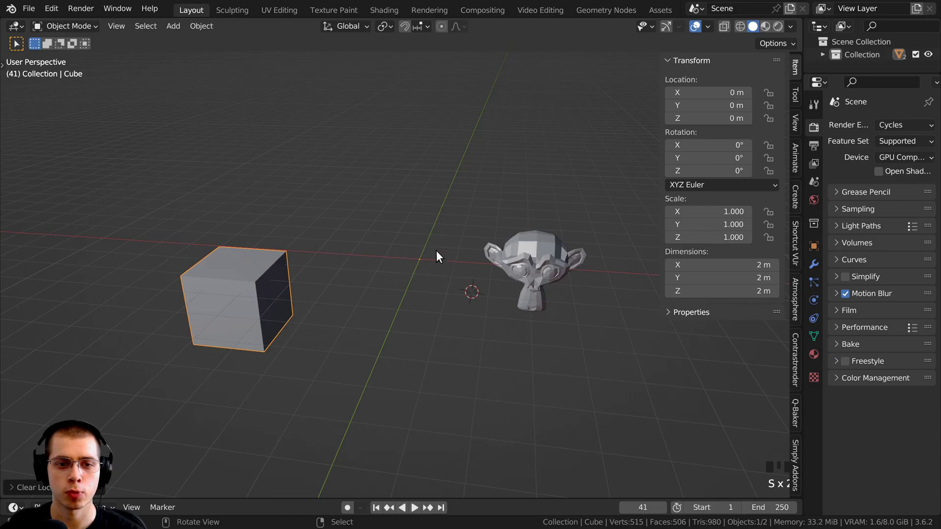
pyautogui.press('s')
pyautogui.press('Escape')
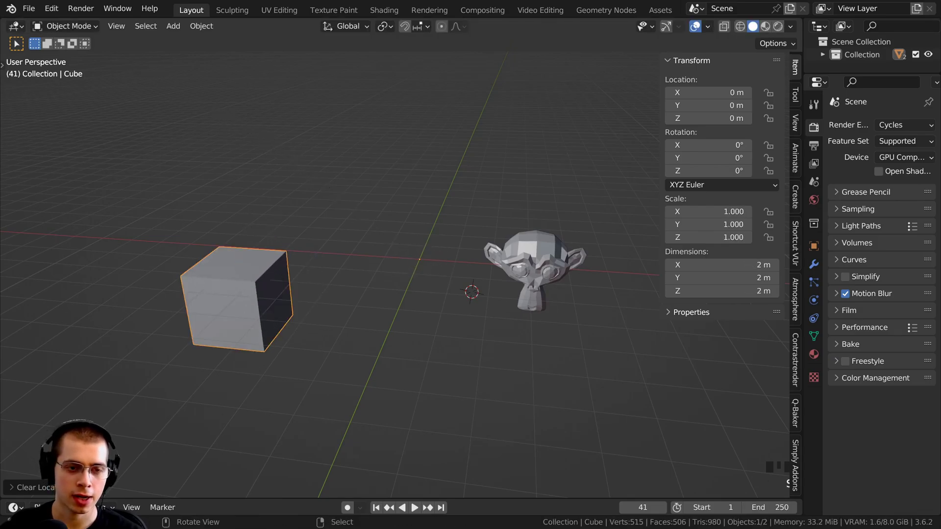
# - Try rotating the cube freehand around its offset origin several times from different view angles
pyautogui.press('r')
pyautogui.press('Escape')
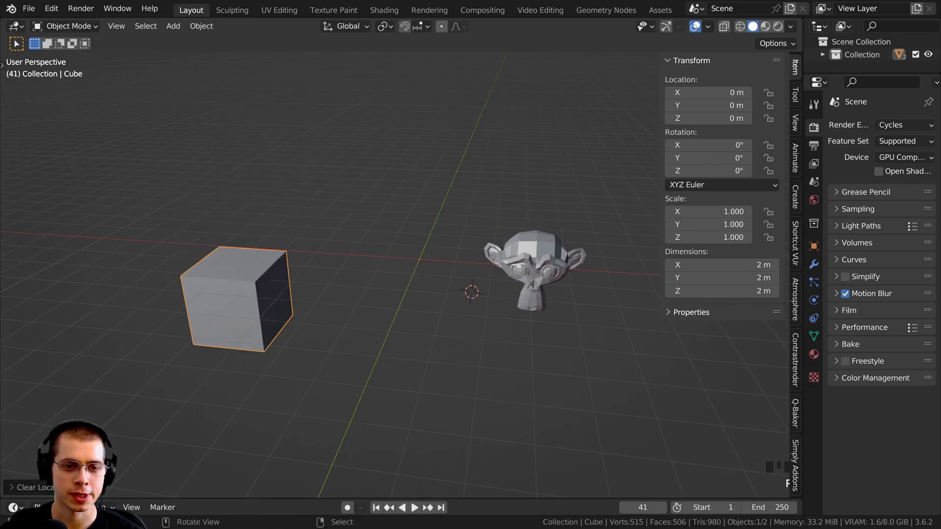
pyautogui.press('r')
pyautogui.press('r')
pyautogui.rightClick(428, 245)
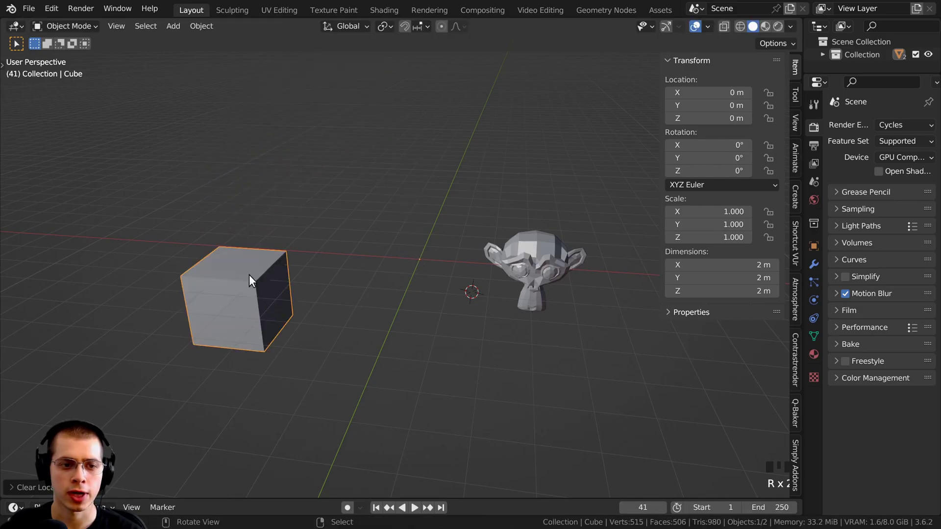
pyautogui.press('r')
pyautogui.press('r')
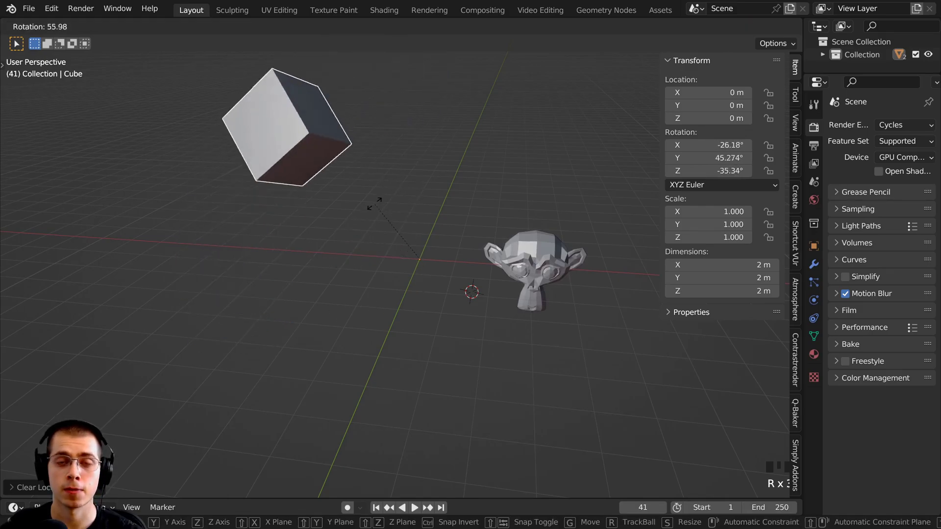
pyautogui.rightClick(265, 123)
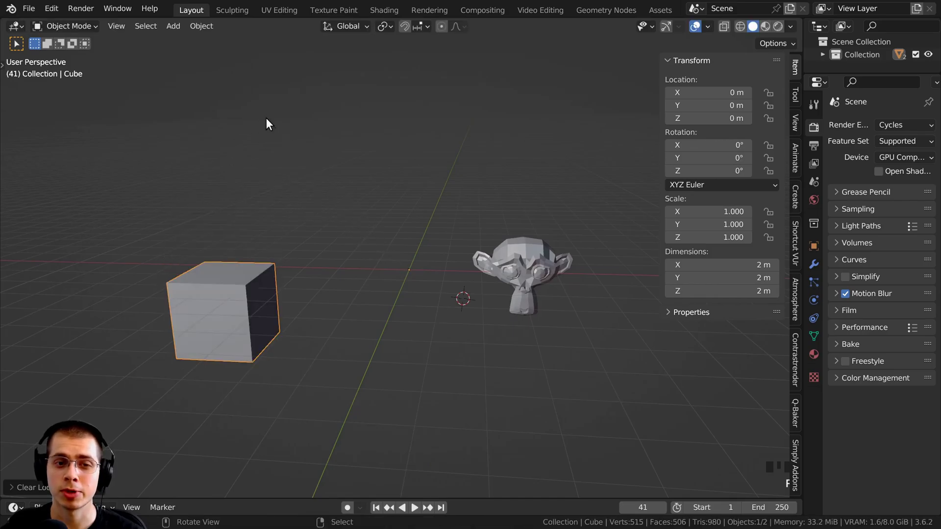
pyautogui.press('r')
pyautogui.press('r')
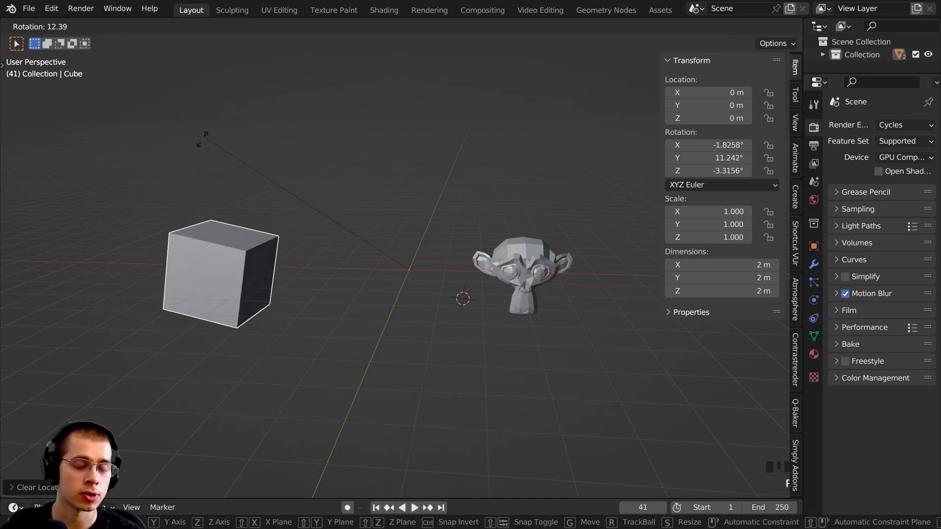
pyautogui.rightClick(375, 283)
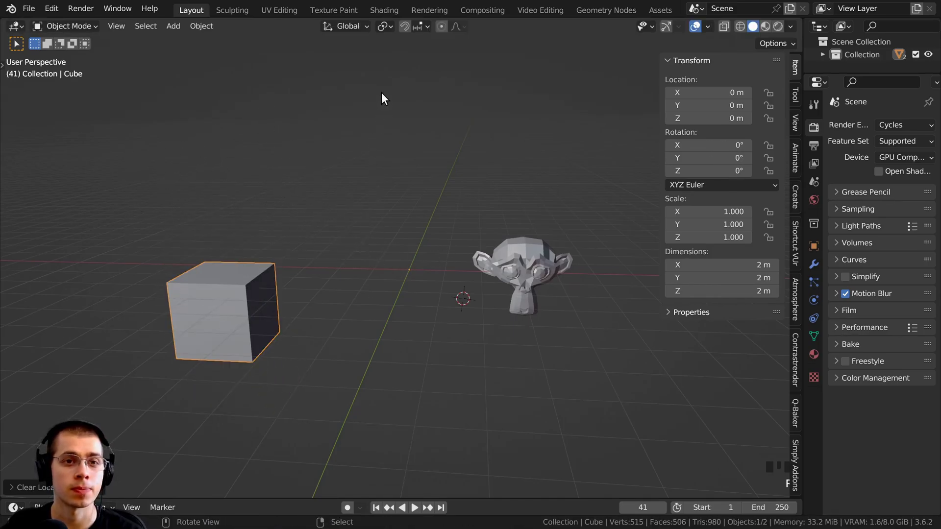
# - Check the Median Point pivot option and switch the transform pivot point to 3D Cursor
pyautogui.click(385, 26)
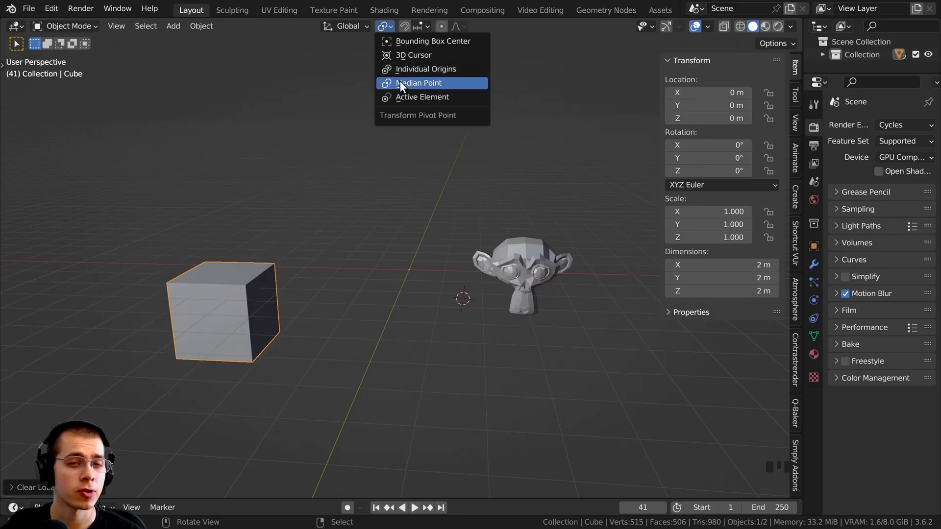
pyautogui.click(389, 156)
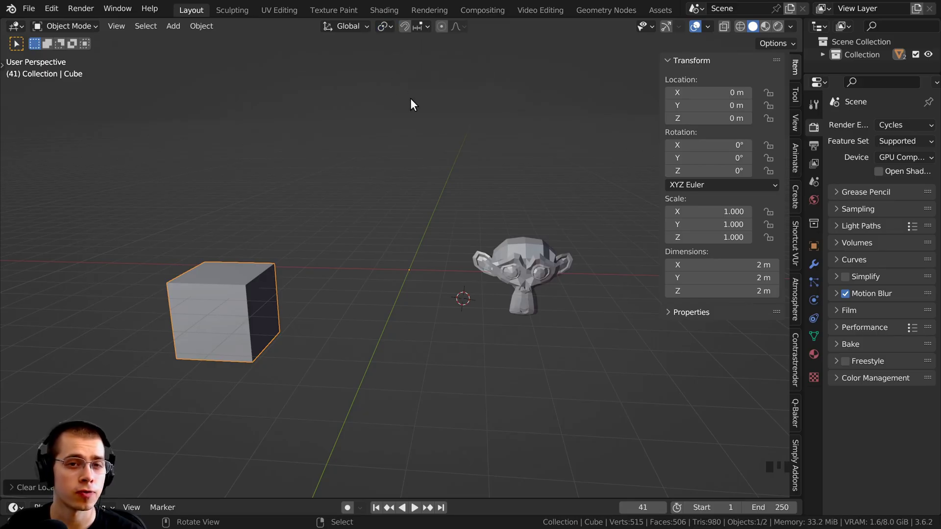
pyautogui.click(351, 45)
pyautogui.click(404, 55)
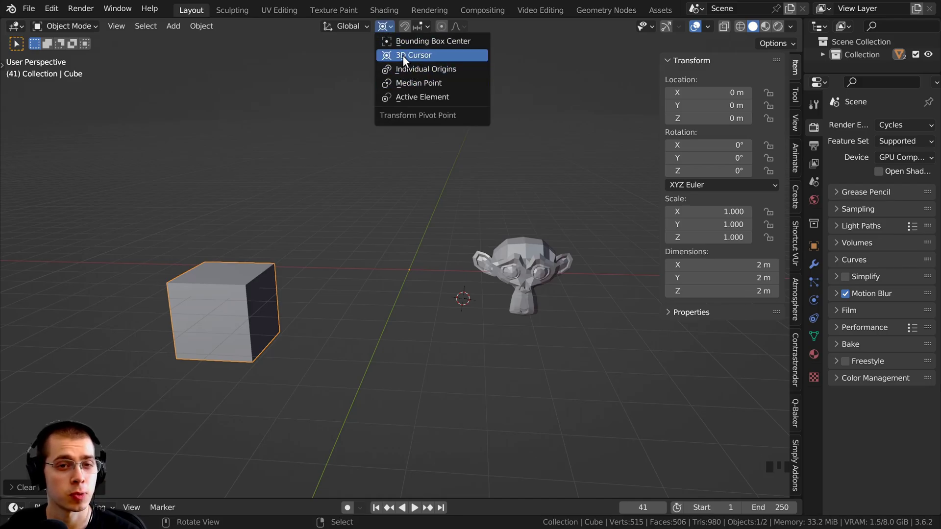
# - Place the 3D cursor away from the cube, up and behind it, keeping 3D Cursor as the transform pivot point
pyautogui.moveTo(402, 241); pyautogui.dragTo(299, 209, button='middle')
pyautogui.keyDown('shift'); pyautogui.rightClick(269, 233); pyautogui.keyUp('shift')
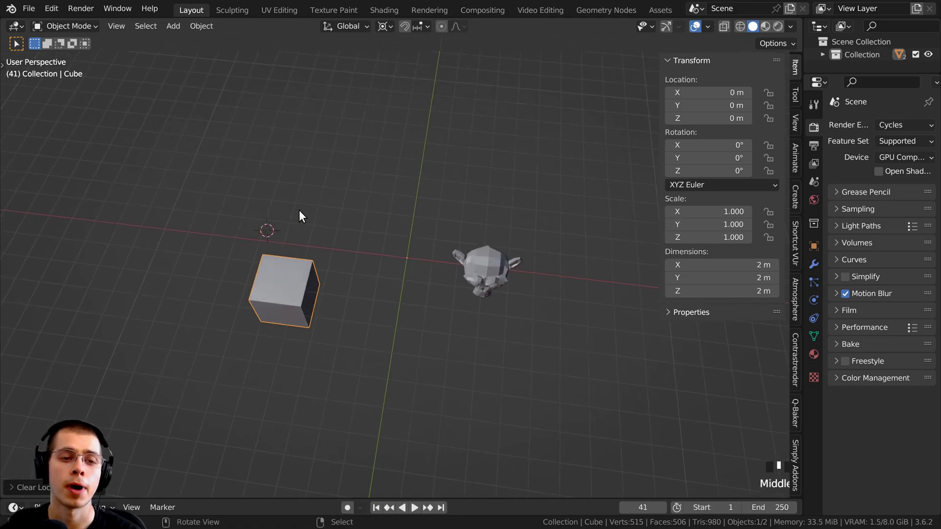
pyautogui.click(307, 190)
pyautogui.click(344, 206)
pyautogui.moveTo(318, 345); pyautogui.dragTo(224, 241, button='middle')
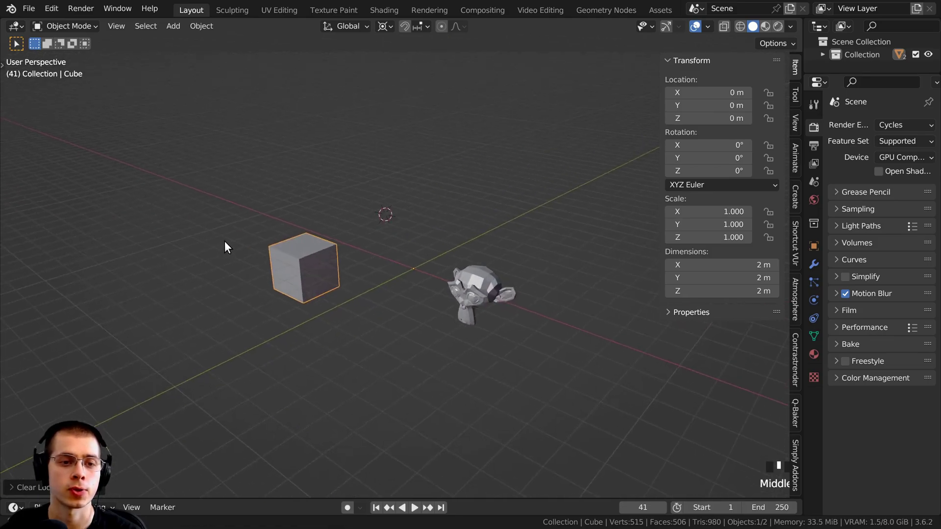
pyautogui.keyDown('shift'); pyautogui.rightClick(213, 186); pyautogui.keyUp('shift')
pyautogui.moveTo(292, 252); pyautogui.dragTo(121, 194, button='middle')
pyautogui.click(383, 26)
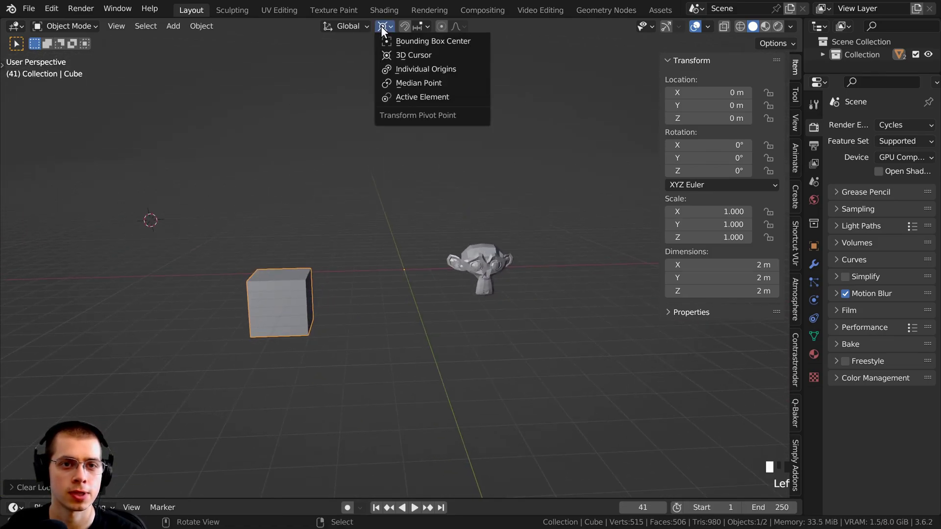
pyautogui.click(399, 56)
# - Try rotating the cube freehand around the 3D cursor
pyautogui.press('r')
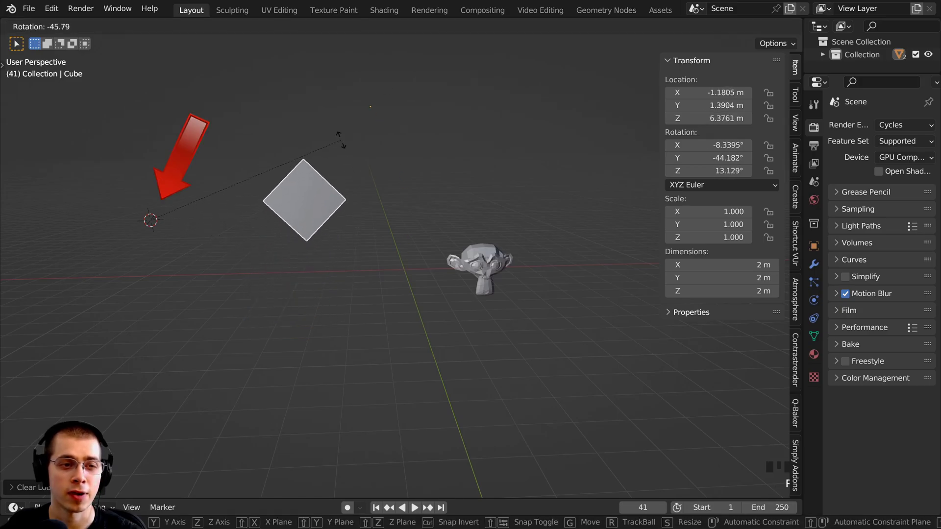
pyautogui.rightClick(245, 234)
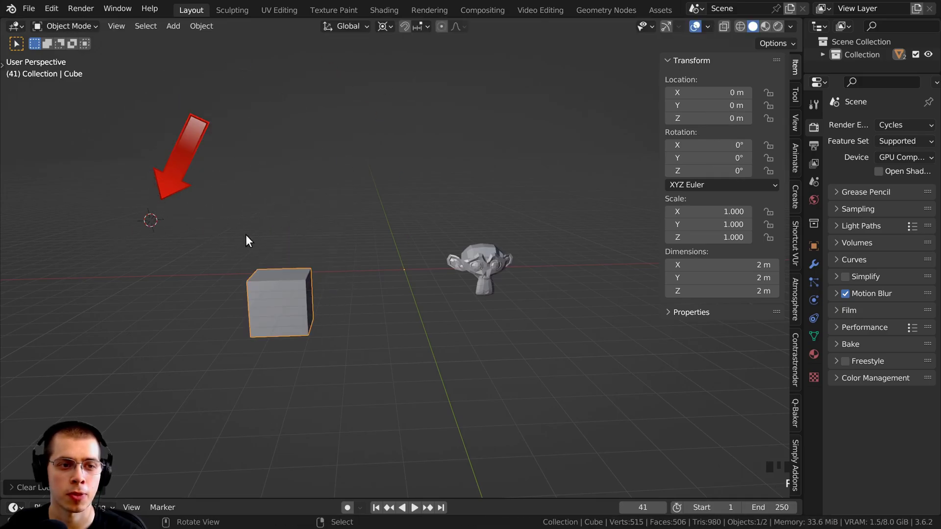
pyautogui.press('r')
pyautogui.rightClick(387, 265)
# - Set the transform pivot point to Median Point and try scaling the cube around its origin
pyautogui.click(384, 26)
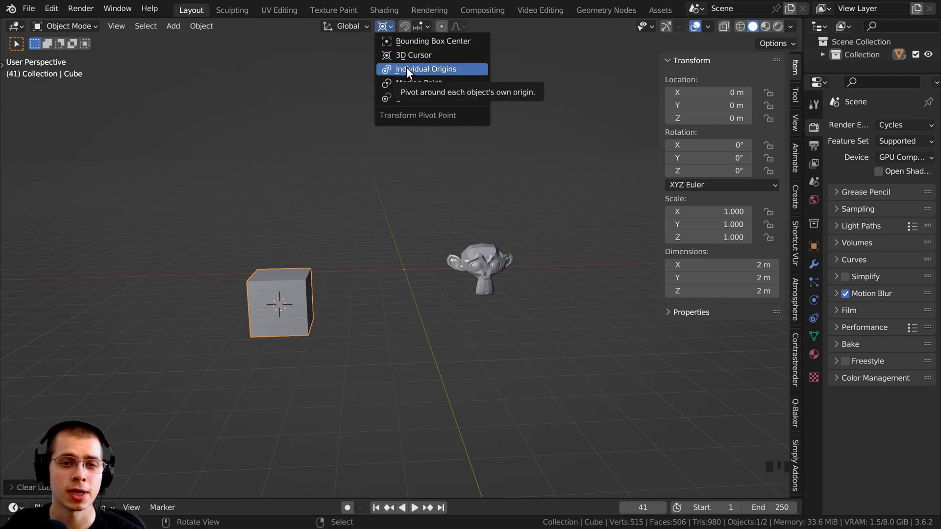
pyautogui.click(415, 85)
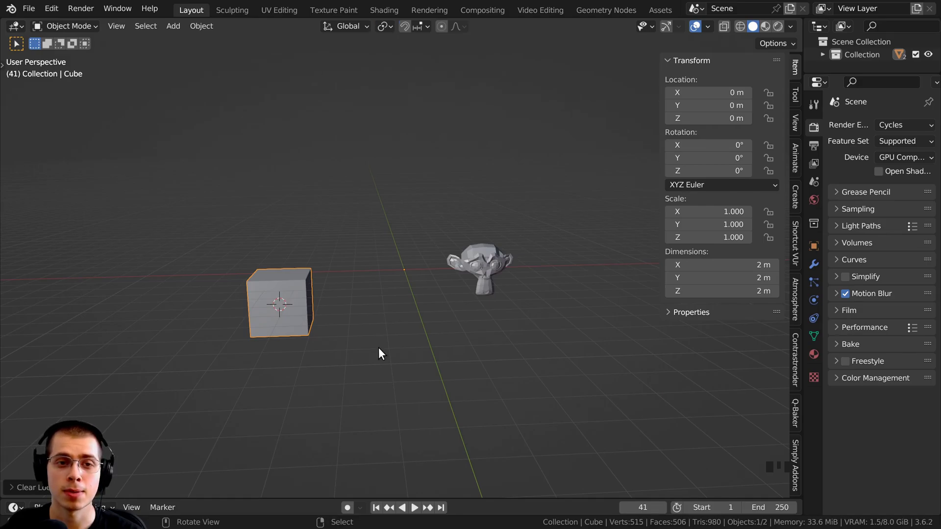
pyautogui.press('s')
pyautogui.press('Escape')
# - Add the monkey head to the selection and try scaling both objects around the median point of their origins
pyautogui.keyDown('shift'); pyautogui.click(481, 263); pyautogui.keyUp('shift')
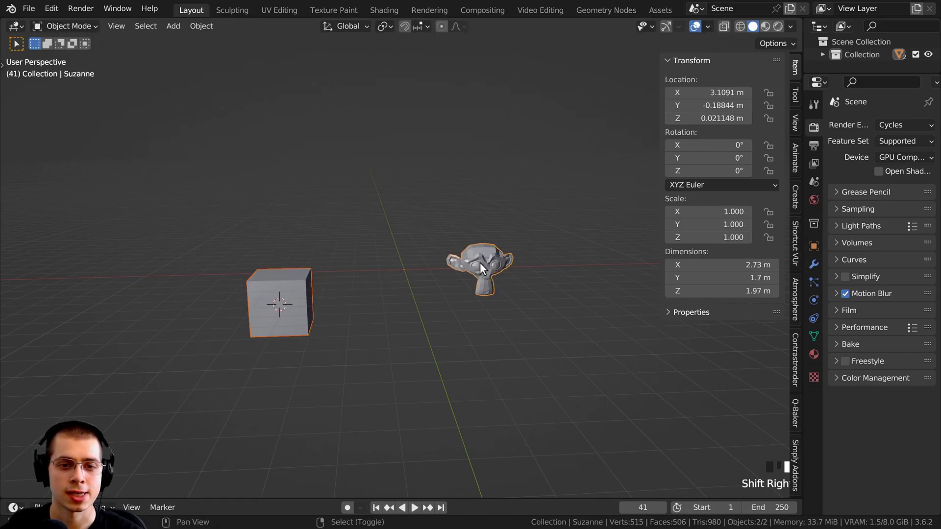
pyautogui.keyDown('shift'); pyautogui.moveTo(481, 263); pyautogui.dragTo(468, 260, button='middle'); pyautogui.keyUp('shift')
pyautogui.scroll(3, 597, 356)
pyautogui.press('s')
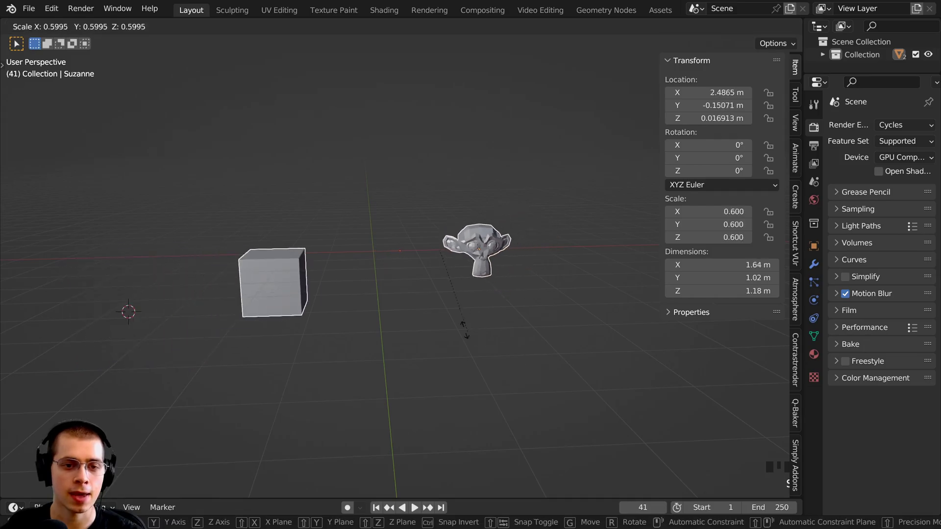
pyautogui.press('Escape')
pyautogui.press('s')
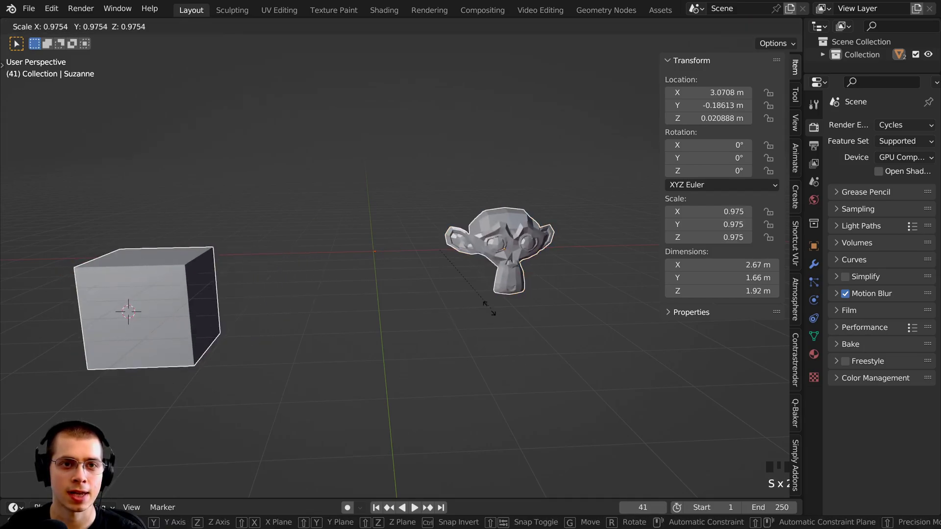
pyautogui.rightClick(488, 332)
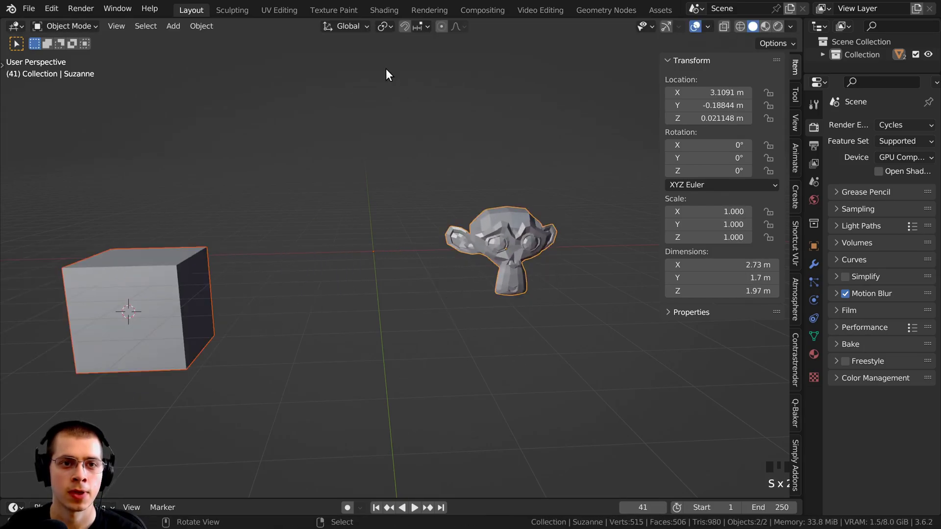
# - Set the transform pivot point to Individual Origins and try scaling the cube and monkey head, each around its own origin
pyautogui.click(384, 28)
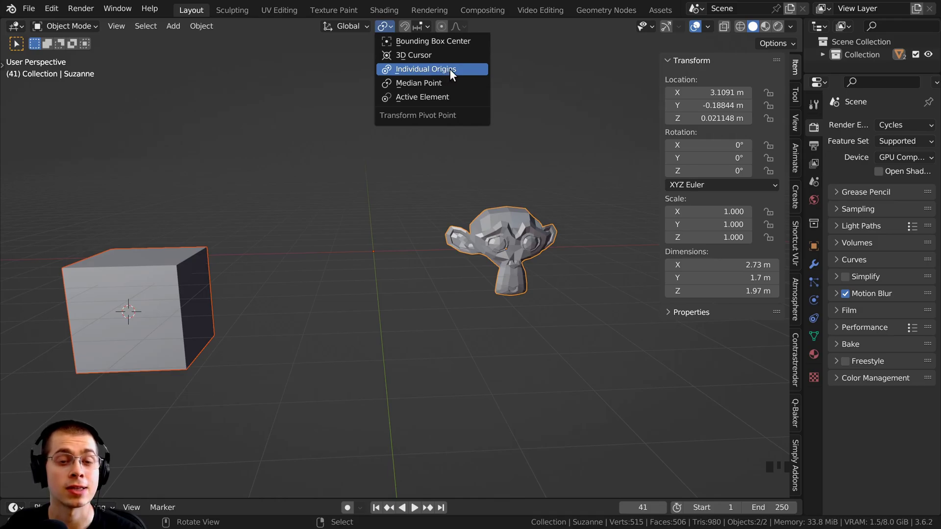
pyautogui.click(426, 83)
pyautogui.click(382, 28)
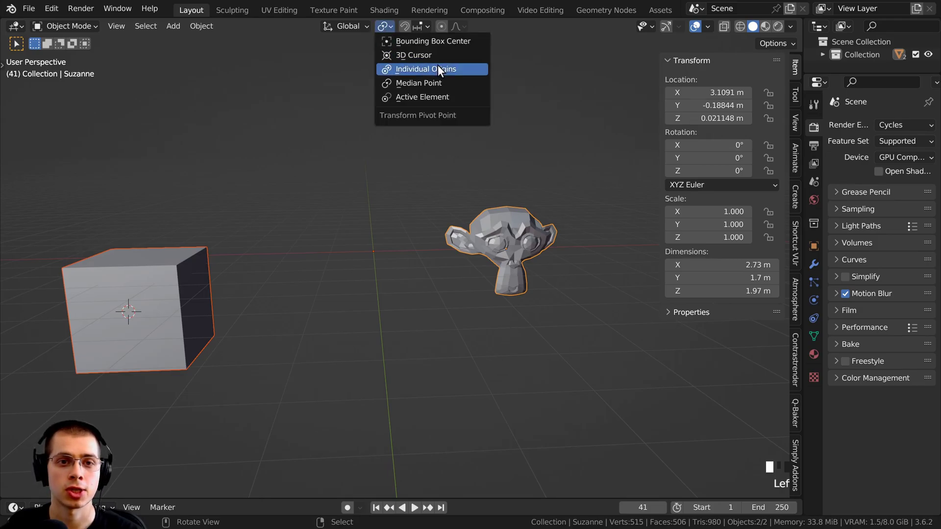
pyautogui.click(428, 70)
pyautogui.press('s')
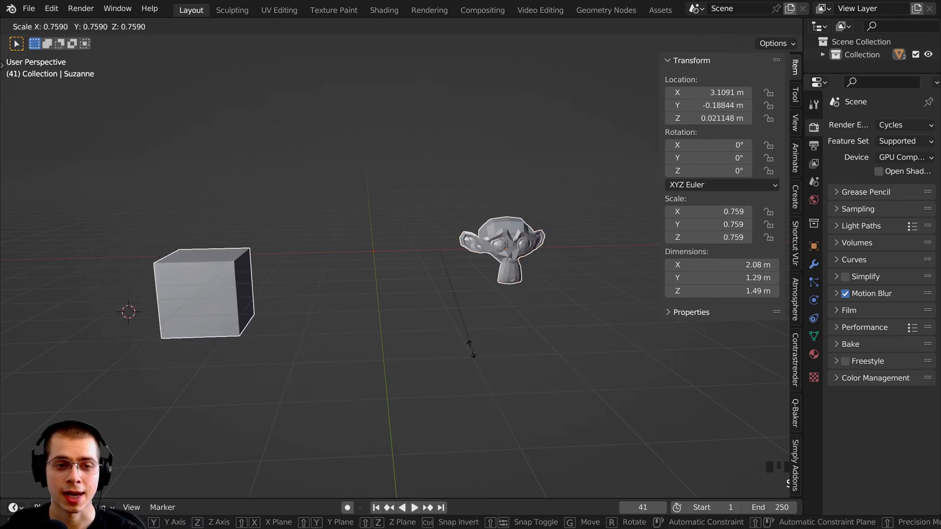
pyautogui.press('Escape')
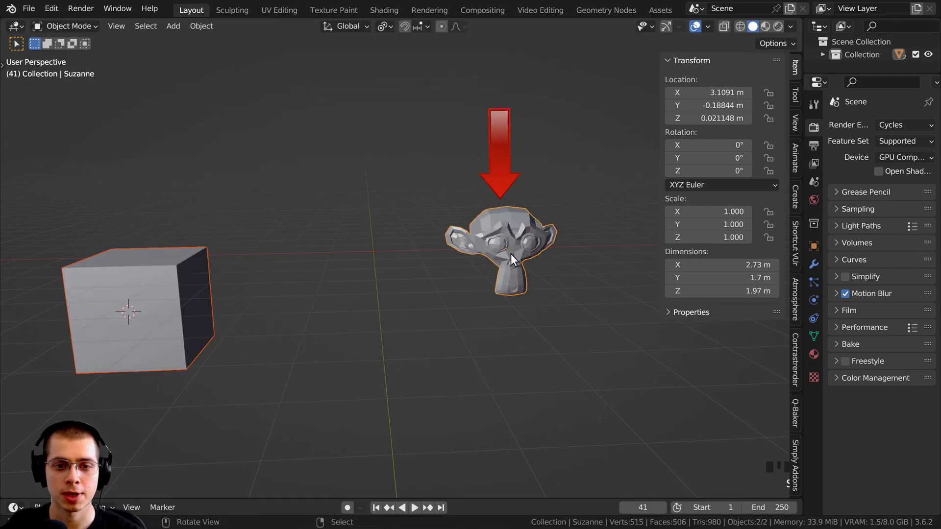
pyautogui.press('s')
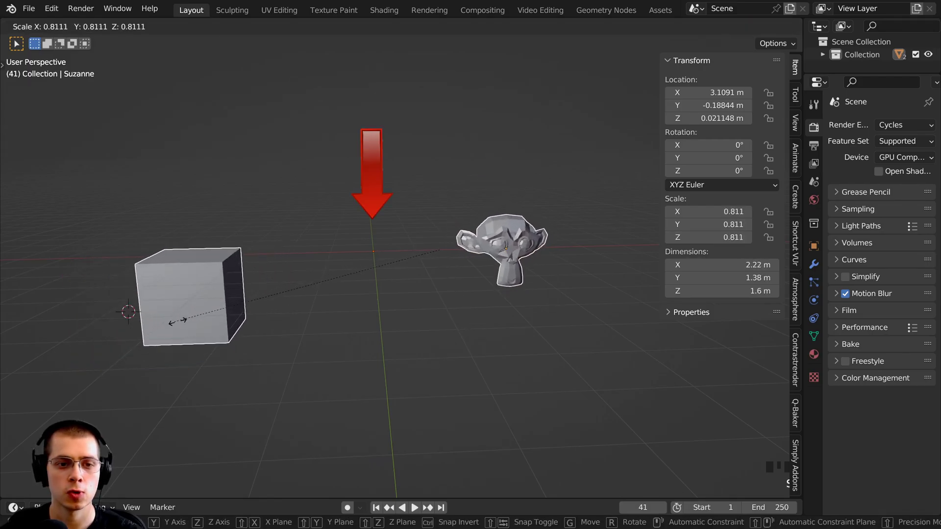
pyautogui.press('Escape')
# - Switch the transform pivot point back to Median Point and try rotating the monkey head on its own
pyautogui.click(390, 27)
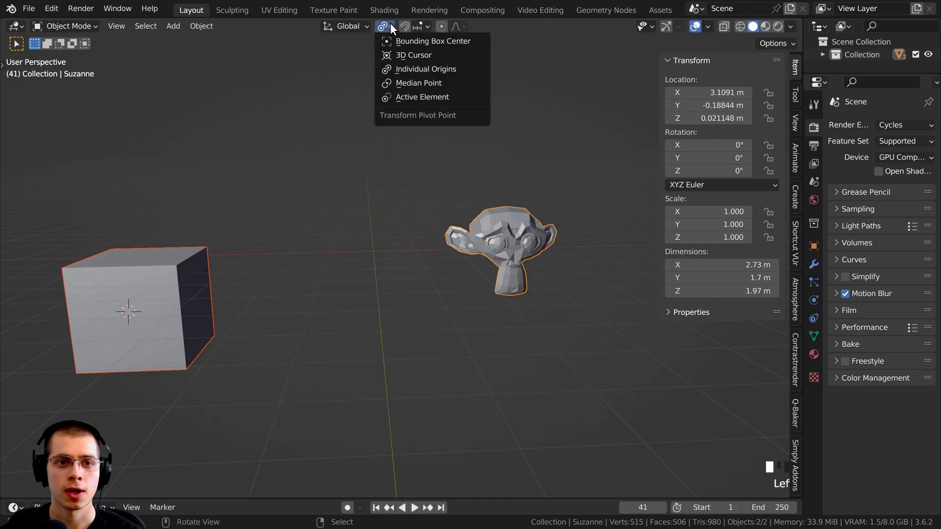
pyautogui.click(399, 82)
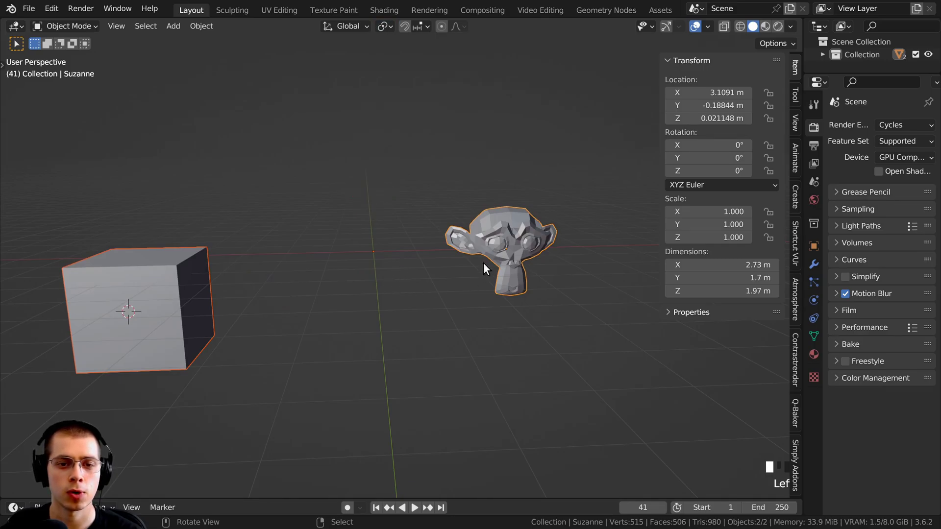
pyautogui.rightClick(535, 260)
pyautogui.press('r')
pyautogui.rightClick(573, 247)
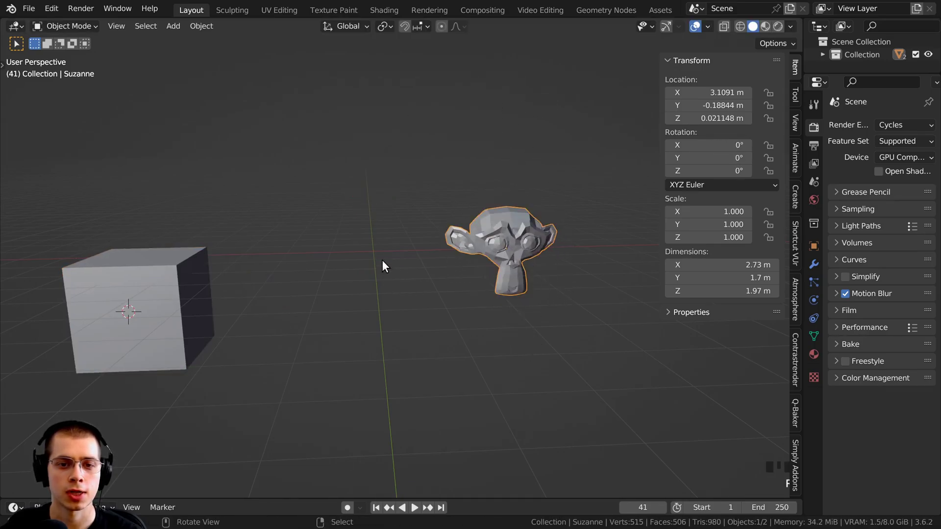
# - Select only the cube and try rotating it around its origin, including a trackball rotation
pyautogui.rightClick(188, 252)
pyautogui.press('r')
pyautogui.press('Escape')
pyautogui.press('r')
pyautogui.press('r')
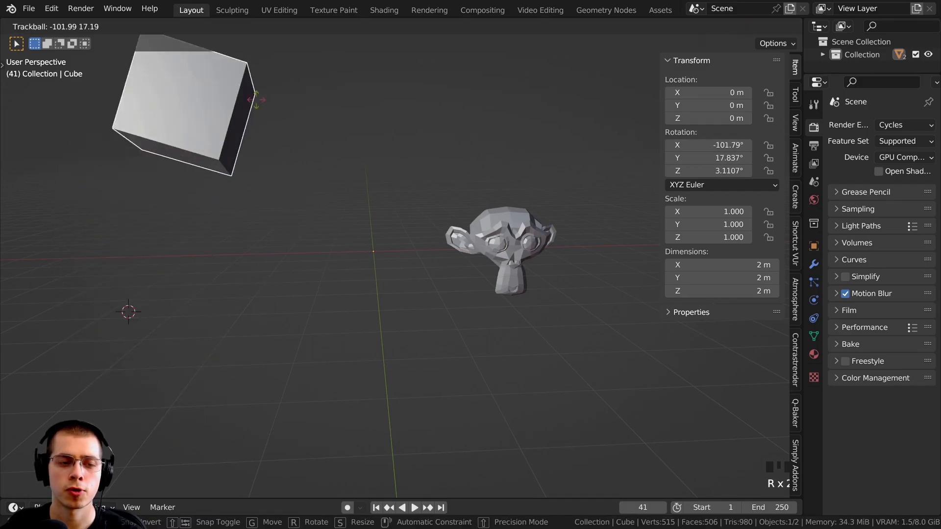
pyautogui.press('Escape')
pyautogui.click(383, 27)
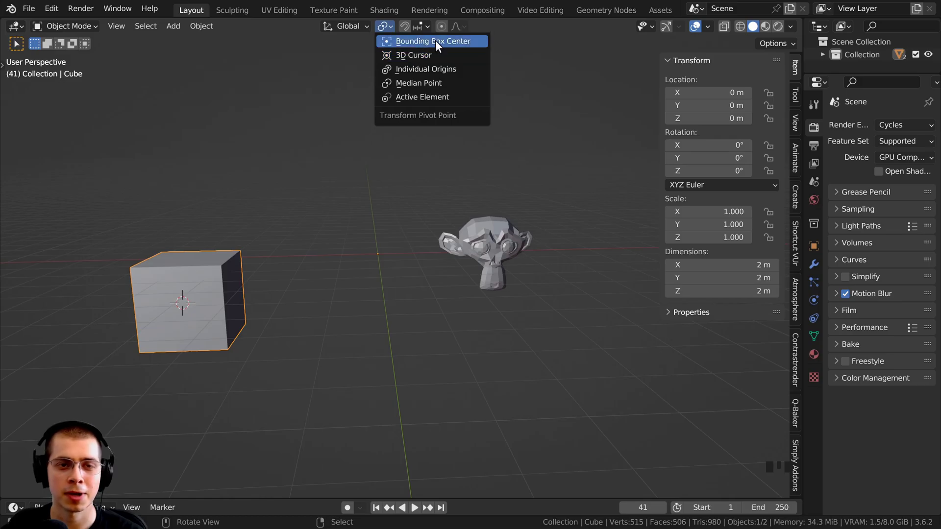
pyautogui.click(387, 21)
pyautogui.keyDown('shift'); pyautogui.moveTo(384, 201); pyautogui.dragTo(412, 181, button='middle'); pyautogui.keyUp('shift')
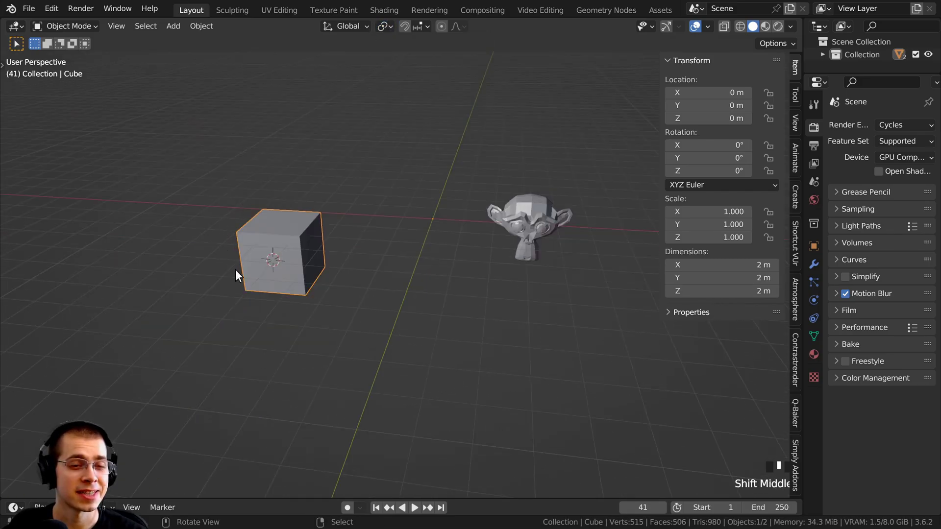
# - Examine from several angles where the cube sits relative to its offset origin at the world centre
pyautogui.keyDown('shift'); pyautogui.moveTo(304, 213); pyautogui.dragTo(304, 244, button='middle'); pyautogui.keyUp('shift')
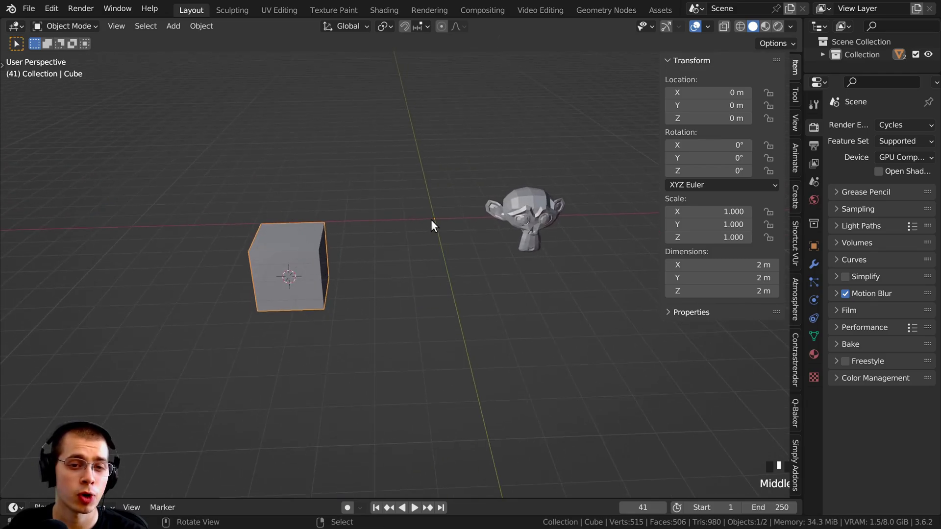
pyautogui.keyDown('shift'); pyautogui.moveTo(249, 224); pyautogui.dragTo(357, 241, button='middle'); pyautogui.keyUp('shift')
pyautogui.scroll(3, 446, 255)
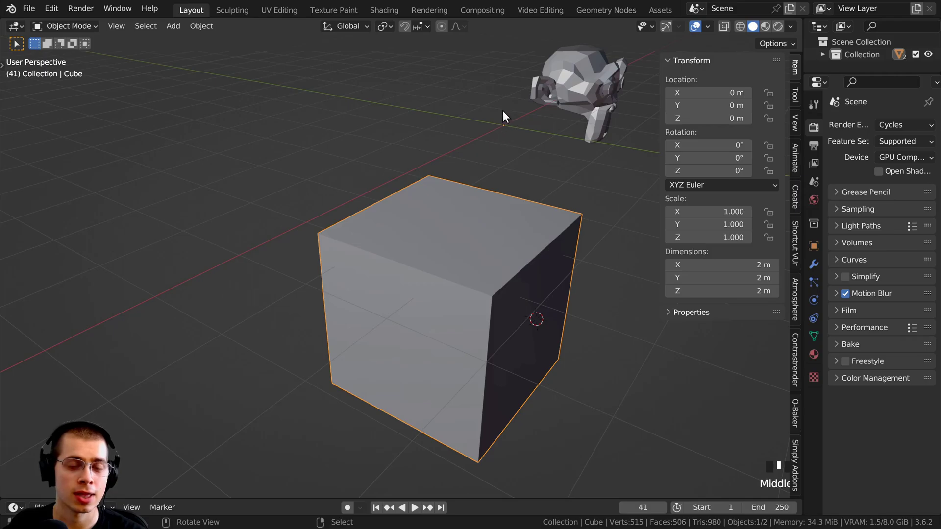
pyautogui.scroll(-3, 315, 247)
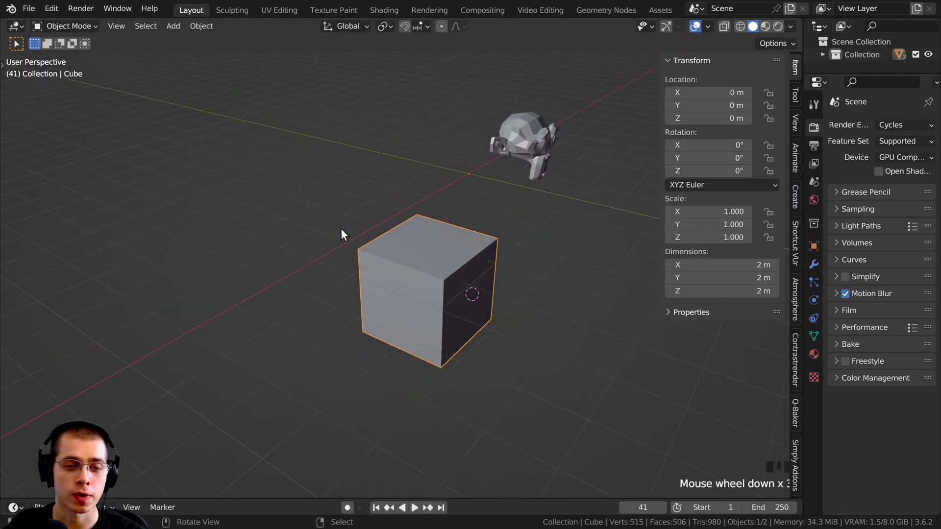
pyautogui.moveTo(341, 230); pyautogui.dragTo(309, 235, button='middle')
pyautogui.scroll(3, 355, 254)
pyautogui.scroll(-3, 341, 275)
pyautogui.keyDown('shift'); pyautogui.moveTo(308, 235); pyautogui.dragTo(329, 223, button='middle'); pyautogui.keyUp('shift')
pyautogui.scroll(1, 357, 152)
pyautogui.keyDown('shift'); pyautogui.moveTo(357, 154); pyautogui.dragTo(443, 141, button='middle'); pyautogui.keyUp('shift')
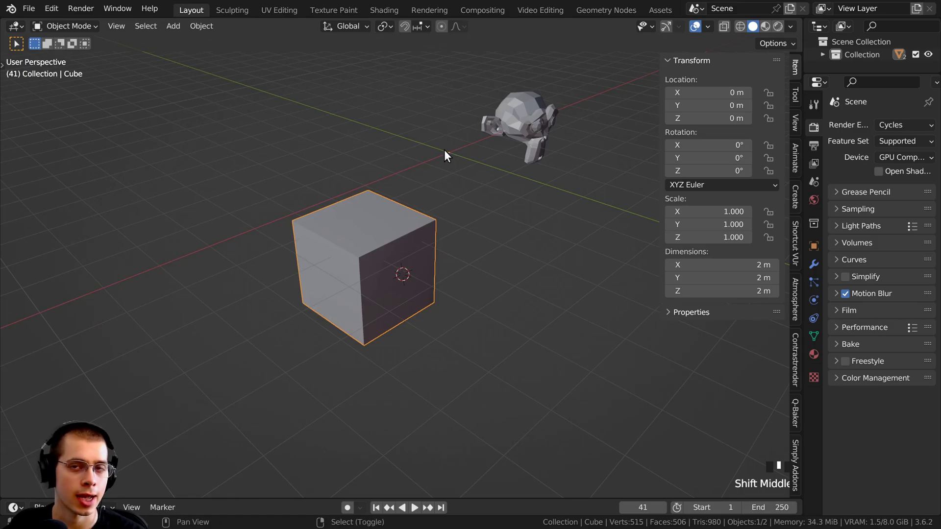
pyautogui.scroll(-1, 436, 169)
pyautogui.keyDown('shift'); pyautogui.moveTo(427, 187); pyautogui.dragTo(351, 235, button='middle'); pyautogui.keyUp('shift')
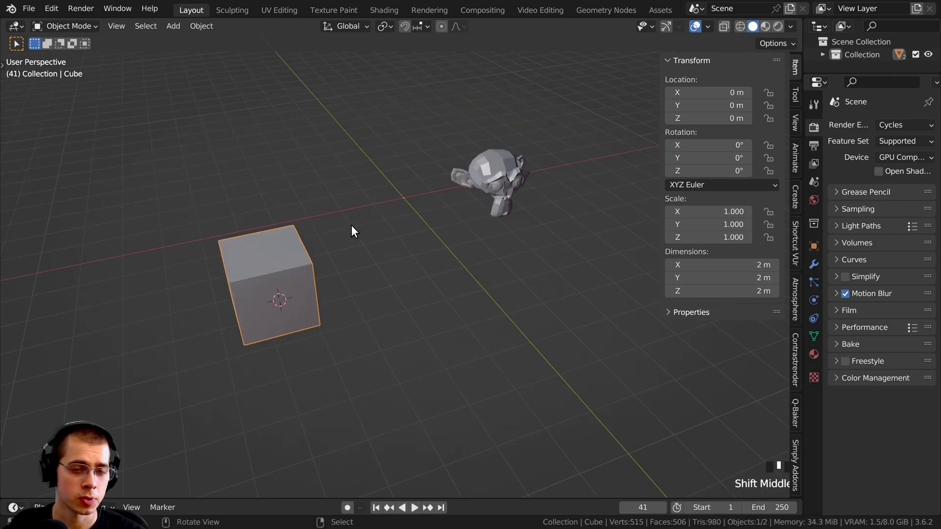
# - Move the cube in top view so its back left corner meets the world centre, at about X 5.6 m and Y 0.81 m
pyautogui.moveTo(353, 201); pyautogui.dragTo(426, 255, button='middle')
pyautogui.press('g')
pyautogui.click(483, 290)
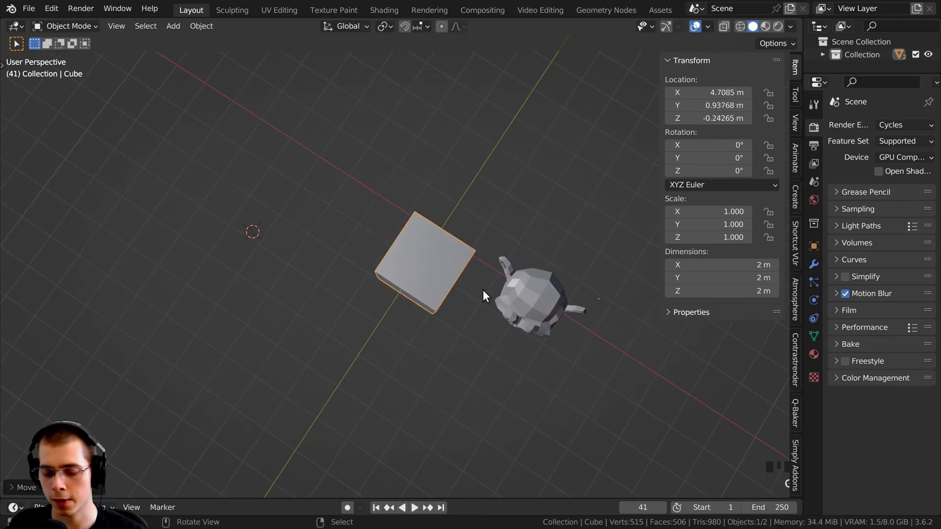
pyautogui.press('KP_7')
pyautogui.scroll(3, 483, 290)
pyautogui.press('g')
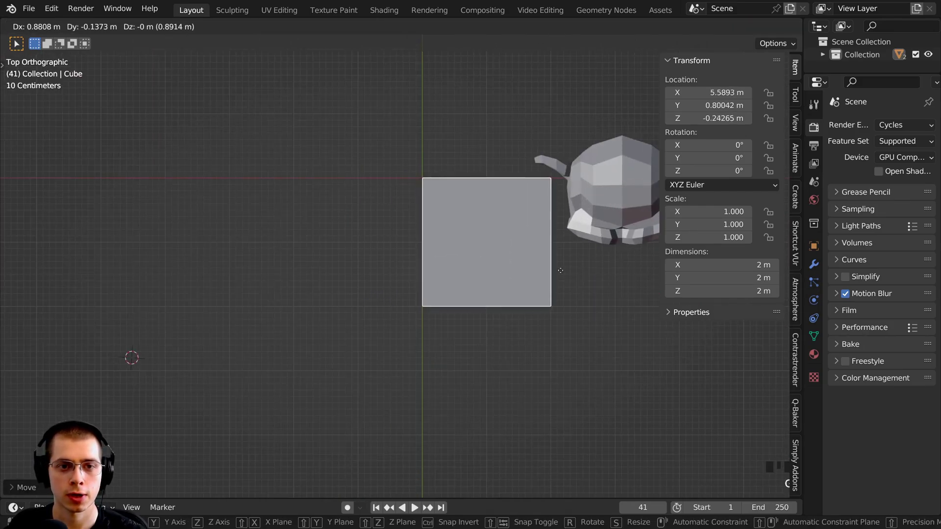
pyautogui.click(560, 270)
# - Lower the cube along Z in front view to about -0.32 m so its top face is level with the world centre
pyautogui.press('KP_1')
pyautogui.scroll(3, 561, 270)
pyautogui.press('g')
pyautogui.press('z')
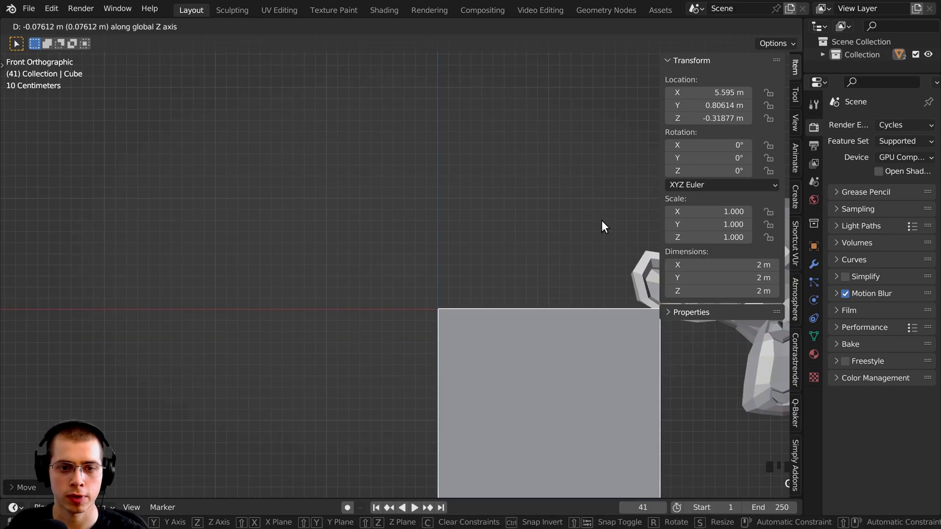
pyautogui.click(602, 221)
# - Apply the cube's location so that its origin sits at the corner on the world centre
pyautogui.moveTo(602, 222); pyautogui.dragTo(393, 230, button='middle')
pyautogui.hotkey('ctrl', 'a')
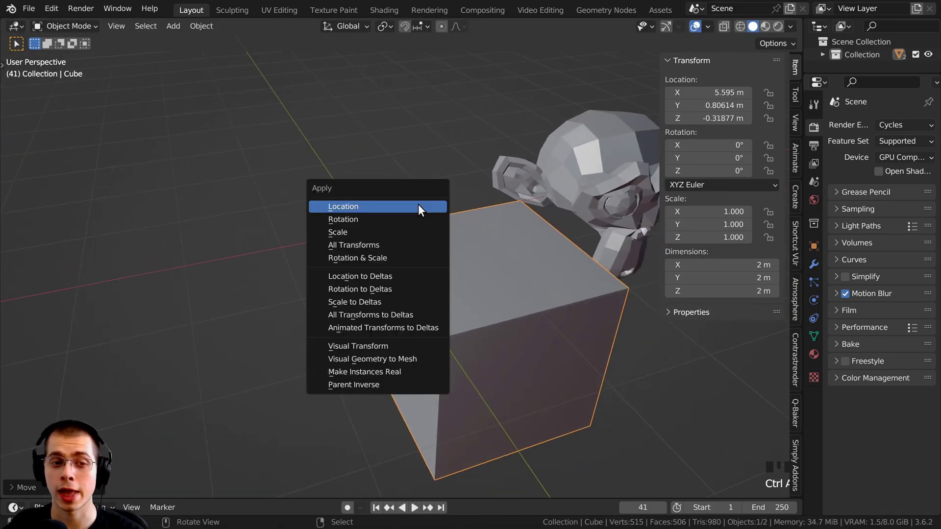
pyautogui.click(350, 204)
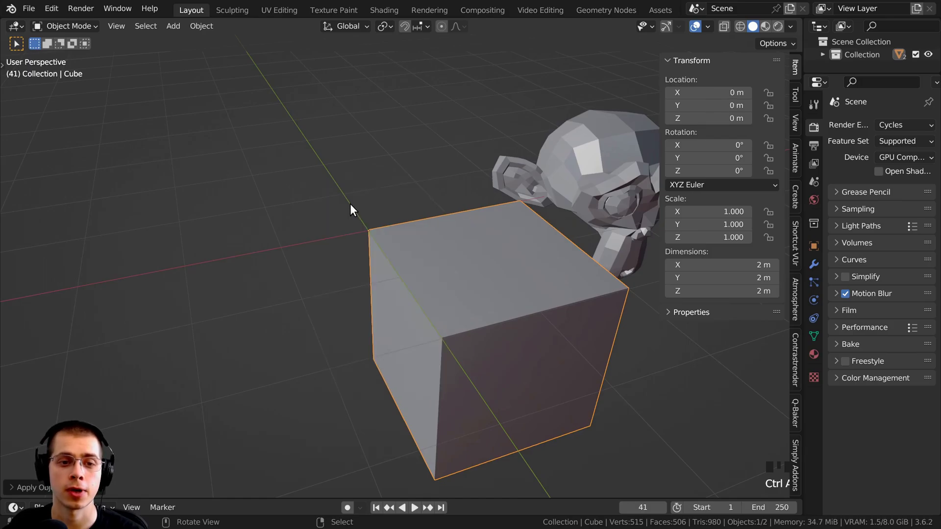
pyautogui.moveTo(350, 204); pyautogui.dragTo(290, 204, button='middle')
pyautogui.hotkey('ctrl', 'a')
pyautogui.click(273, 202)
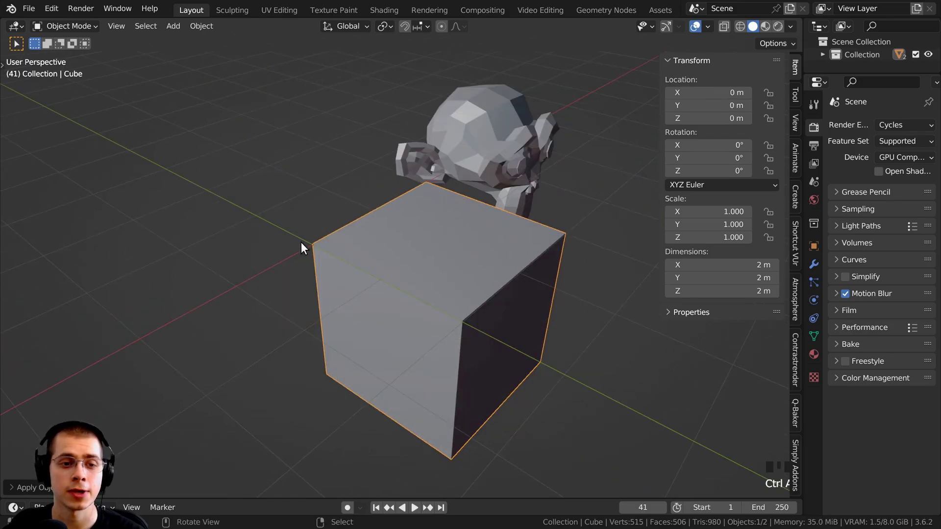
# - Try rotating the cube around its corner origin
pyautogui.scroll(-3, 447, 240)
pyautogui.moveTo(447, 240); pyautogui.dragTo(471, 244, button='middle')
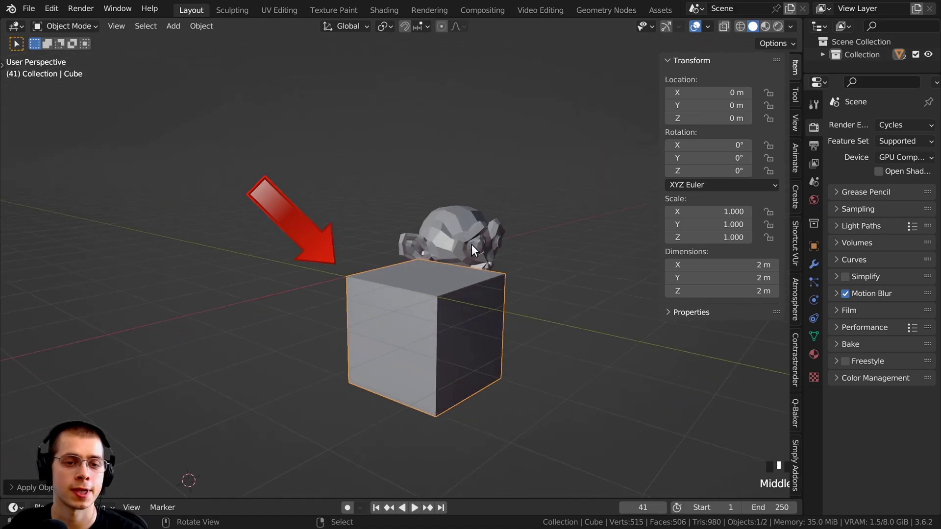
pyautogui.press('r')
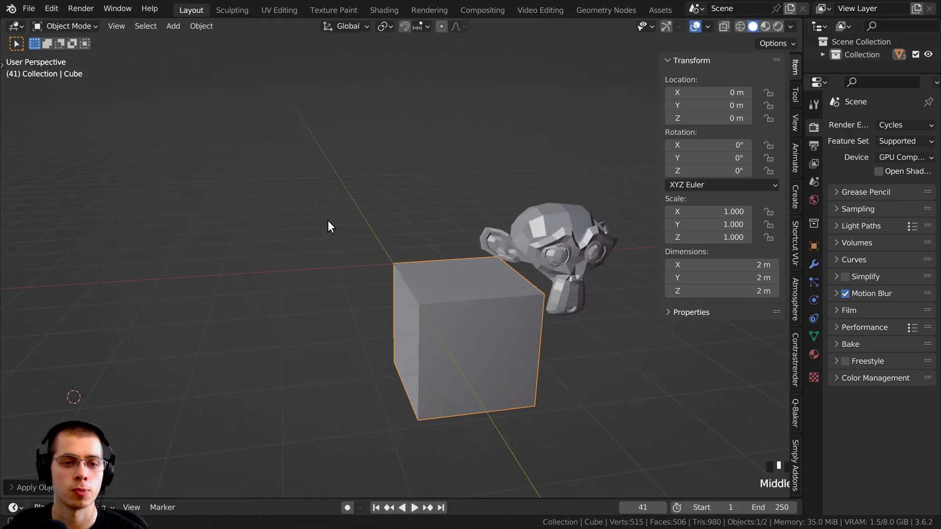
# - Select the cube's entire mesh in Edit Mode and move it until the origin lies inside the cube
pyautogui.press('Tab')
pyautogui.press('a')
pyautogui.press('a')
pyautogui.press('g')
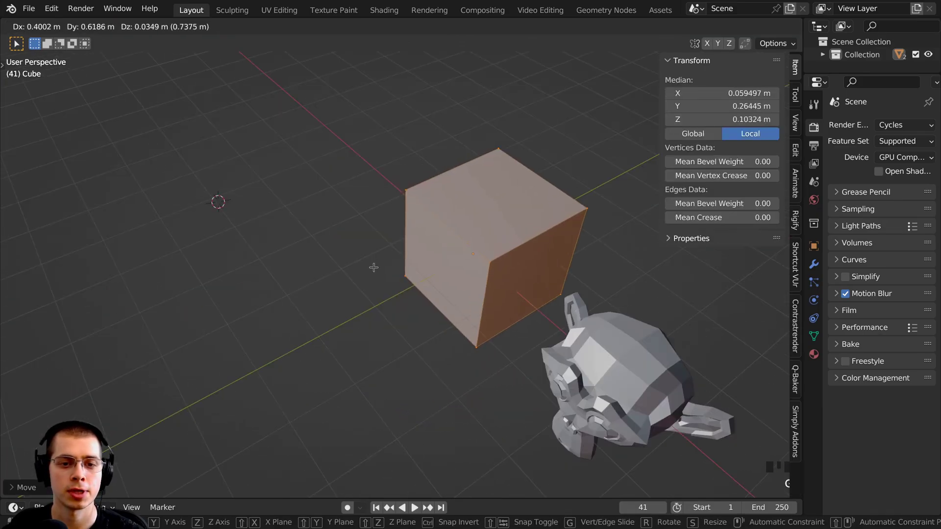
pyautogui.click(374, 267)
pyautogui.moveTo(374, 267); pyautogui.dragTo(555, 223, button='middle')
pyautogui.press('g')
pyautogui.click(456, 273)
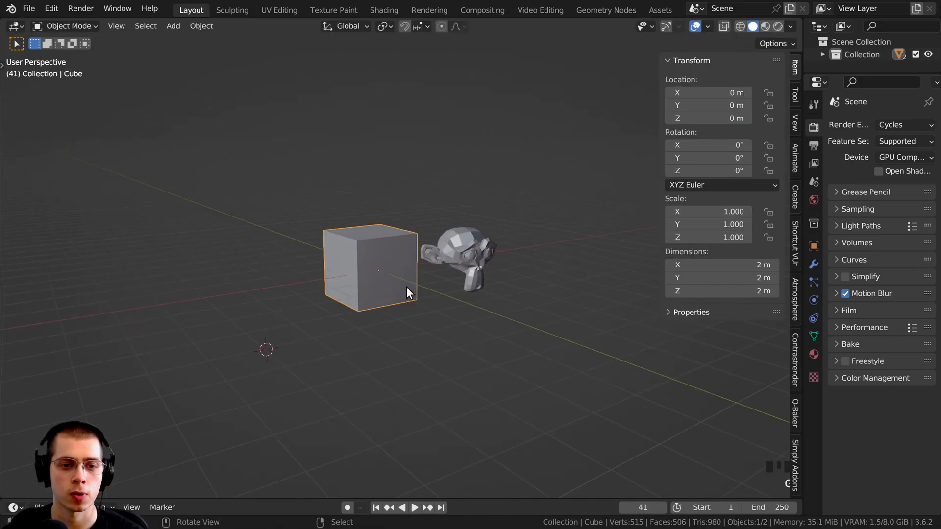
# - Apply the cube's location once more with its origin inside the mesh
pyautogui.moveTo(407, 287); pyautogui.dragTo(455, 217, button='middle')
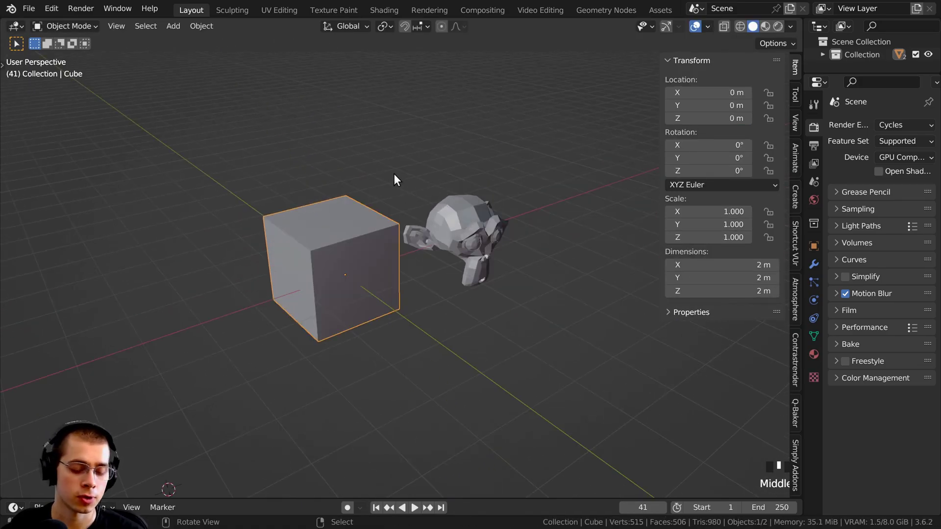
pyautogui.hotkey('ctrl', 'a')
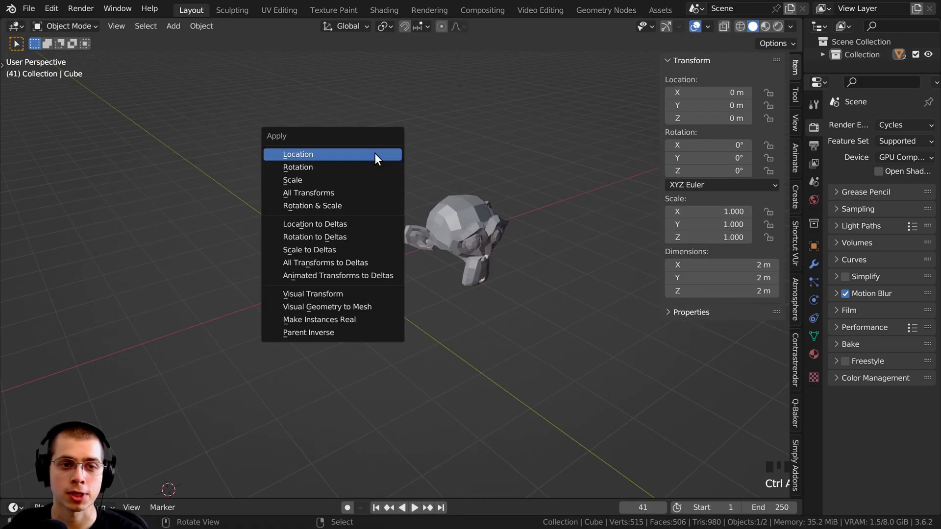
pyautogui.click(322, 154)
# - Bring the cube's mesh back onto its origin using Geometry to Origin
pyautogui.keyDown('shift'); pyautogui.moveTo(318, 130); pyautogui.dragTo(282, 136, button='middle'); pyautogui.keyUp('shift')
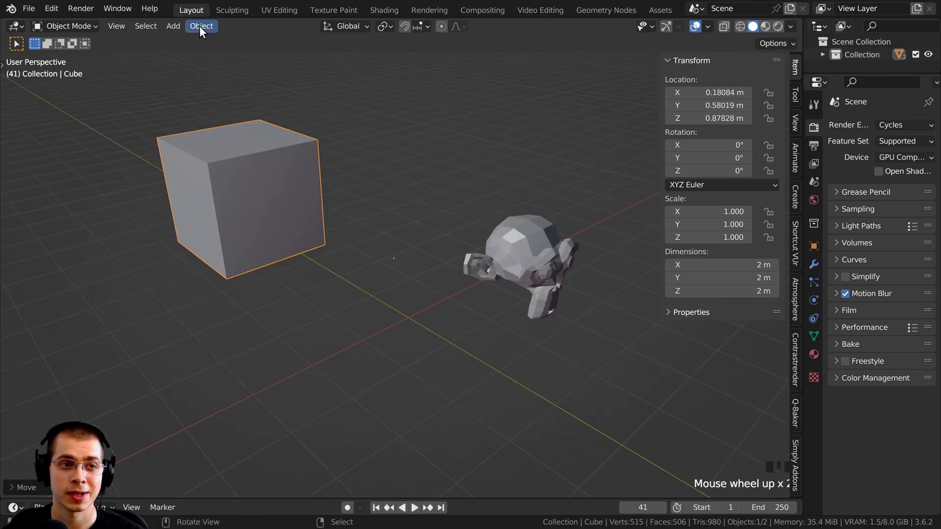
pyautogui.click(199, 29)
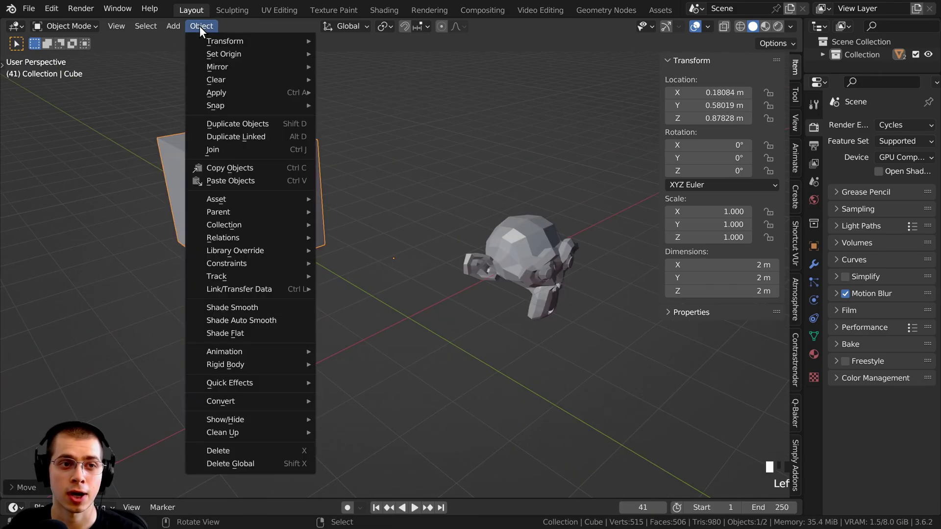
pyautogui.moveTo(197, 55)
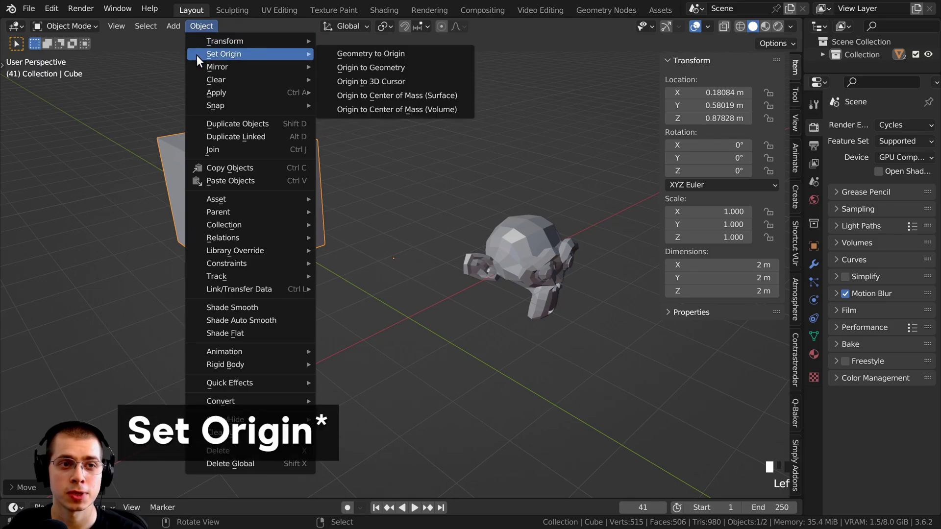
pyautogui.click(352, 55)
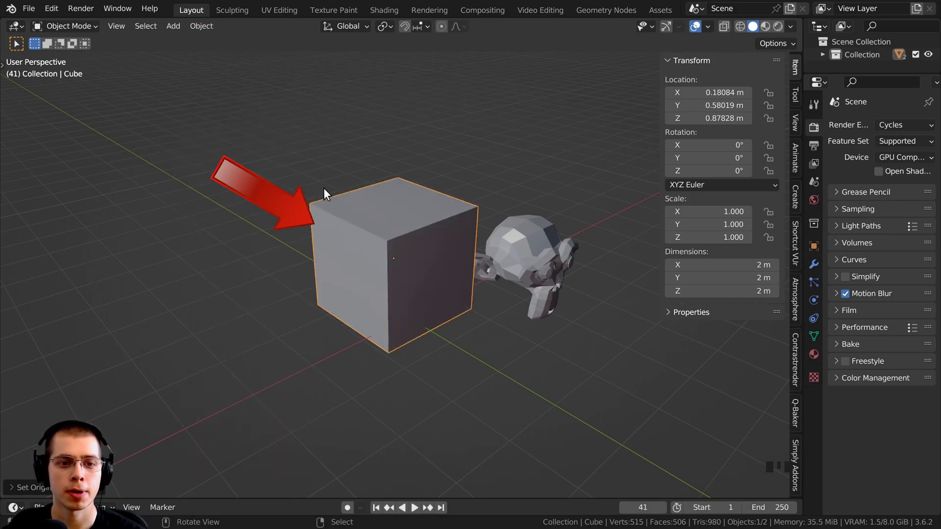
# - Try a trackball rotation of the cube with its geometry centred on the origin
pyautogui.moveTo(383, 167); pyautogui.dragTo(454, 308, button='middle')
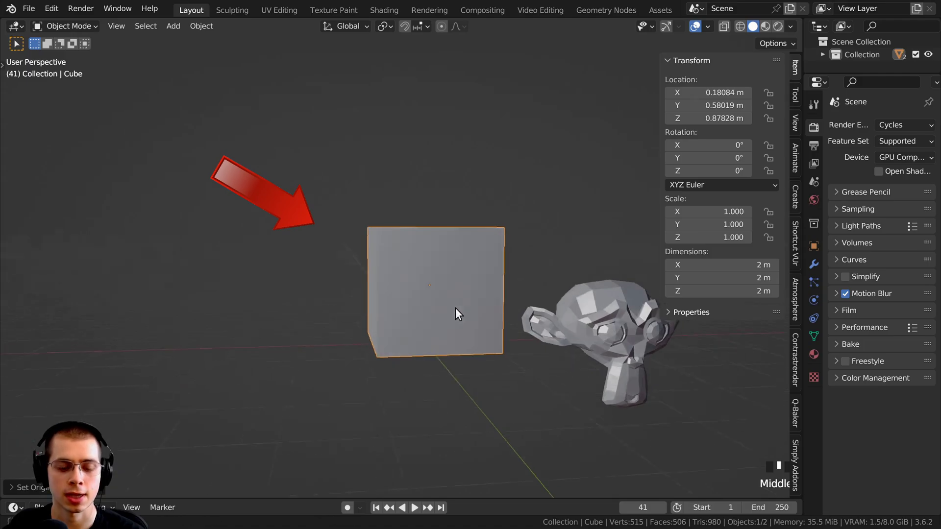
pyautogui.press('r')
pyautogui.press('r')
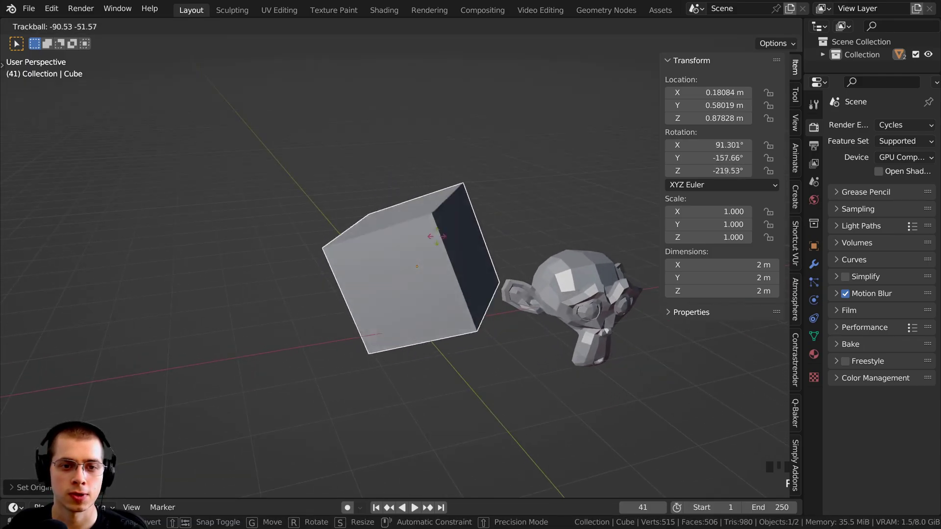
pyautogui.press('Escape')
# - Move the cube's mesh up and away from its origin in Edit Mode, and return to Object Mode
pyautogui.moveTo(398, 351); pyautogui.dragTo(451, 204, button='middle')
pyautogui.press('Tab')
pyautogui.press('g')
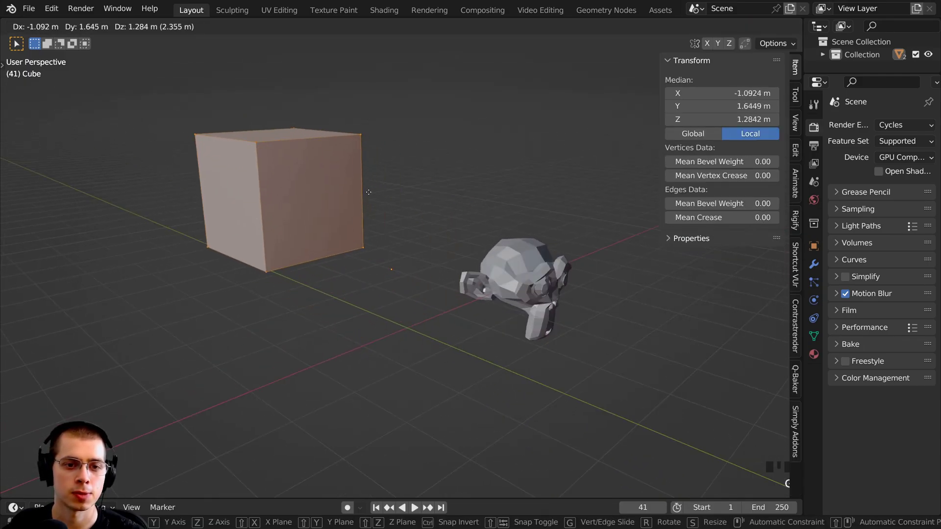
pyautogui.click(358, 200)
pyautogui.press('Tab')
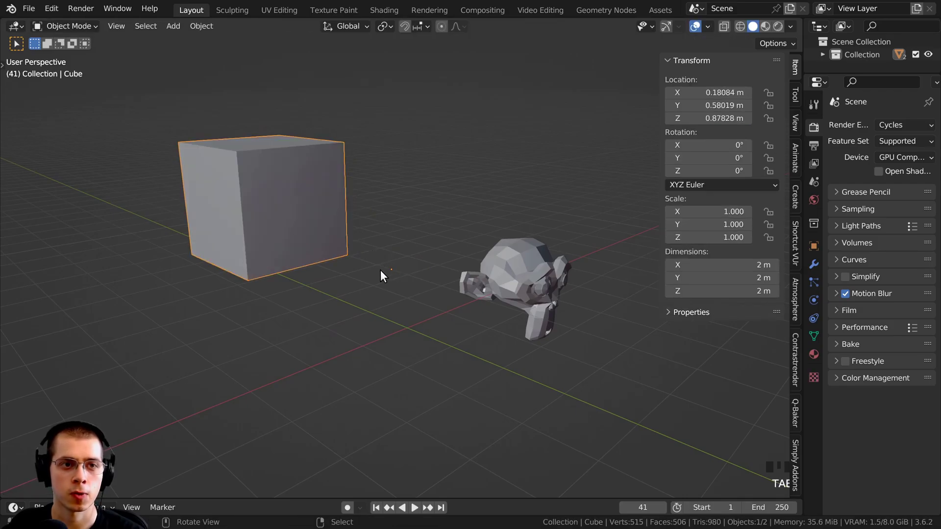
# - Move the cube's origin to the centre of its mesh using Origin to Geometry
pyautogui.keyDown('shift'); pyautogui.moveTo(380, 269); pyautogui.dragTo(314, 202, button='middle'); pyautogui.keyUp('shift')
pyautogui.click(204, 27)
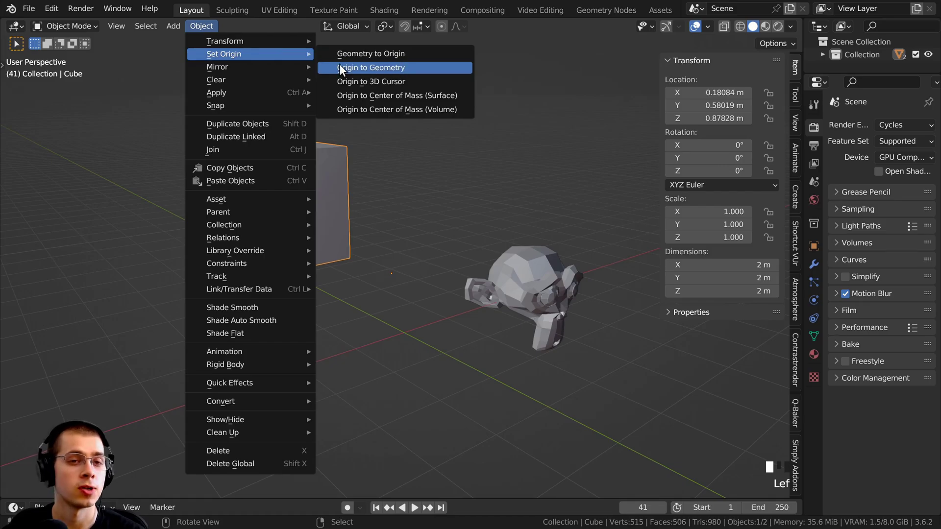
pyautogui.click(390, 69)
pyautogui.keyDown('shift'); pyautogui.moveTo(412, 270); pyautogui.dragTo(451, 274, button='middle'); pyautogui.keyUp('shift')
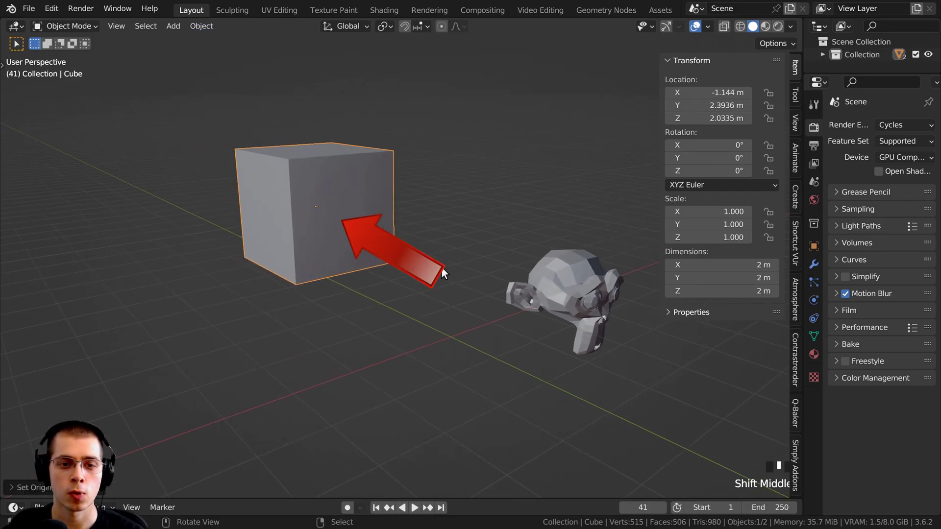
# - Try a trackball rotation of the cube around the origin at its mesh centre
pyautogui.moveTo(281, 175); pyautogui.dragTo(329, 242, button='middle')
pyautogui.press('r')
pyautogui.press('r')
pyautogui.rightClick(317, 226)
# - Set the cube's origin to the 3D cursor's position using Origin to 3D Cursor
pyautogui.keyDown('shift'); pyautogui.moveTo(315, 210); pyautogui.dragTo(266, 209, button='middle'); pyautogui.keyUp('shift')
pyautogui.moveTo(267, 208); pyautogui.dragTo(276, 199, button='middle')
pyautogui.click(201, 26)
pyautogui.moveTo(212, 50)
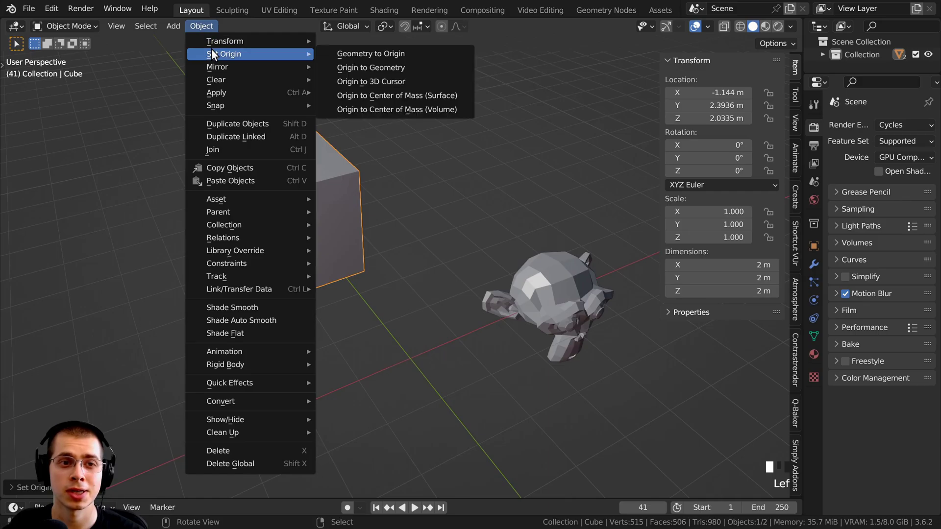
pyautogui.click(399, 84)
pyautogui.scroll(-4, 399, 84)
pyautogui.keyDown('shift'); pyautogui.moveTo(415, 338); pyautogui.dragTo(422, 272, button='middle'); pyautogui.keyUp('shift')
# - Try placing and repositioning the 3D cursor at several spots around the cube and monkey head
pyautogui.click(418, 176)
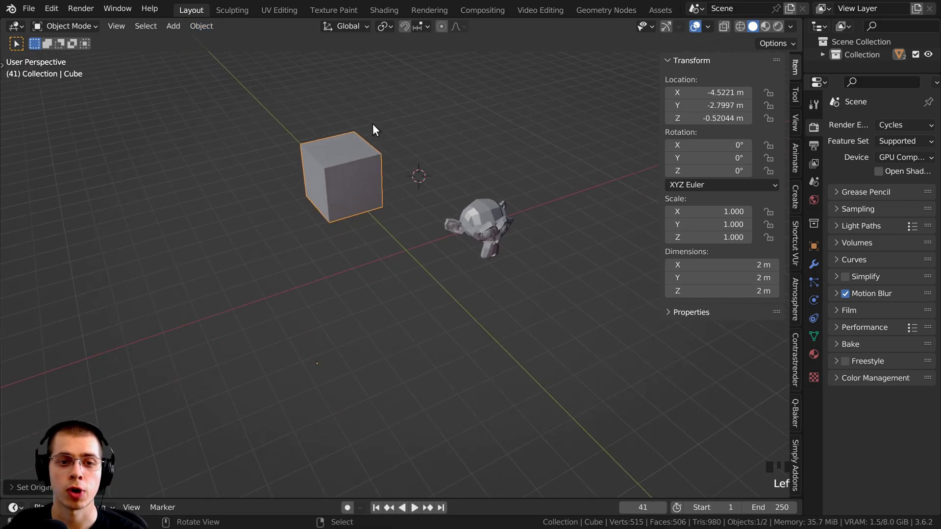
pyautogui.click(369, 115)
pyautogui.keyDown('shift'); pyautogui.moveTo(322, 99); pyautogui.dragTo(411, 173, button='middle'); pyautogui.keyUp('shift')
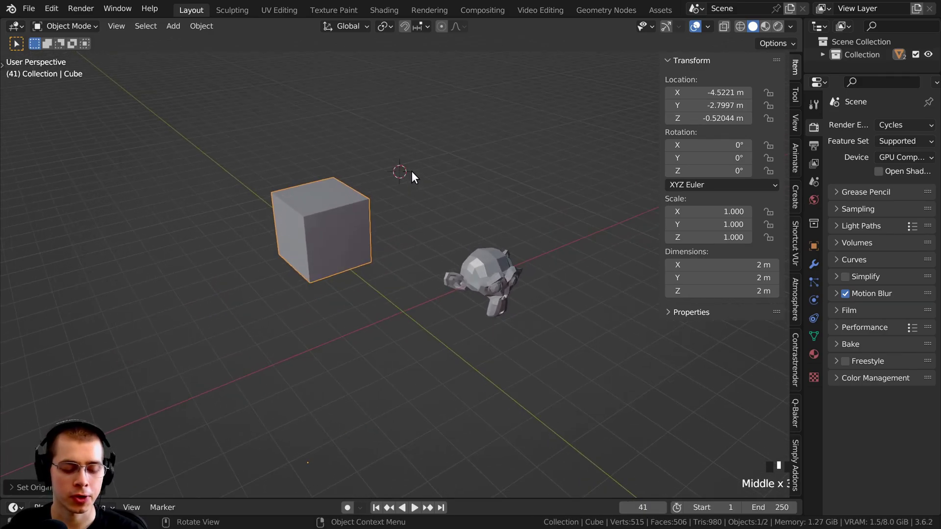
pyautogui.keyDown('shift'); pyautogui.rightClick(399, 150); pyautogui.keyUp('shift')
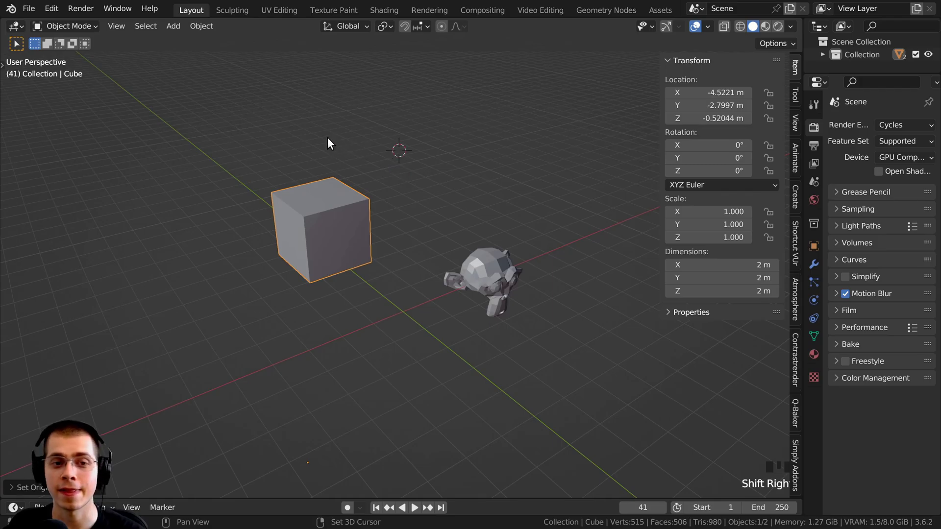
pyautogui.keyDown('shift'); pyautogui.rightClick(325, 137); pyautogui.keyUp('shift')
pyautogui.keyDown('shift'); pyautogui.rightClick(267, 131); pyautogui.keyUp('shift')
pyautogui.keyDown('shift'); pyautogui.moveTo(399, 149); pyautogui.dragTo(407, 158, button='right'); pyautogui.keyUp('shift')
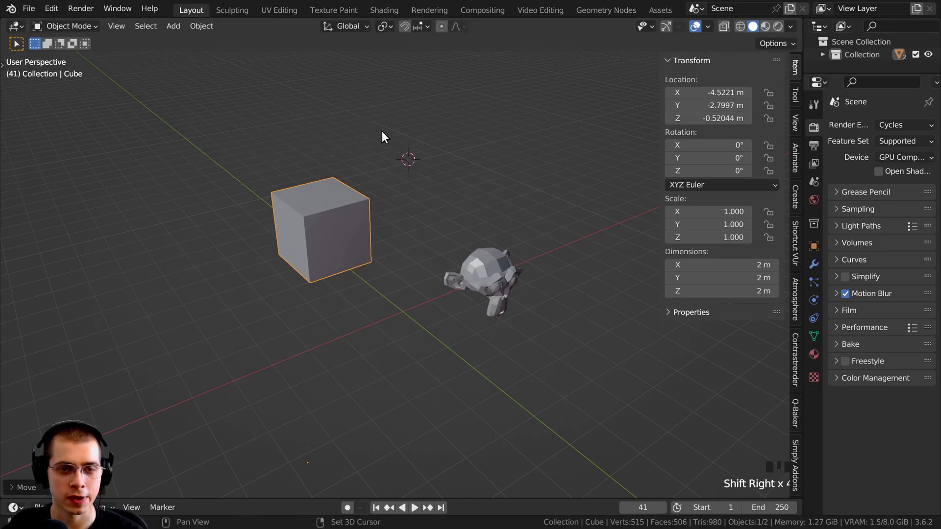
pyautogui.keyDown('shift'); pyautogui.moveTo(421, 194); pyautogui.dragTo(432, 214, button='right'); pyautogui.keyUp('shift')
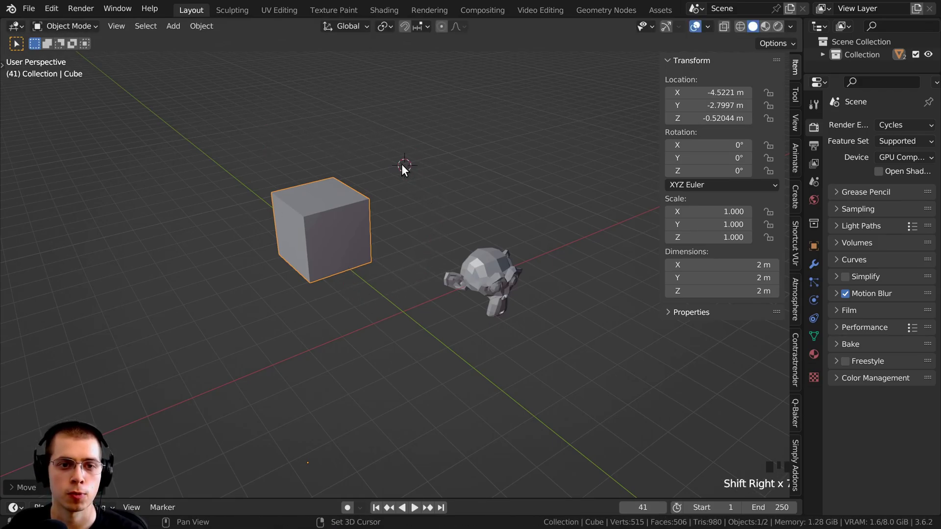
pyautogui.moveTo(378, 162); pyautogui.dragTo(460, 193, button='middle')
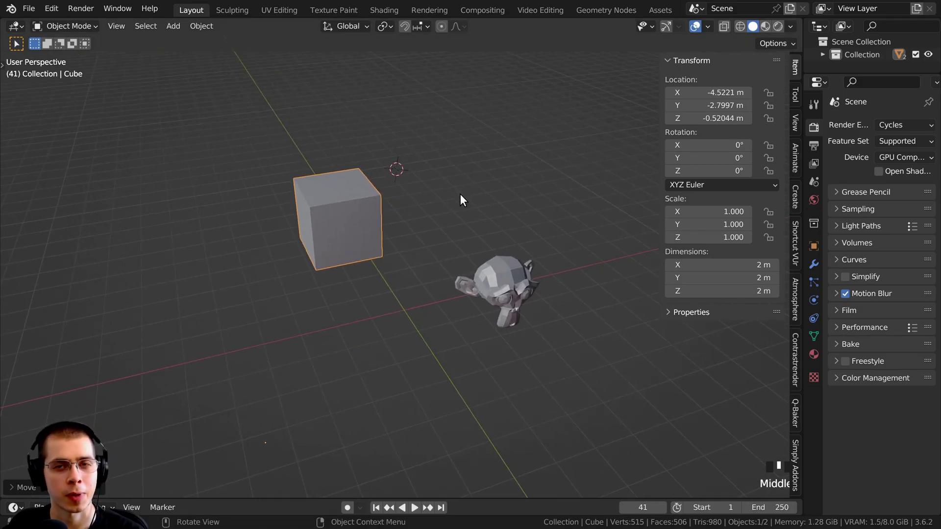
pyautogui.click(448, 195)
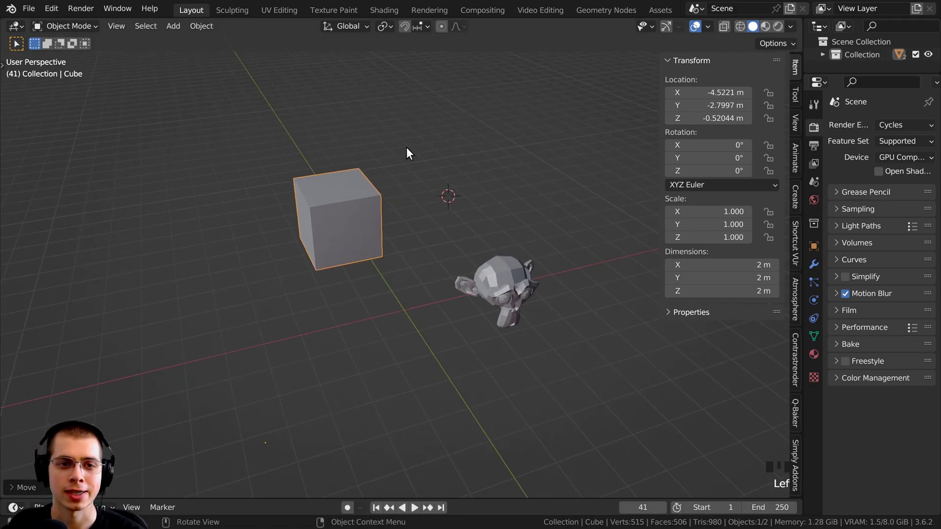
pyautogui.click(406, 147)
pyautogui.click(327, 106)
pyautogui.click(260, 125)
pyautogui.click(288, 215)
# - Place the 3D cursor at the upper left corner of the cube
pyautogui.moveTo(417, 209); pyautogui.dragTo(514, 226, button='middle')
pyautogui.keyDown('shift'); pyautogui.moveTo(515, 226); pyautogui.dragTo(566, 210, button='middle'); pyautogui.keyUp('shift')
pyautogui.scroll(2, 464, 228)
pyautogui.moveTo(465, 228); pyautogui.dragTo(332, 164, button='middle')
pyautogui.scroll(2, 443, 235)
pyautogui.click(440, 209)
pyautogui.scroll(-4, 435, 207)
# - Set the cube's origin to the 3D cursor at its upper corner and try rotating the cube around it
pyautogui.click(207, 25)
pyautogui.moveTo(224, 53)
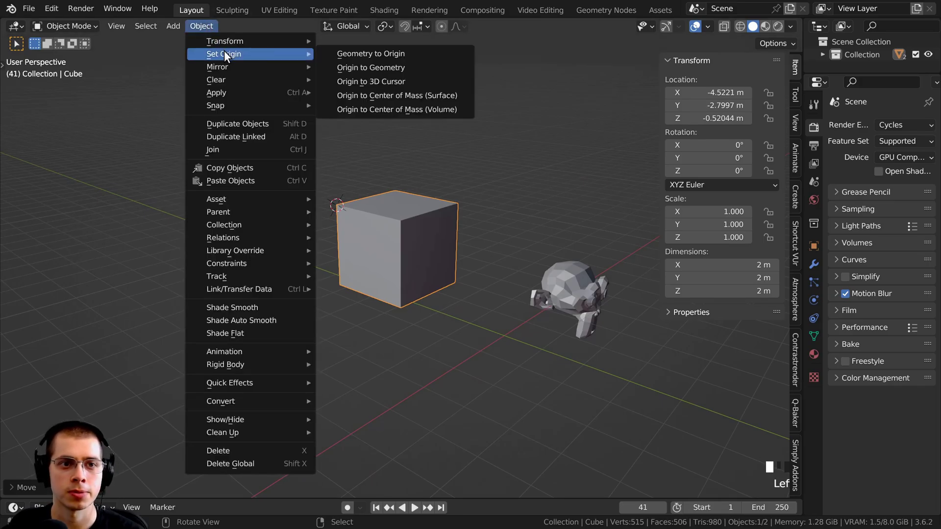
pyautogui.click(377, 81)
pyautogui.scroll(2, 377, 228)
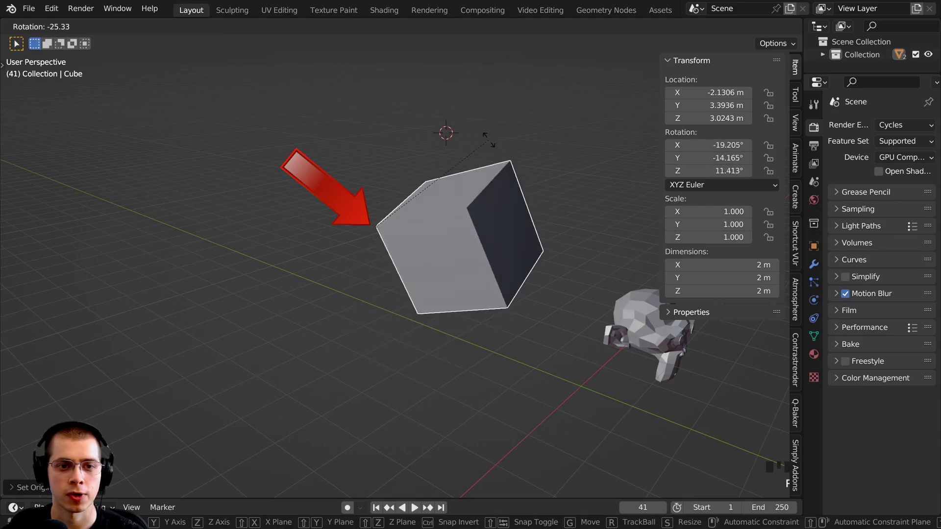
pyautogui.press('Escape')
# - Look over the Set Origin options for the cube, including Origin to Center of Mass (Surface) and (Volume)
pyautogui.click(201, 25)
pyautogui.moveTo(242, 53)
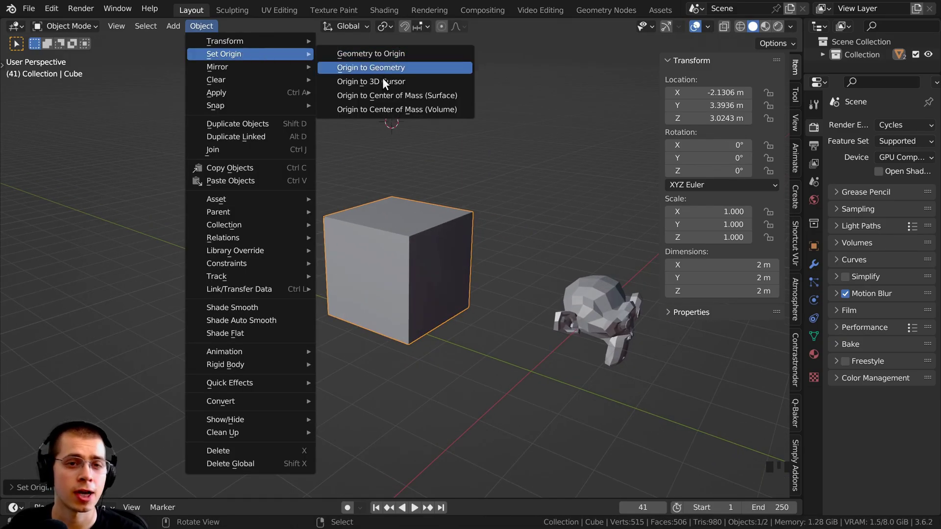
pyautogui.click(402, 108)
pyautogui.click(502, 98)
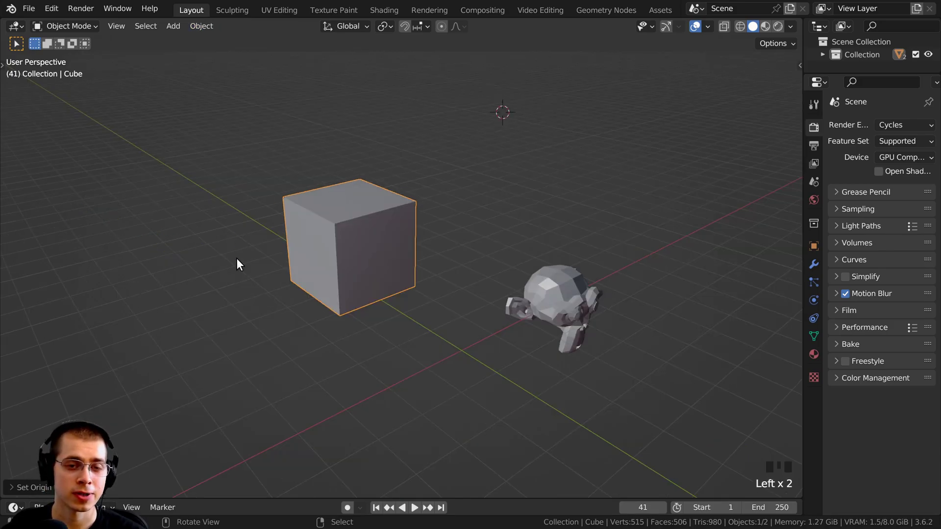
# - Add a Mirror modifier to the cube and widen the properties area to show its settings
pyautogui.moveTo(232, 276); pyautogui.dragTo(340, 293, button='middle')
pyautogui.scroll(3, 317, 227)
pyautogui.moveTo(318, 226); pyautogui.dragTo(258, 193, button='middle')
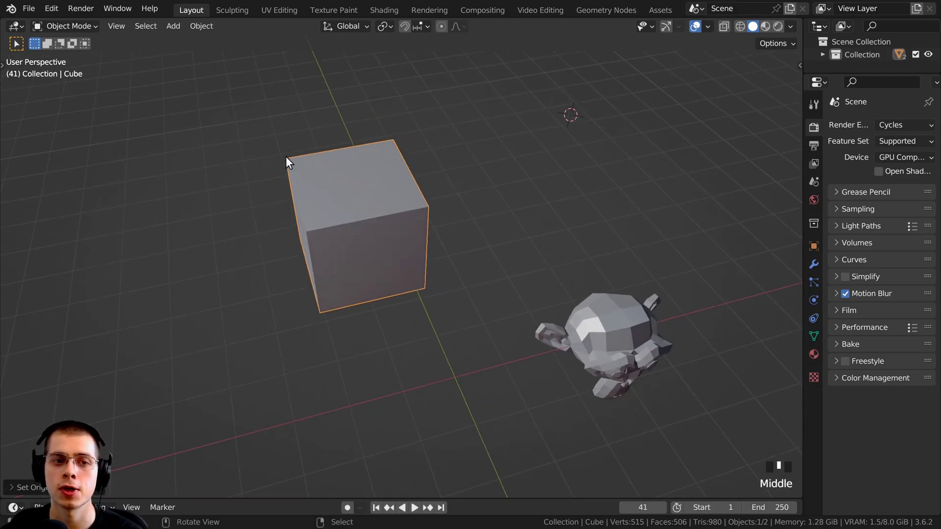
pyautogui.moveTo(286, 157); pyautogui.dragTo(304, 162, button='middle')
pyautogui.click(809, 265)
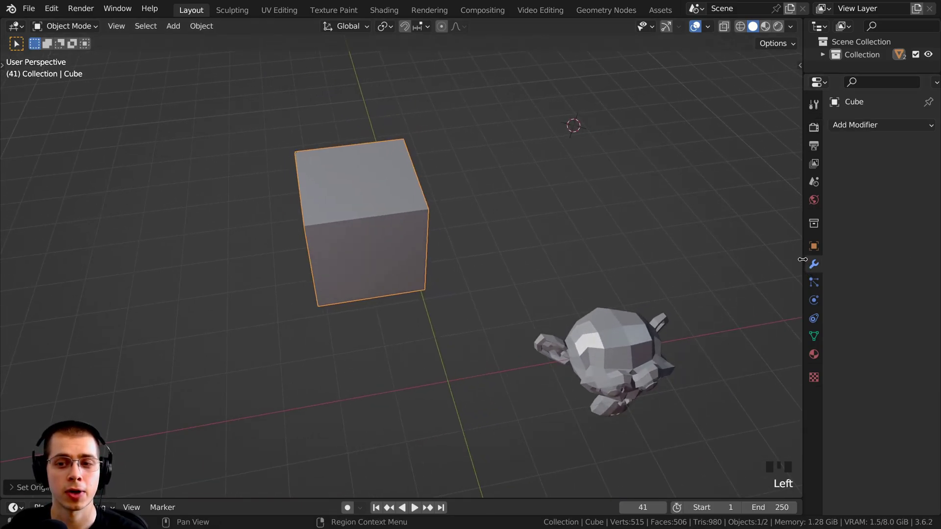
pyautogui.moveTo(799, 256); pyautogui.dragTo(723, 255)
pyautogui.click(836, 125)
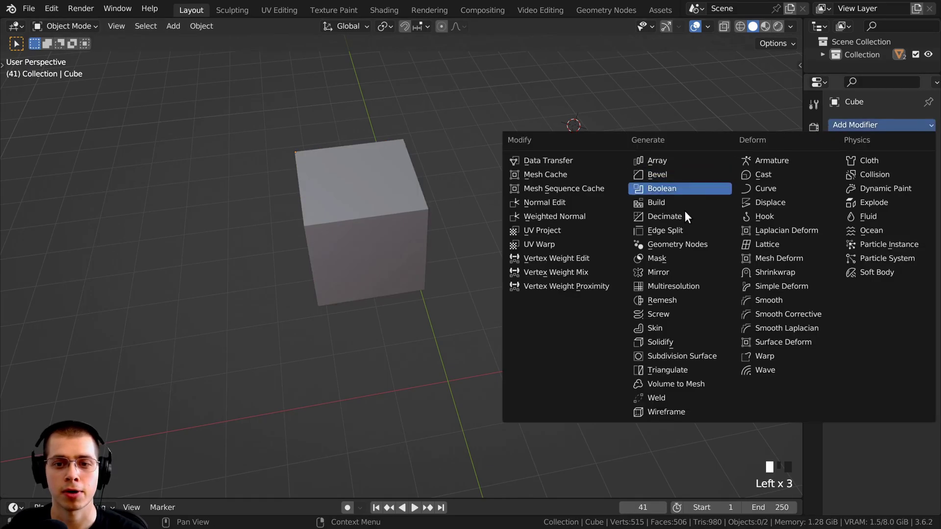
pyautogui.click(666, 274)
pyautogui.moveTo(805, 245); pyautogui.dragTo(636, 236)
# - In Edit Mode, move the cube's whole mesh away from its origin to separate it from the mirrored copy
pyautogui.scroll(4, 383, 247)
pyautogui.moveTo(383, 243); pyautogui.dragTo(464, 161, button='middle')
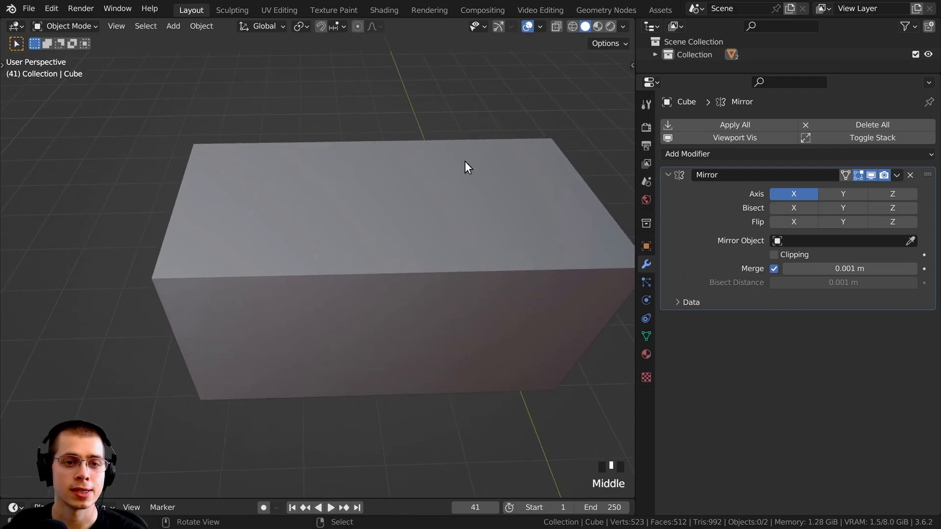
pyautogui.rightClick(246, 175)
pyautogui.keyDown('shift'); pyautogui.moveTo(245, 174); pyautogui.dragTo(286, 166, button='middle'); pyautogui.keyUp('shift')
pyautogui.scroll(-1, 287, 160)
pyautogui.scroll(-1, 288, 166)
pyautogui.press('Tab')
pyautogui.press('g')
pyautogui.click(421, 222)
pyautogui.keyDown('shift'); pyautogui.moveTo(421, 223); pyautogui.dragTo(461, 234, button='middle'); pyautogui.keyUp('shift')
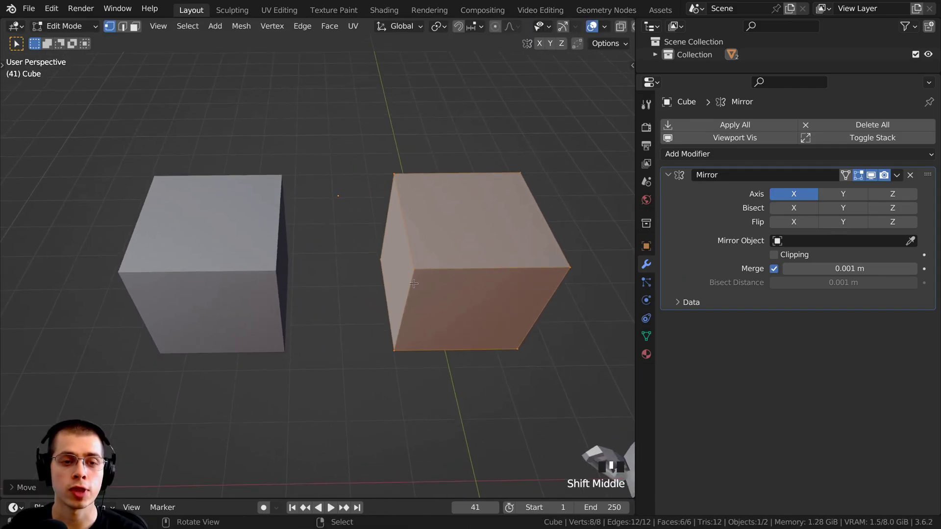
pyautogui.scroll(2, 341, 157)
pyautogui.moveTo(345, 157); pyautogui.dragTo(375, 189, button='middle')
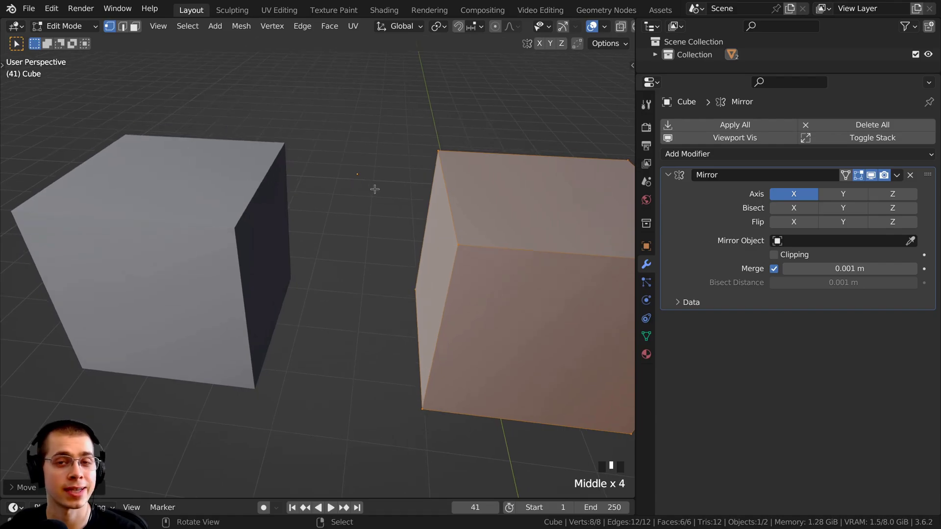
# - Move the selected mesh again to change its spacing from the mirrored copy across the origin
pyautogui.scroll(-2, 366, 209)
pyautogui.moveTo(441, 221); pyautogui.dragTo(470, 275, button='middle')
pyautogui.press('g')
pyautogui.click(430, 253)
pyautogui.moveTo(354, 208)
pyautogui.mouseDown(button='middle')
pyautogui.moveTo(372, 215)
pyautogui.moveTo(353, 196)
pyautogui.mouseUp(button='middle')
# - Enable the Y and Z axes in the Mirror modifier in addition to X
pyautogui.click(829, 193)
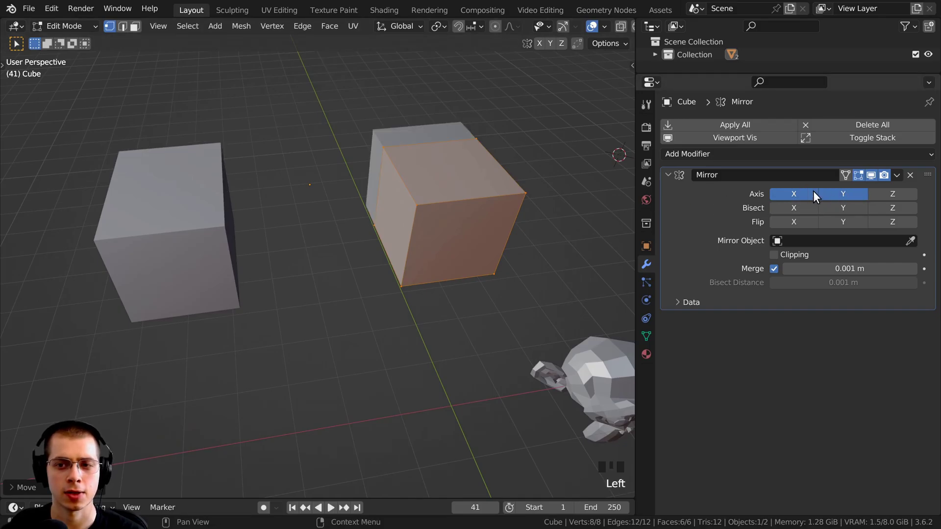
pyautogui.click(848, 193)
pyautogui.click(903, 193)
pyautogui.click(848, 195)
# - Reposition the mesh in Edit Mode to spread the X, Y and Z mirrored copies apart around the origin
pyautogui.moveTo(432, 181); pyautogui.dragTo(462, 215, button='middle')
pyautogui.press('g')
pyautogui.click(505, 255)
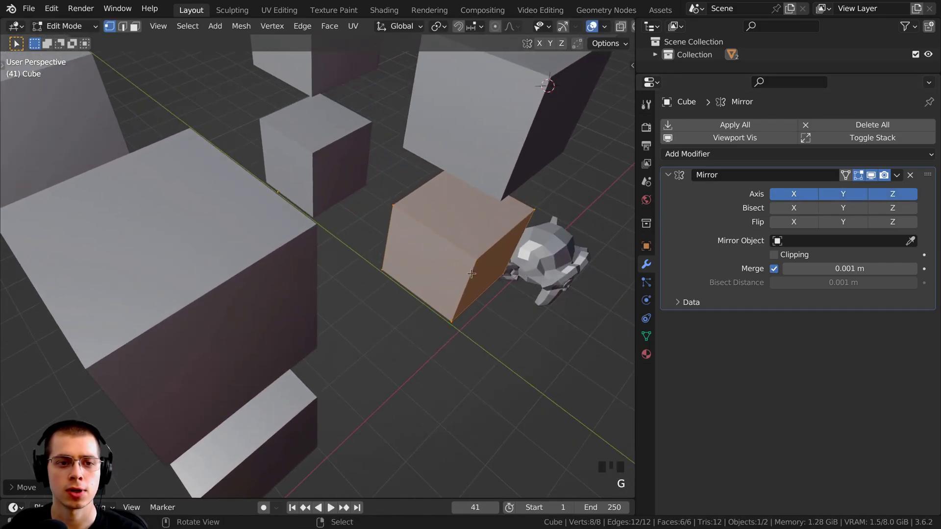
pyautogui.moveTo(505, 255); pyautogui.dragTo(465, 216, button='middle')
pyautogui.press('g')
pyautogui.click(426, 269)
pyautogui.scroll(-1, 427, 270)
pyautogui.moveTo(427, 270); pyautogui.dragTo(441, 255, button='middle')
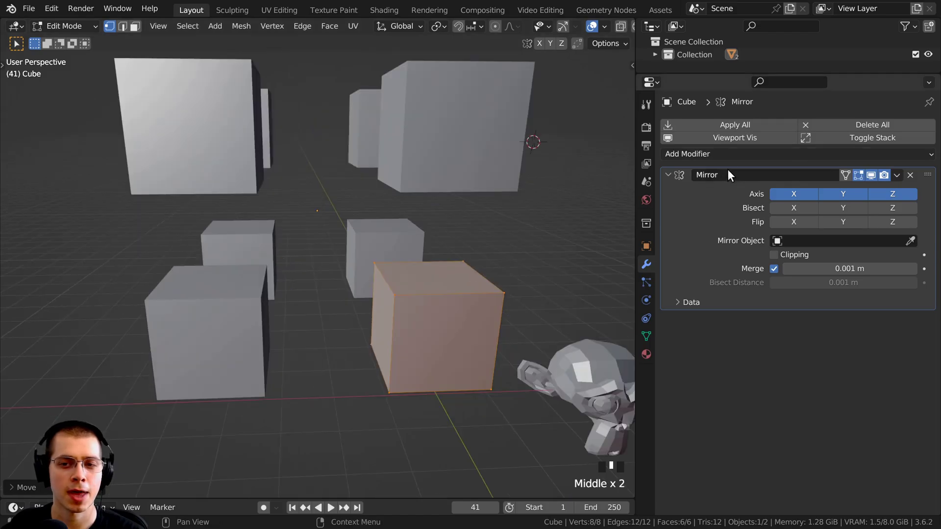
pyautogui.scroll(2, 336, 195)
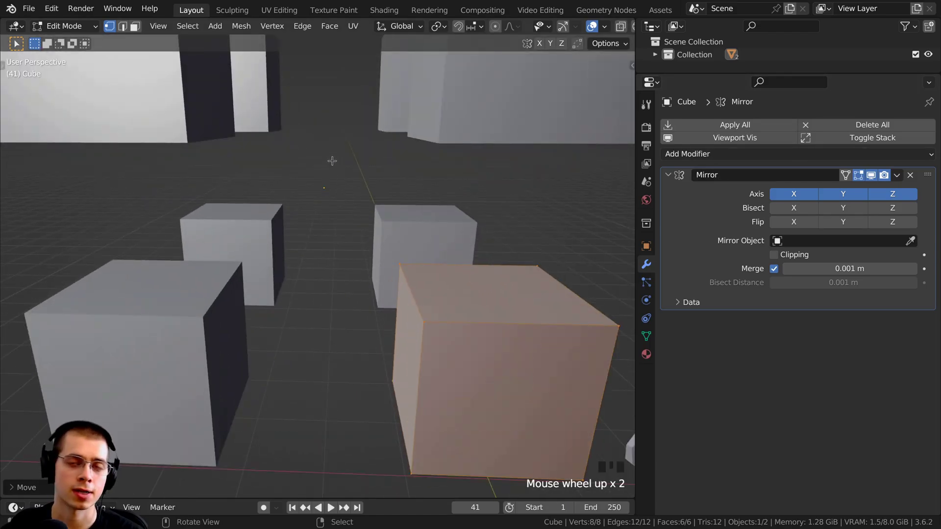
pyautogui.moveTo(376, 196); pyautogui.dragTo(380, 202, button='middle')
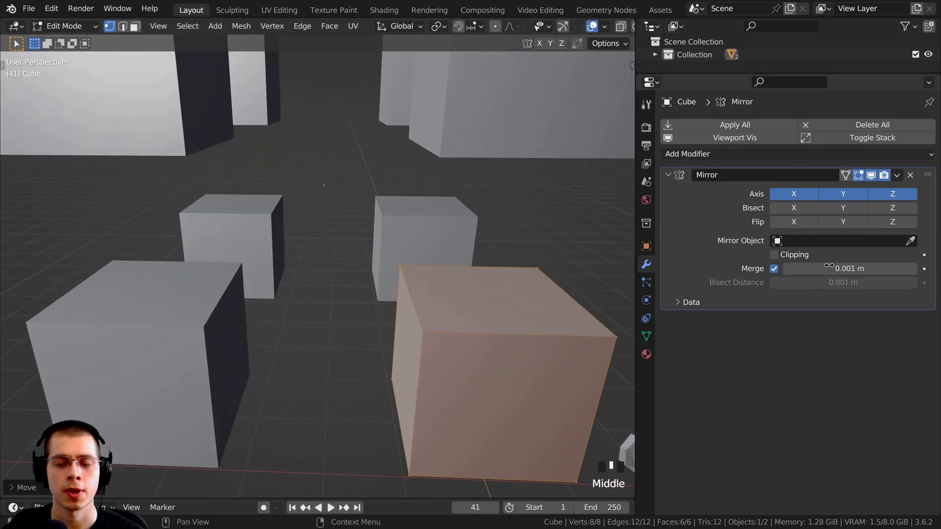
pyautogui.scroll(-1, 816, 227)
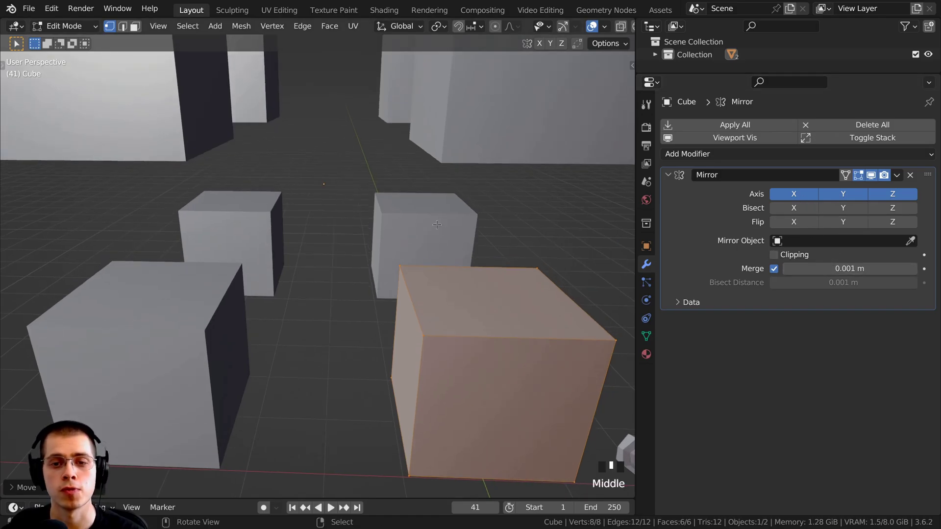
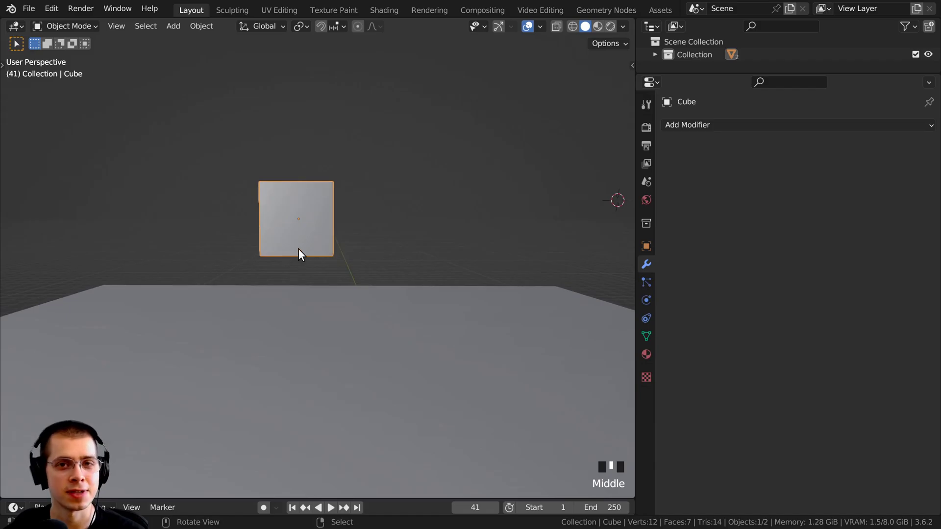
# - Add a rigid body to the ground plane and set its type to Passive
pyautogui.keyDown('shift'); pyautogui.moveTo(299, 249); pyautogui.dragTo(311, 228, button='middle'); pyautogui.keyUp('shift')
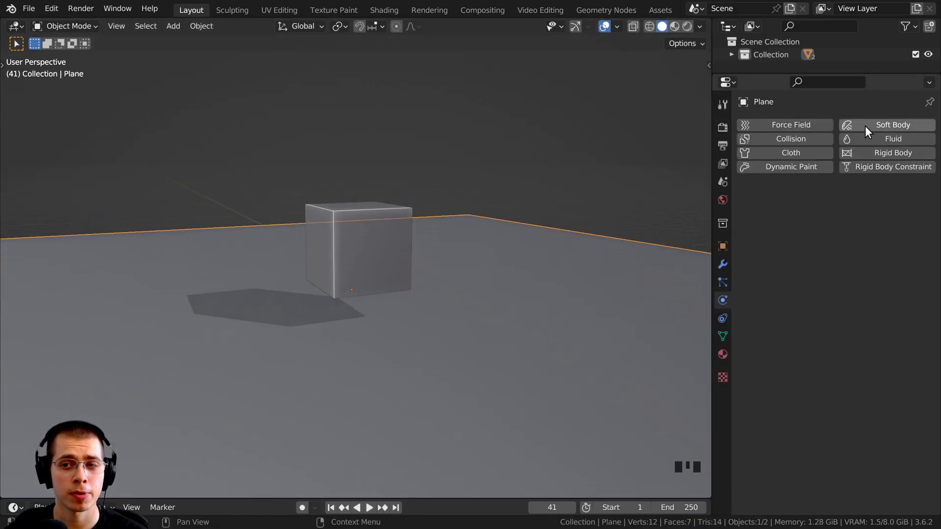
pyautogui.click(859, 156)
pyautogui.moveTo(529, 268); pyautogui.dragTo(806, 249, button='middle')
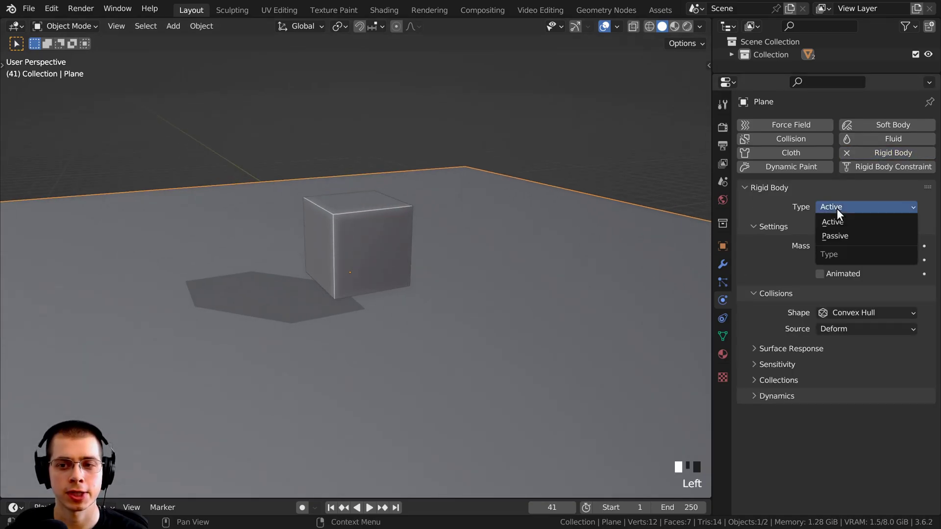
pyautogui.click(844, 235)
pyautogui.moveTo(485, 277); pyautogui.dragTo(451, 283, button='middle')
# - Raise the cube above the plane along Z and add an Active rigid body to it
pyautogui.click(328, 230)
pyautogui.press('g')
pyautogui.press('z')
pyautogui.click(335, 176)
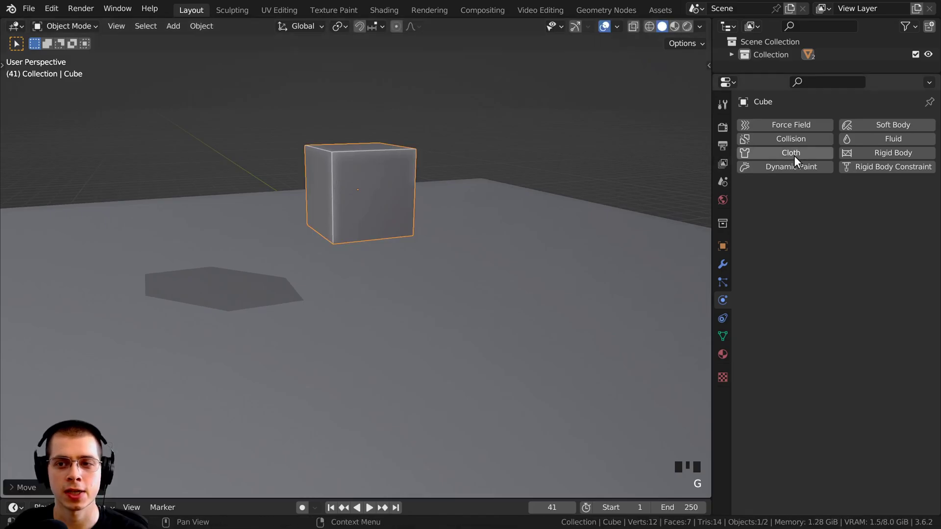
pyautogui.click(872, 151)
pyautogui.click(837, 207)
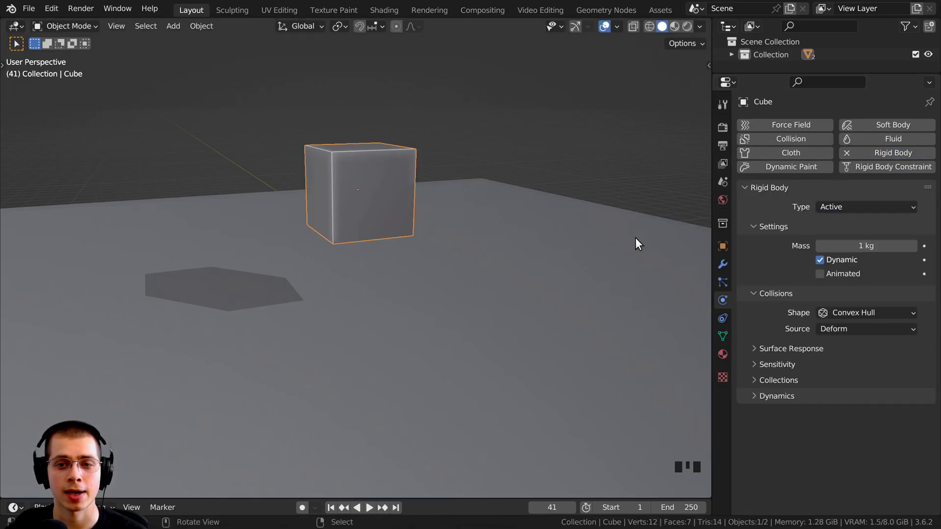
# - Enlarge the timeline, play the simulation of the cube falling onto the plane, and rewind to frame 0
pyautogui.moveTo(657, 499); pyautogui.dragTo(658, 450)
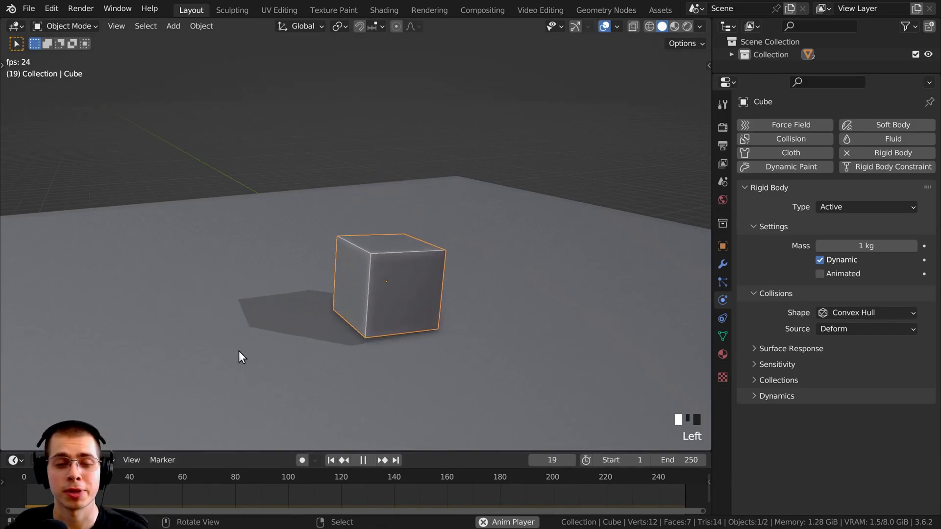
pyautogui.moveTo(242, 357); pyautogui.dragTo(248, 452, button='middle')
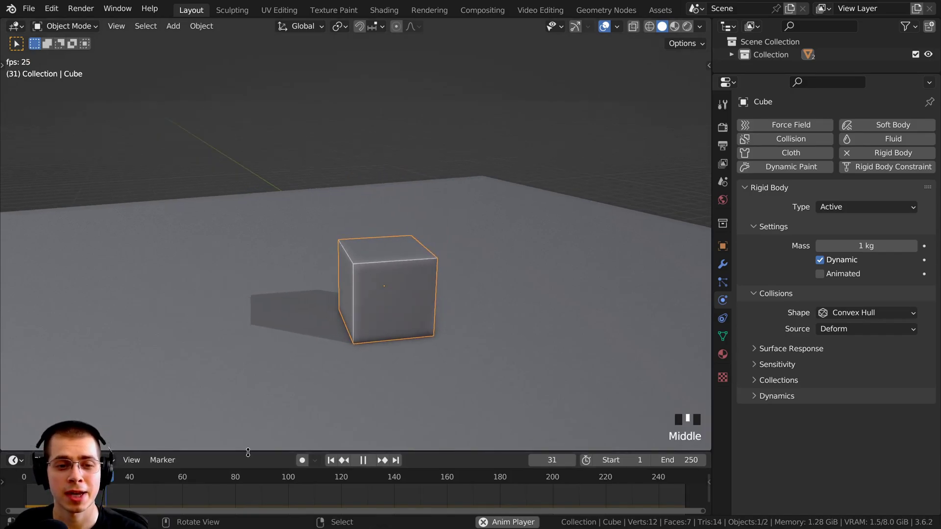
pyautogui.click(36, 485)
pyautogui.moveTo(618, 314); pyautogui.dragTo(569, 324, button='middle')
pyautogui.press('space')
pyautogui.moveTo(147, 477); pyautogui.dragTo(24, 477)
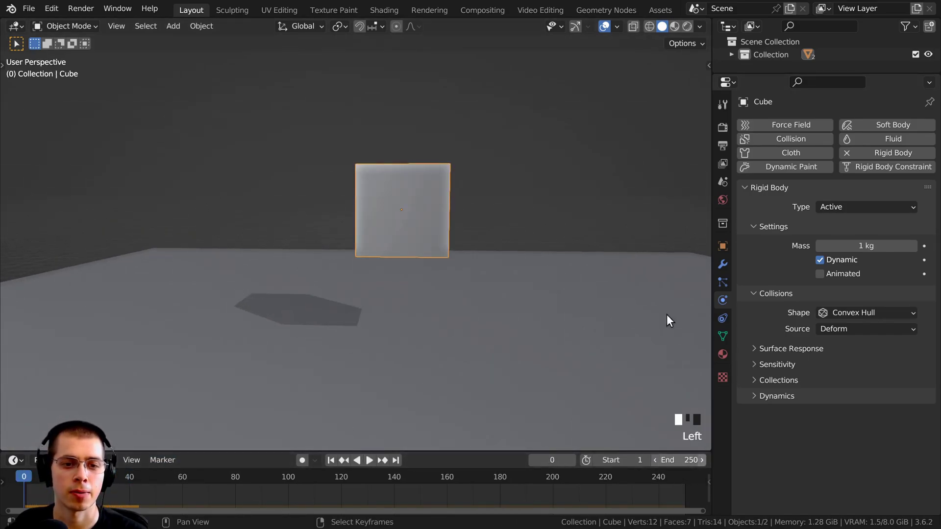
pyautogui.moveTo(667, 314); pyautogui.dragTo(533, 262, button='middle')
# - Duplicate the cube and place the copy beside the original, above the plane
pyautogui.hotkey('shift', 'd')
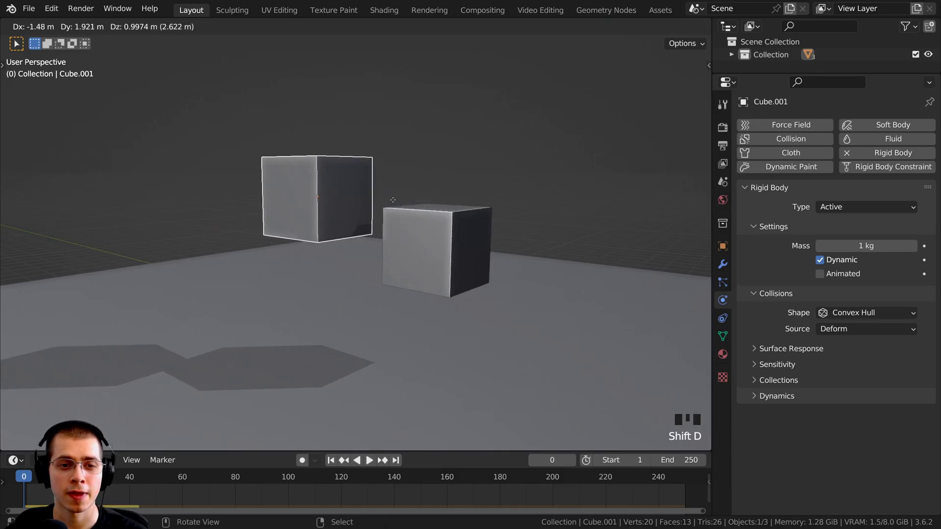
pyautogui.click(374, 189)
pyautogui.keyDown('shift'); pyautogui.moveTo(406, 188); pyautogui.dragTo(386, 204, button='middle'); pyautogui.keyUp('shift')
# - In Edit Mode, move the duplicate cube's mesh until its origin sits at a bottom corner, and return to Object Mode
pyautogui.scroll(2, 441, 192)
pyautogui.press('Tab')
pyautogui.press('g')
pyautogui.click(443, 220)
pyautogui.moveTo(443, 220); pyautogui.dragTo(662, 236, button='middle')
pyautogui.press('g')
pyautogui.click(486, 273)
pyautogui.press('g')
pyautogui.click(547, 216)
pyautogui.press('g')
pyautogui.click(412, 260)
pyautogui.scroll(-5, 406, 268)
pyautogui.moveTo(406, 268); pyautogui.dragTo(421, 245, button='middle')
pyautogui.press('Tab')
# - Move the duplicate cube higher above the plane
pyautogui.moveTo(420, 245); pyautogui.dragTo(425, 227, button='middle')
pyautogui.press('g')
pyautogui.click(419, 151)
# - Play the simulation to frame 132 and examine how the cube with the corner origin lands
pyautogui.scroll(3, 471, 185)
pyautogui.moveTo(483, 215); pyautogui.dragTo(363, 236, button='middle')
pyautogui.press('space')
pyautogui.keyDown('shift'); pyautogui.moveTo(272, 296); pyautogui.dragTo(371, 266, button='middle'); pyautogui.keyUp('shift')
pyautogui.press('space')
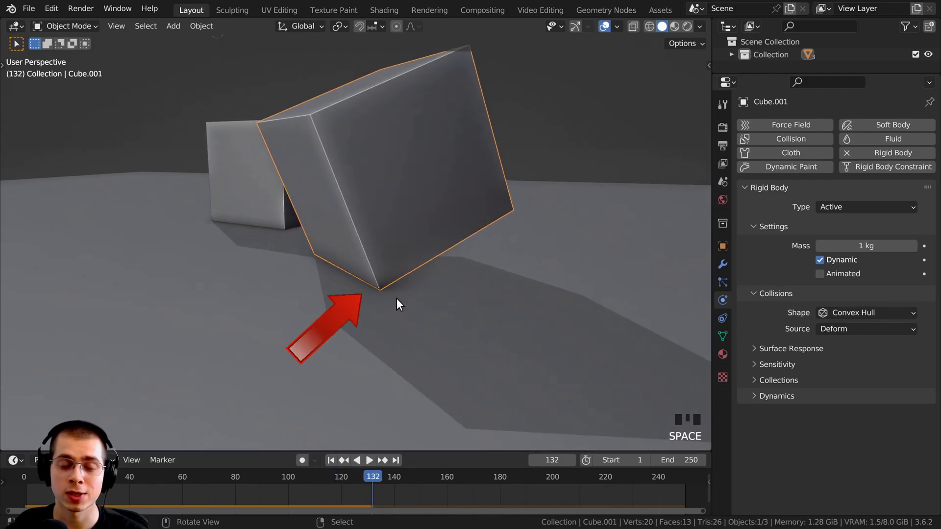
pyautogui.moveTo(396, 299); pyautogui.dragTo(421, 316, button='middle')
# - Scrub the simulation back to frame 51 to inspect the balancing cube's corner, and rewind to frame 0
pyautogui.moveTo(368, 476); pyautogui.dragTo(158, 487)
pyautogui.moveTo(346, 308)
pyautogui.mouseDown(button='middle')
pyautogui.moveTo(349, 299)
pyautogui.moveTo(356, 304)
pyautogui.mouseUp(button='middle')
pyautogui.scroll(-6, 323, 485)
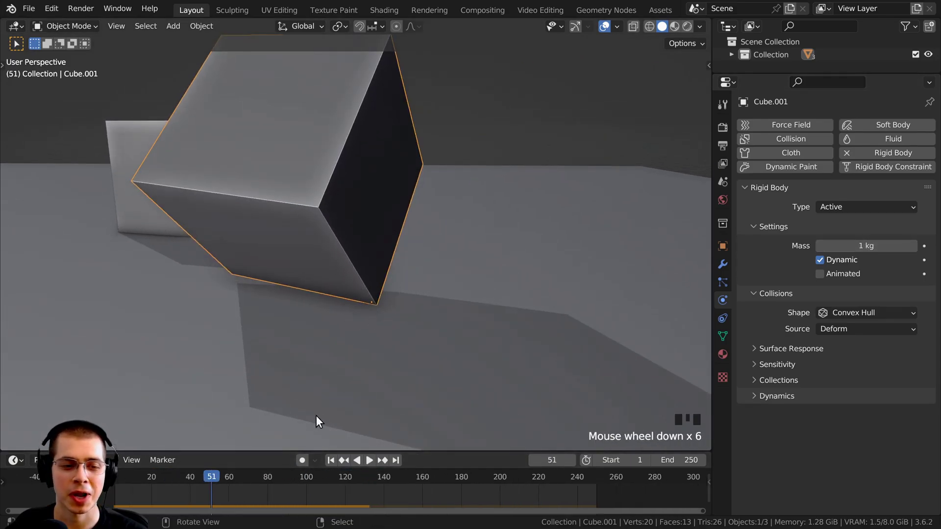
pyautogui.scroll(-4, 316, 417)
pyautogui.moveTo(231, 485); pyautogui.dragTo(111, 483)
pyautogui.scroll(-4, 161, 230)
# - Select the original cube and replay the simulation to compare the landings of the centred-origin and corner-origin cubes
pyautogui.moveTo(167, 221); pyautogui.dragTo(397, 193, button='middle')
pyautogui.rightClick(448, 224)
pyautogui.press('space')
pyautogui.scroll(3, 271, 377)
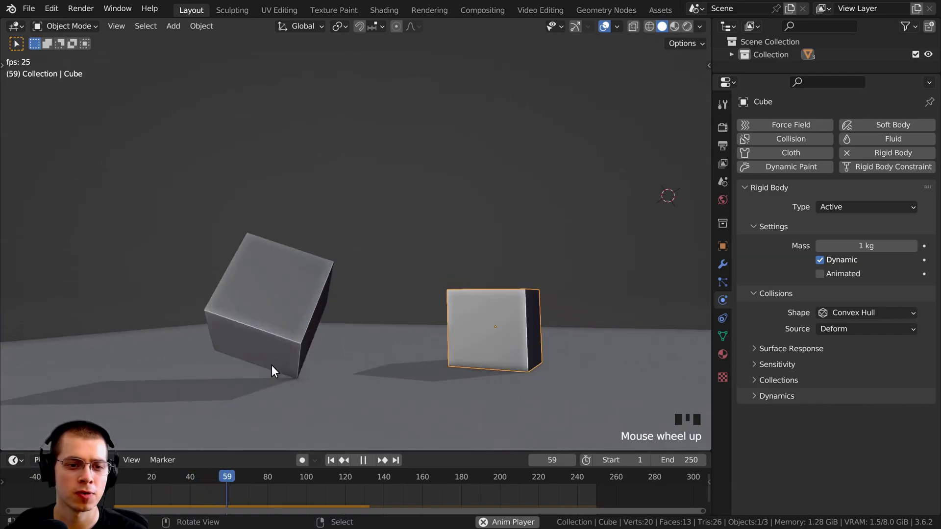
pyautogui.keyDown('shift'); pyautogui.moveTo(284, 382); pyautogui.dragTo(296, 369, button='middle'); pyautogui.keyUp('shift')
pyautogui.rightClick(299, 357)
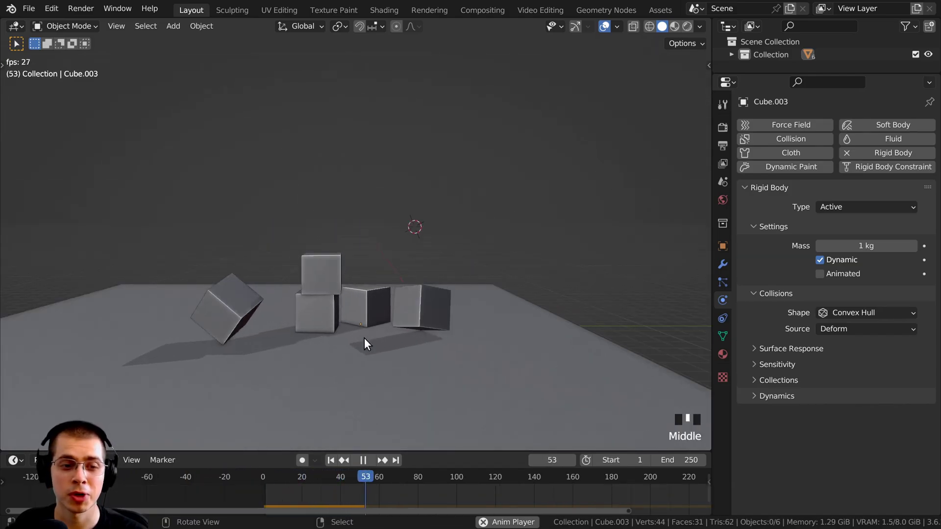
# - Stop the playback of the five falling cubes and rewind to frame 0
pyautogui.keyDown('shift'); pyautogui.moveTo(364, 342); pyautogui.dragTo(380, 388, button='middle'); pyautogui.keyUp('shift')
pyautogui.press('space')
pyautogui.moveTo(398, 491); pyautogui.dragTo(242, 486)
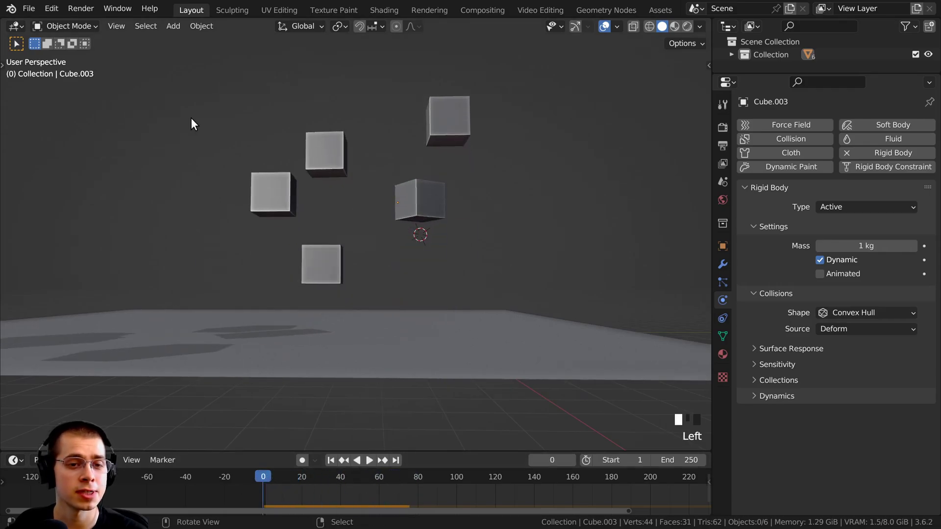
# - Box-select all five cubes and set their origins with Origin to Geometry
pyautogui.moveTo(191, 122); pyautogui.dragTo(516, 242)
pyautogui.press('b')
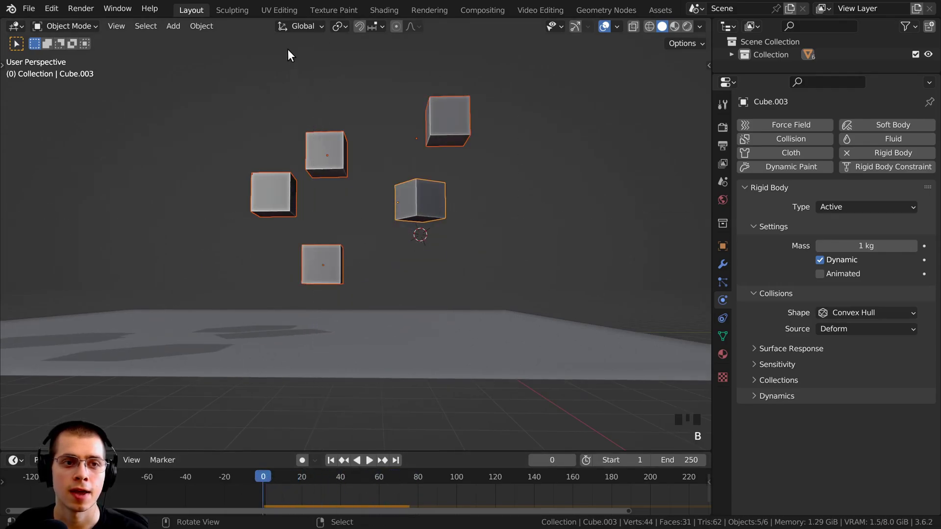
pyautogui.click(201, 26)
pyautogui.moveTo(223, 52)
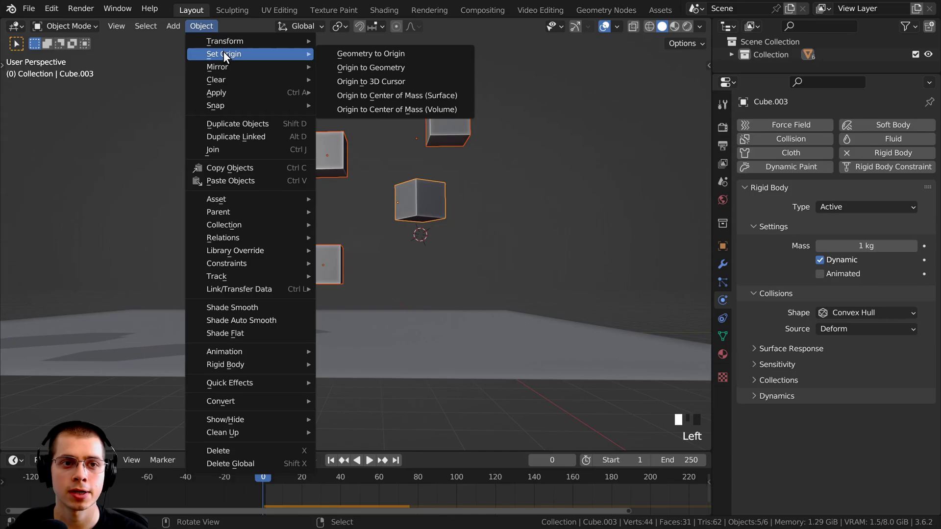
pyautogui.click(404, 68)
pyautogui.keyDown('shift'); pyautogui.moveTo(404, 70); pyautogui.dragTo(389, 180, button='middle'); pyautogui.keyUp('shift')
pyautogui.scroll(2, 387, 180)
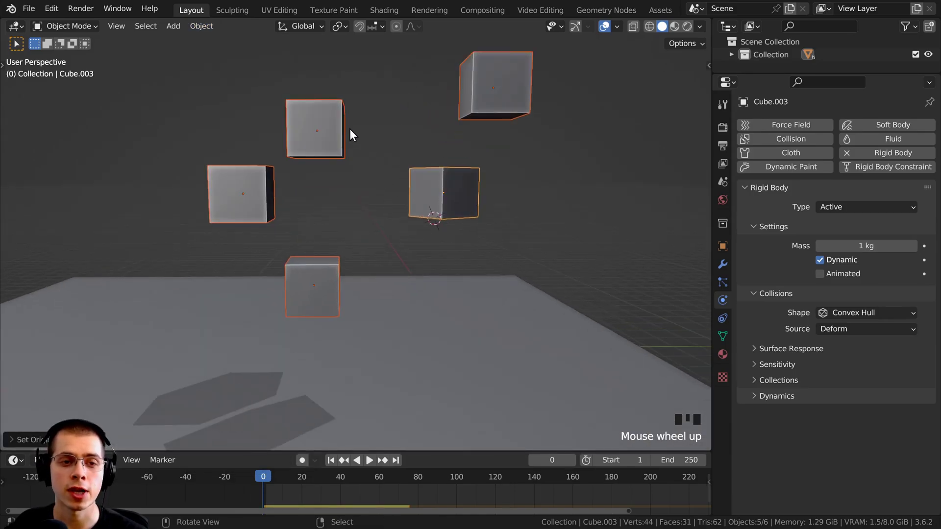
pyautogui.scroll(-2, 378, 280)
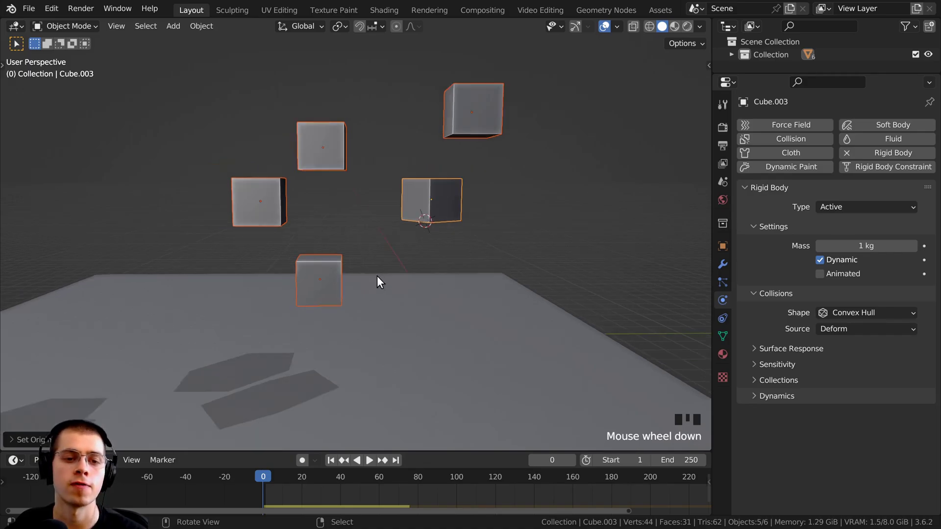
# - Play the simulation to frame 93 to check how the cubes fall with recentred origins
pyautogui.moveTo(378, 279); pyautogui.dragTo(363, 321, button='middle')
pyautogui.press('space')
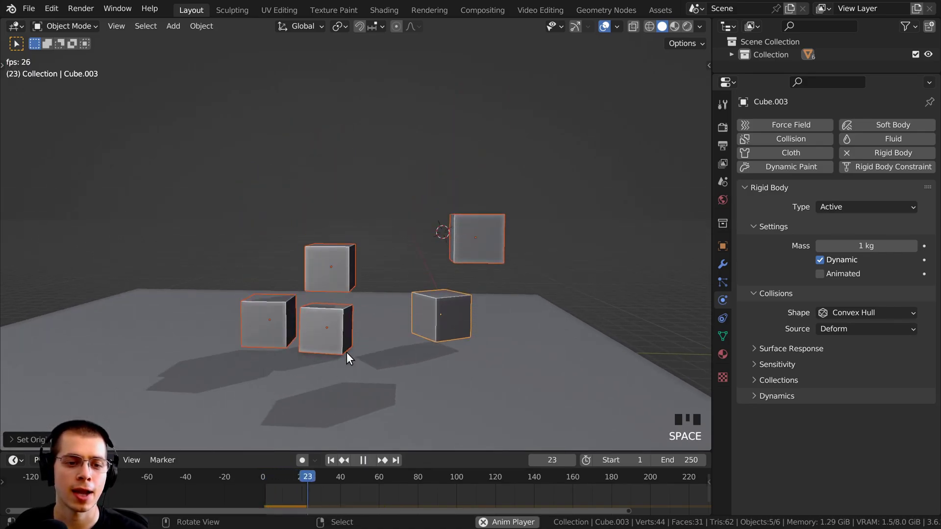
pyautogui.moveTo(370, 284); pyautogui.dragTo(409, 320, button='middle')
pyautogui.press('space')
pyautogui.moveTo(409, 320); pyautogui.dragTo(440, 303, button='middle')
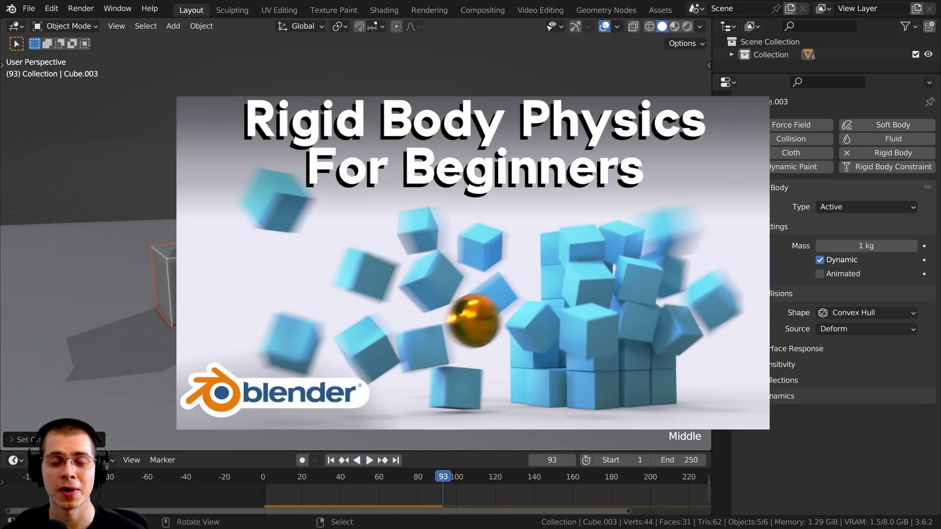
pyautogui.moveTo(440, 303); pyautogui.dragTo(443, 309, button='middle')
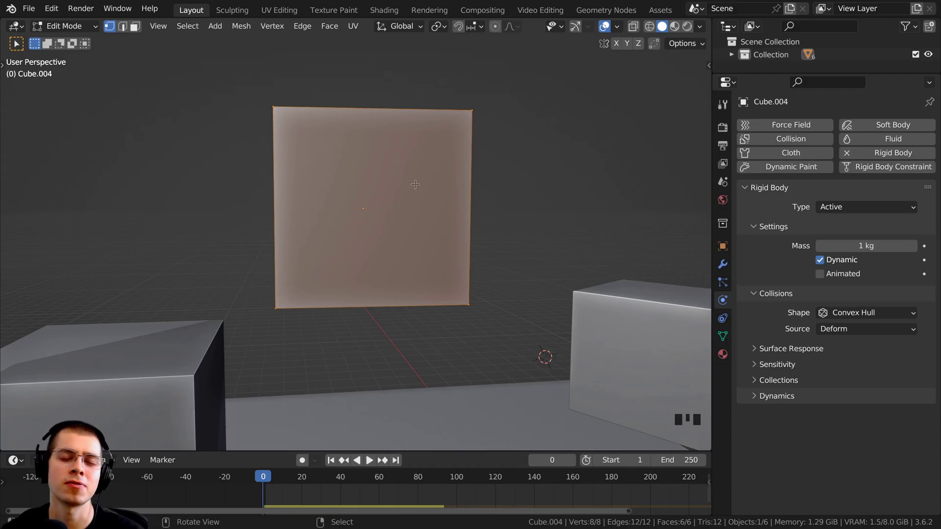
pyautogui.moveTo(415, 185); pyautogui.dragTo(406, 189, button='middle')
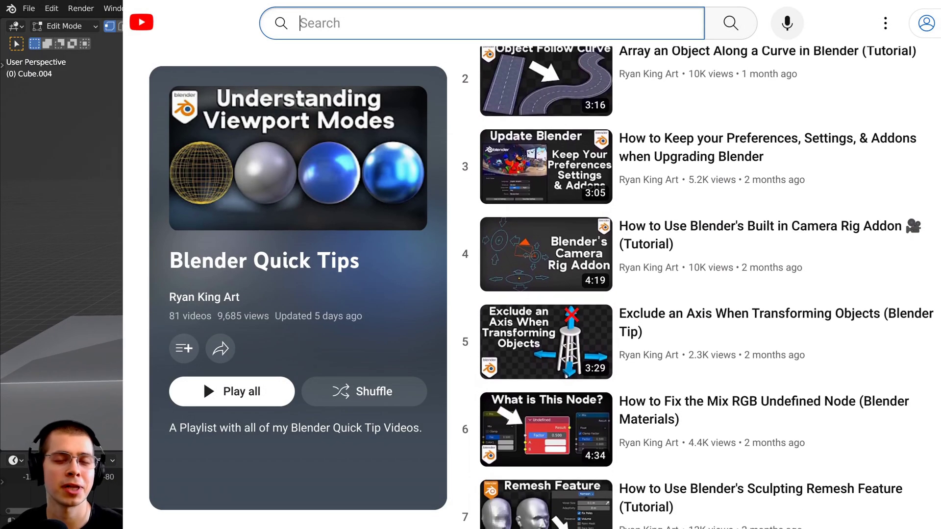